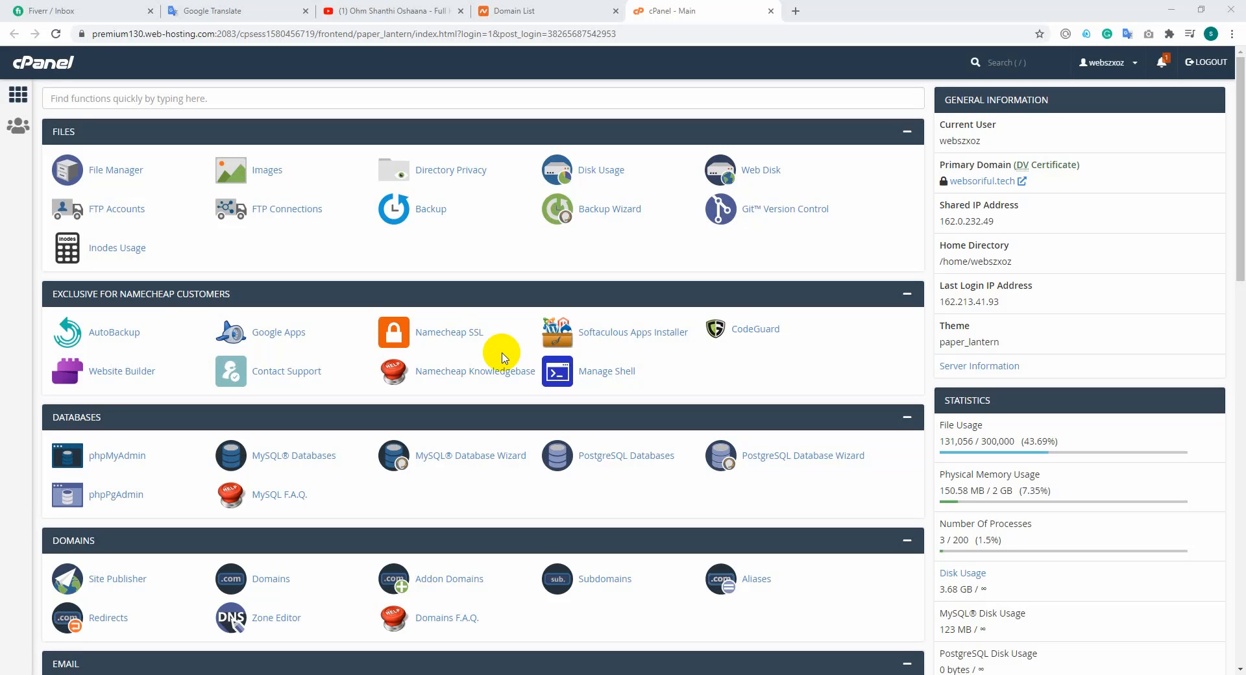
scroll(408, 422, "down", 15)
scroll(412, 431, "up", 15)
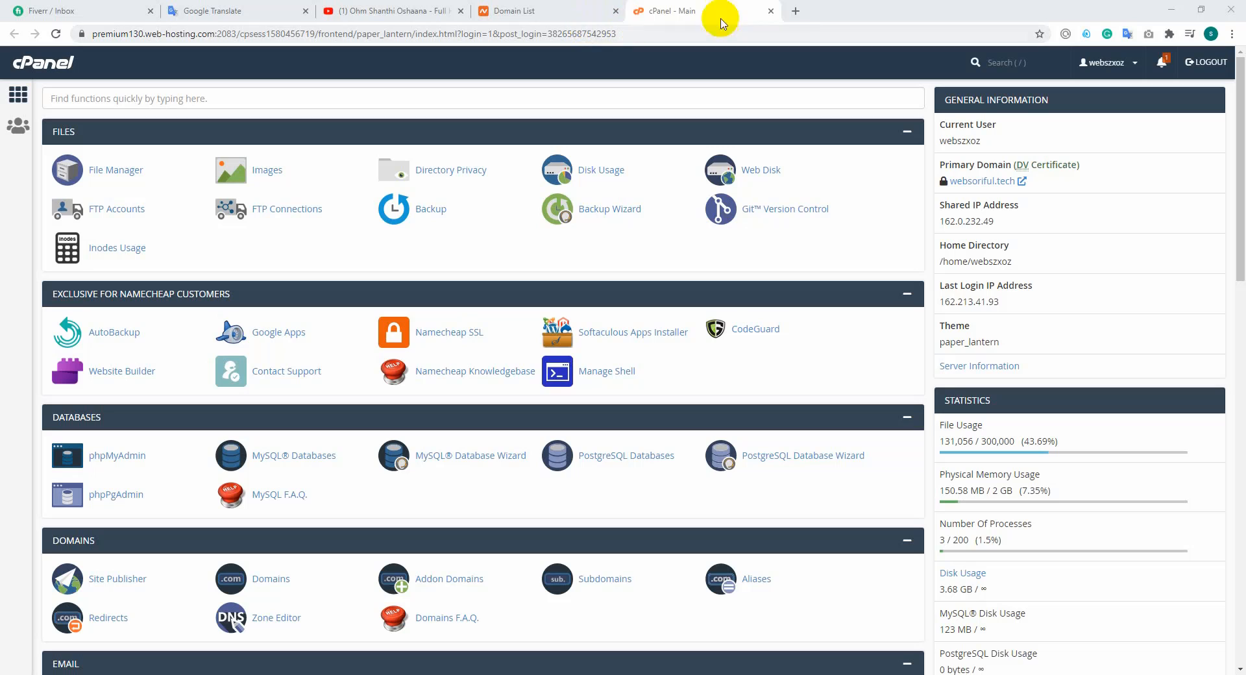
Step: Search the web in a new tab for "martfury demo" and open the Martfury WooCommerce theme page on ThemeForest
left_click(796, 11)
type("martfor")
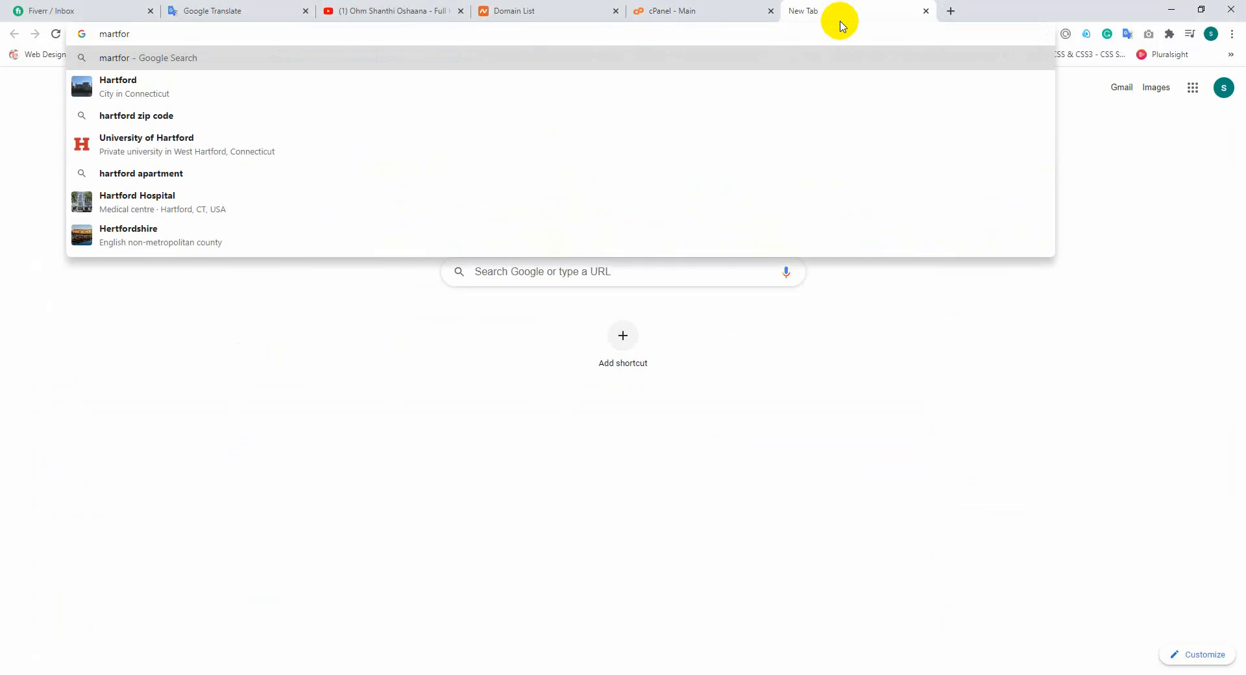
type("y")
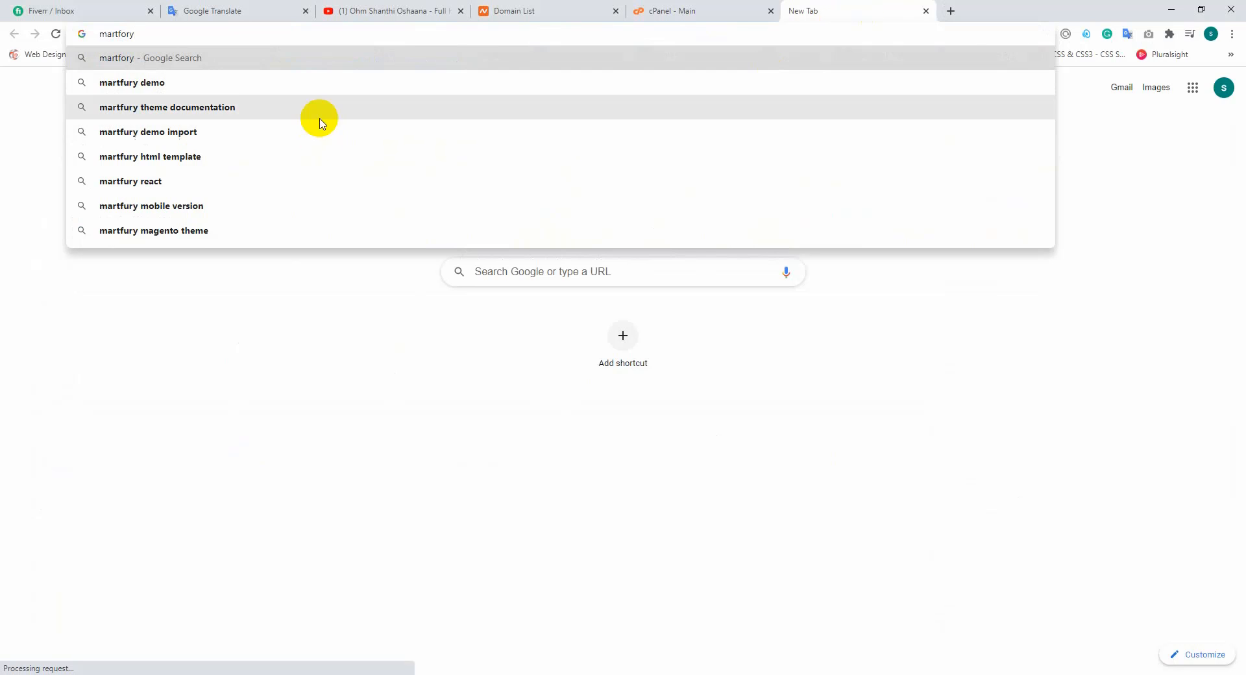
left_click(181, 84)
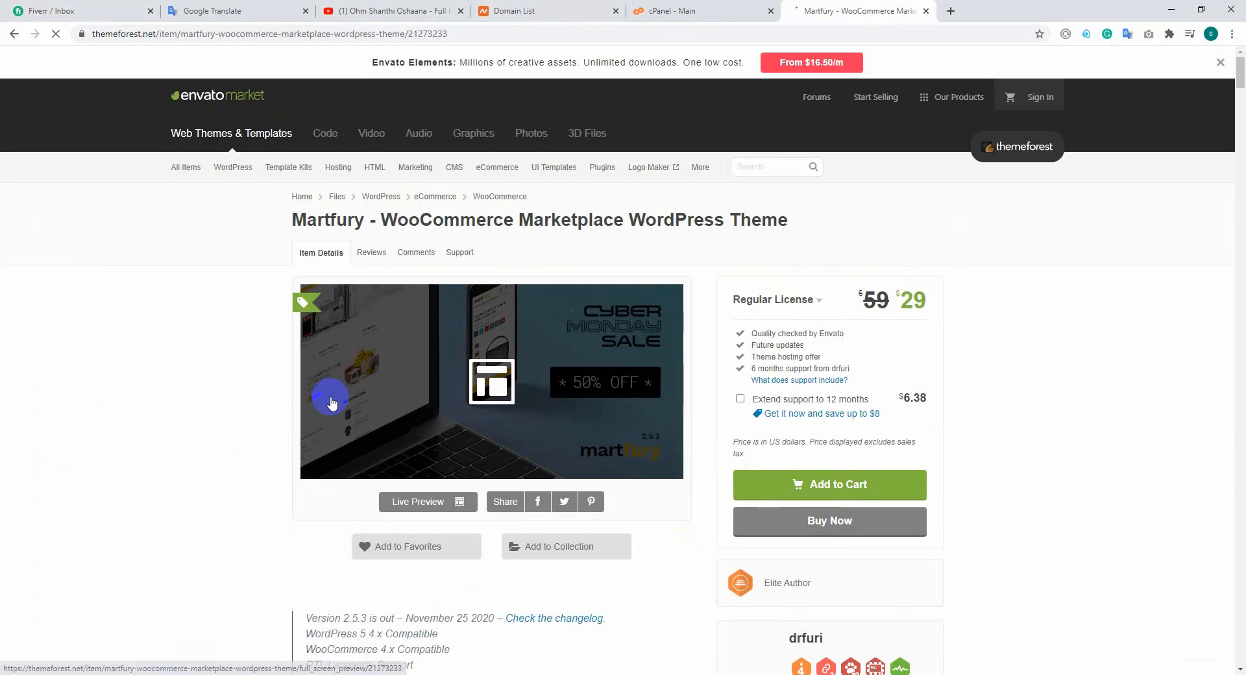
Step: Examine the Martfury theme's item page, including its Regular License price and included features
scroll(801, 264, "down", 1)
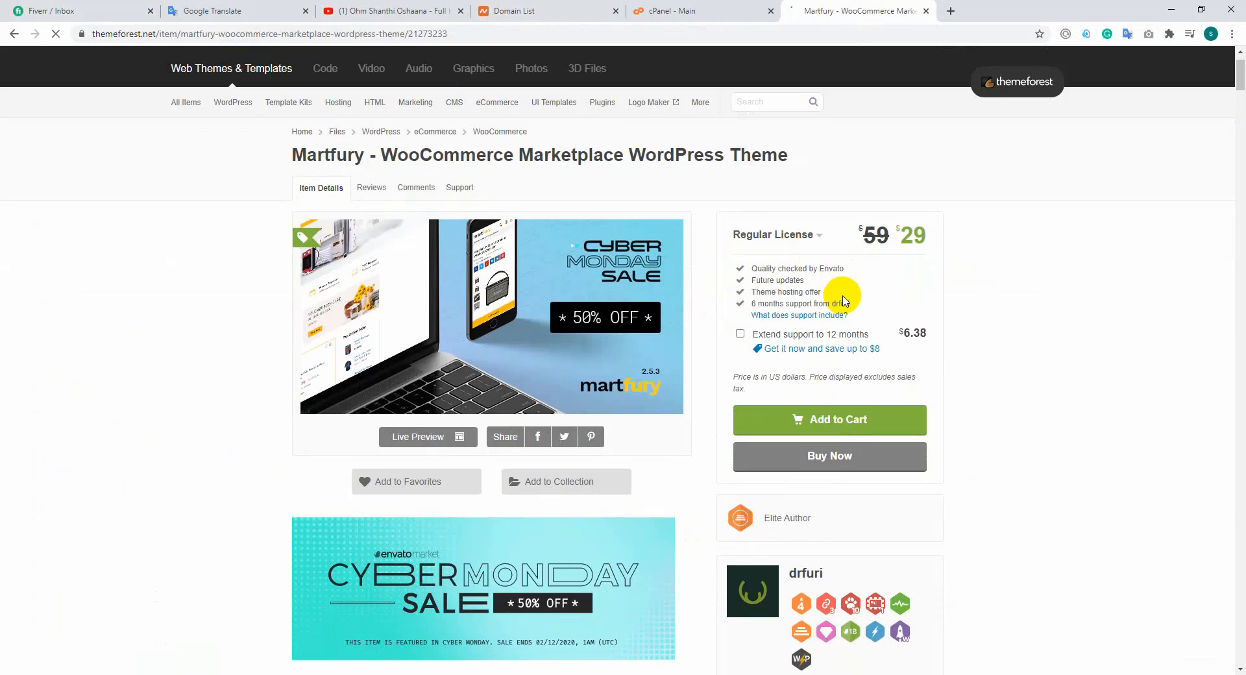
scroll(495, 453, "up", 1)
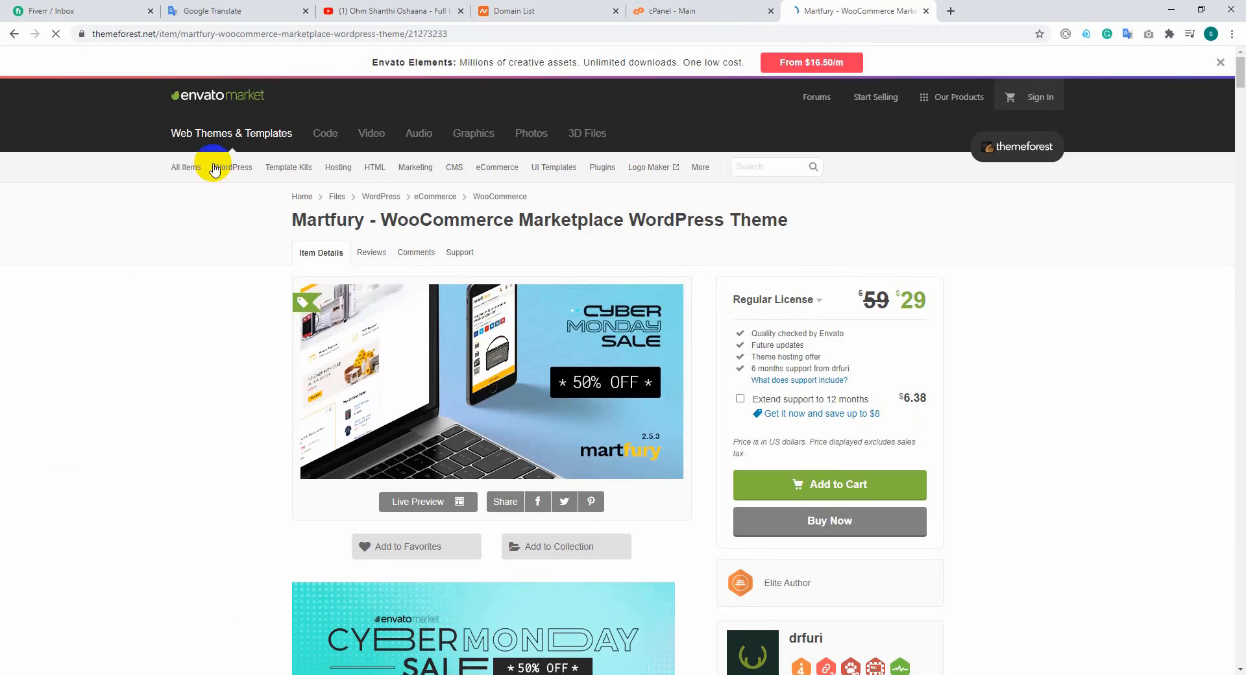
double_click(911, 300)
scroll(1038, 301, "down", 1)
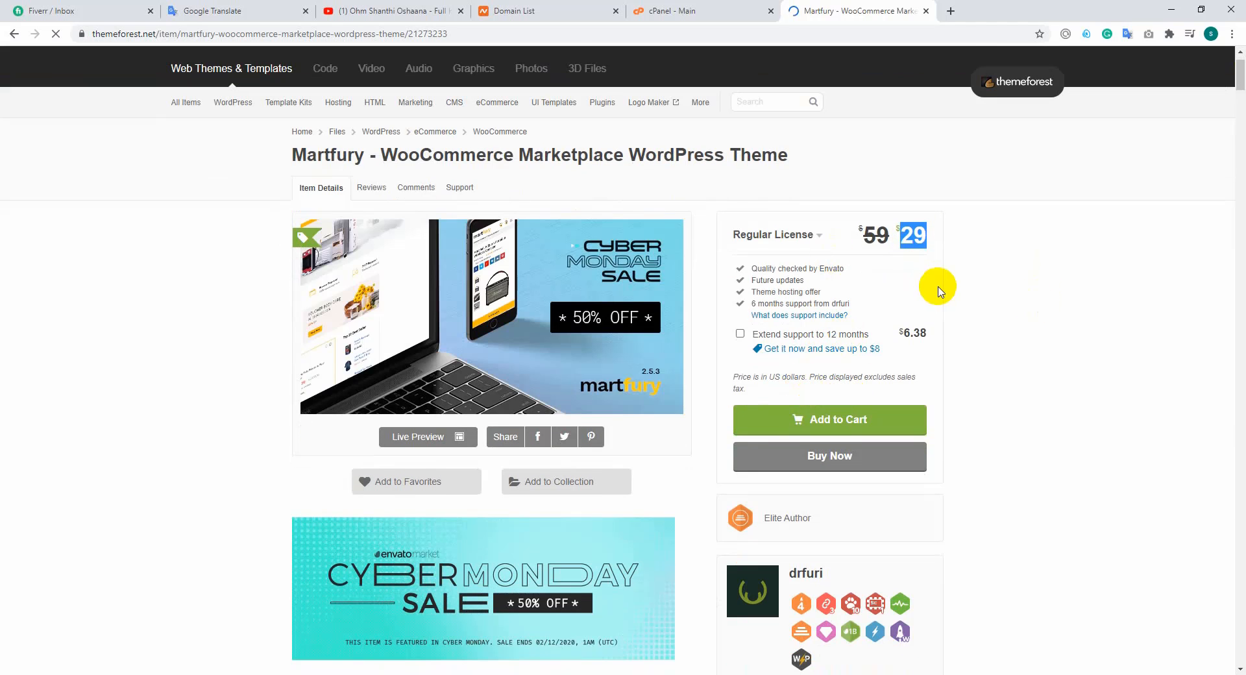
left_click(1107, 271)
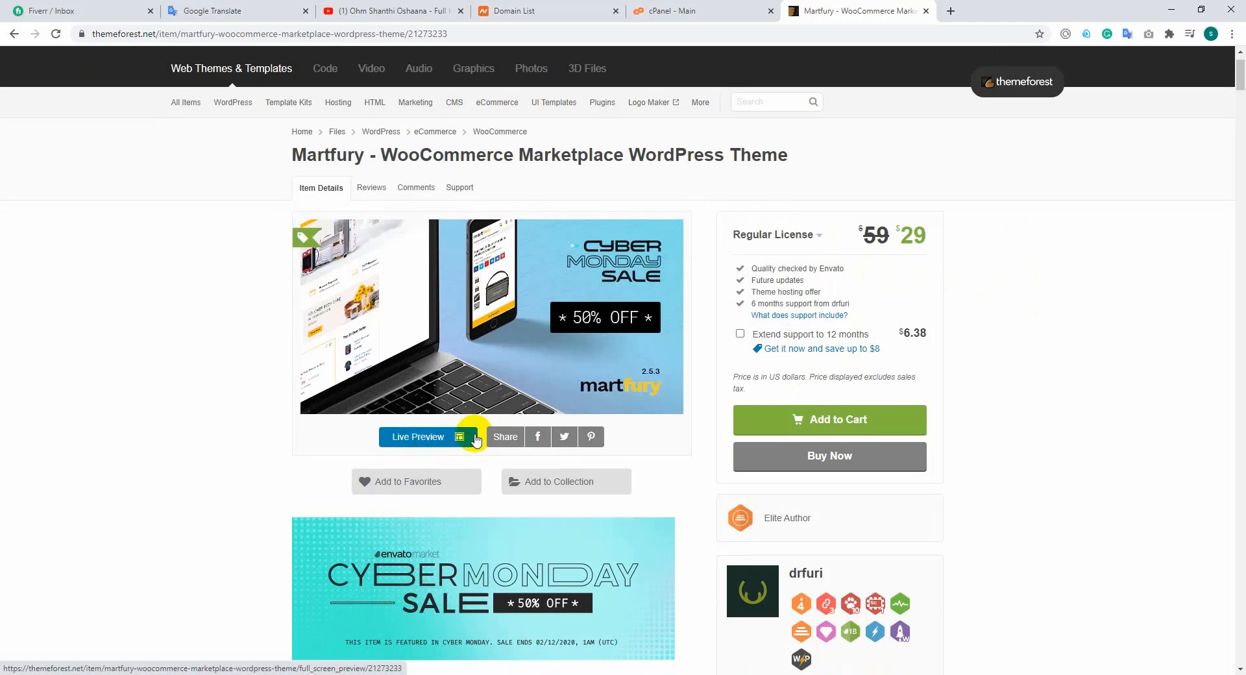
scroll(556, 246, "up", 1)
scroll(556, 247, "up", 1)
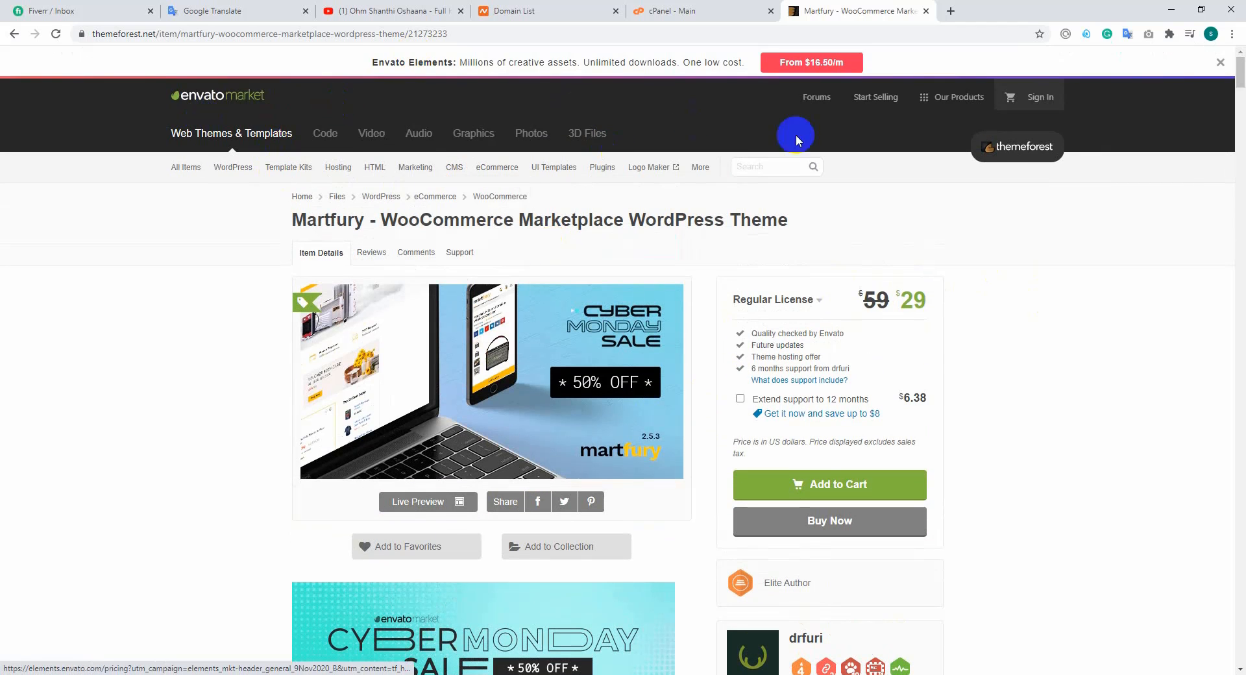
Step: Open the Martfury theme's live preview in a separate browser tab and switch to it
scroll(695, 322, "down", 3)
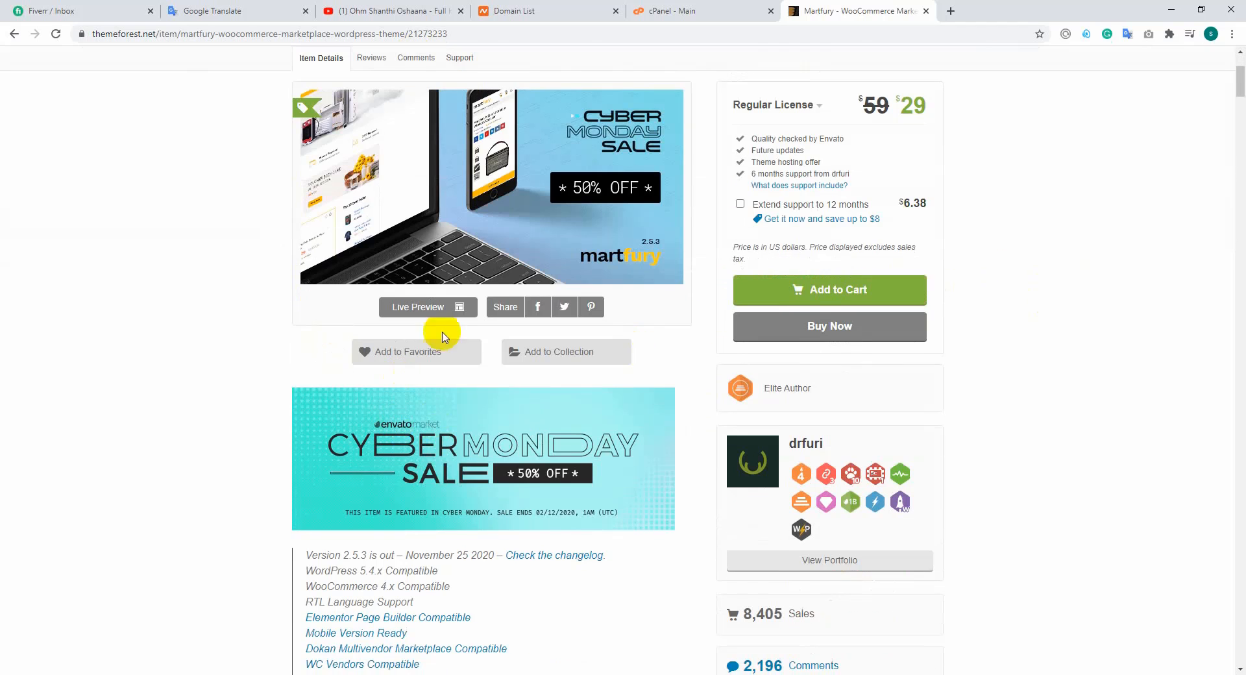
right_click(411, 308)
left_click(487, 316)
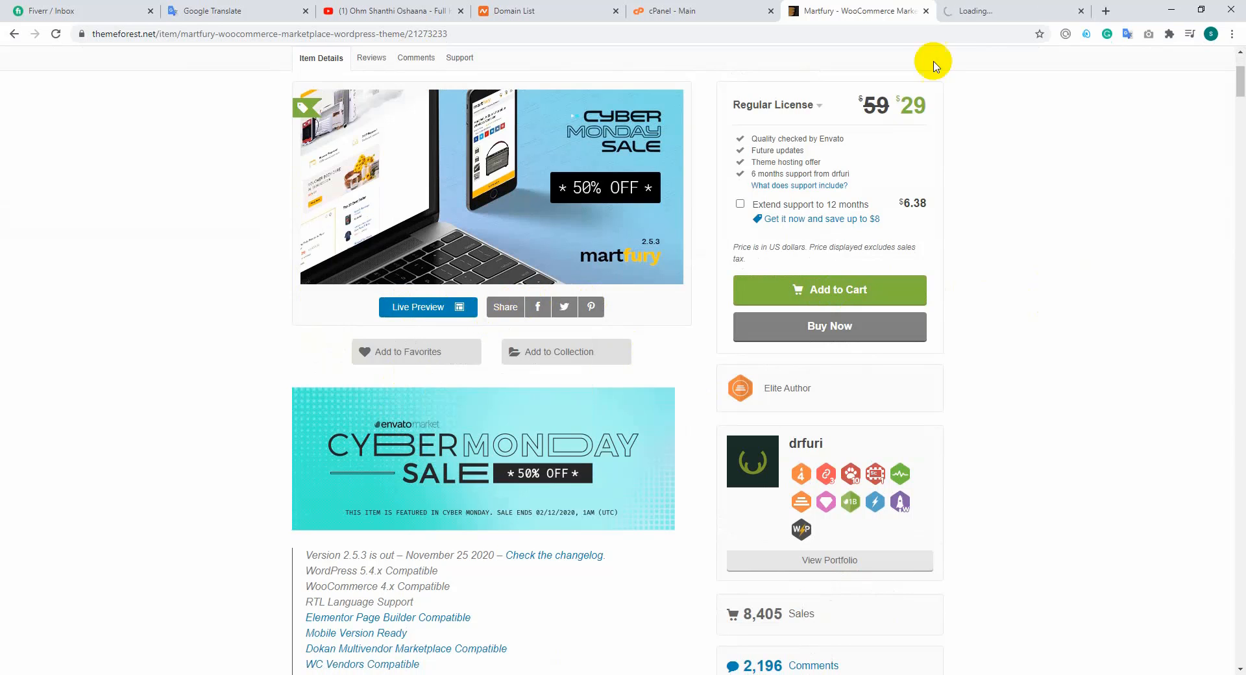
left_click(995, 7)
left_click(870, 10)
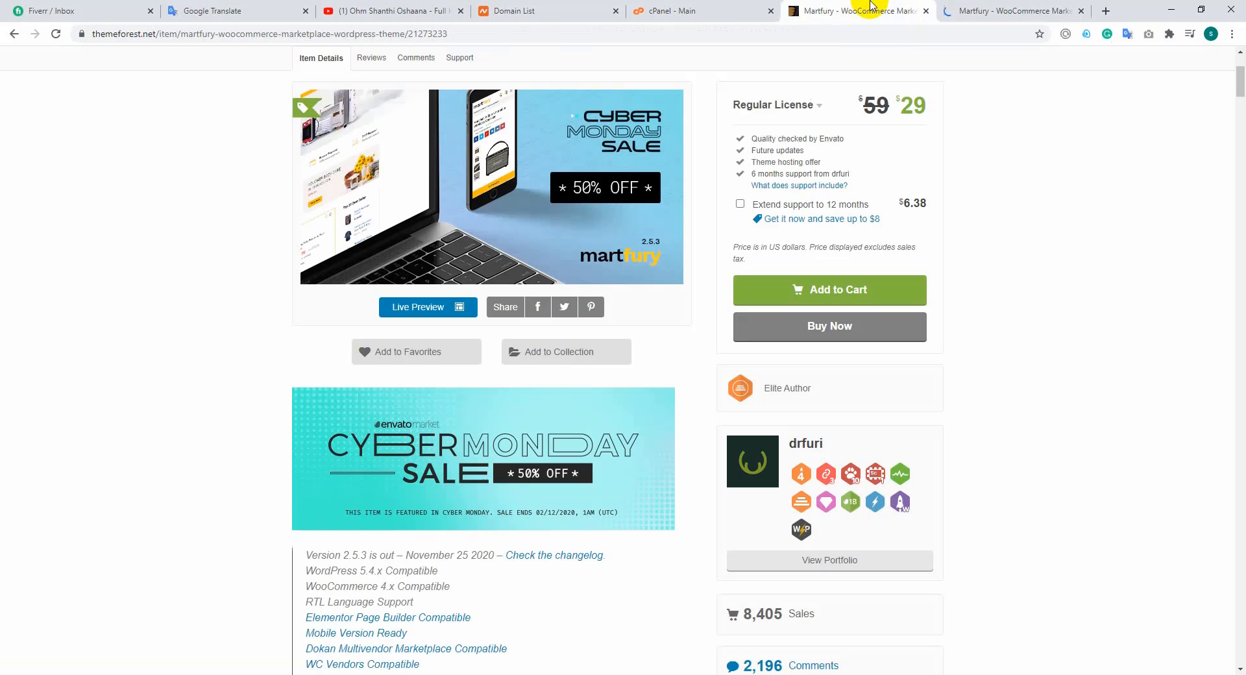
left_click(1045, 10)
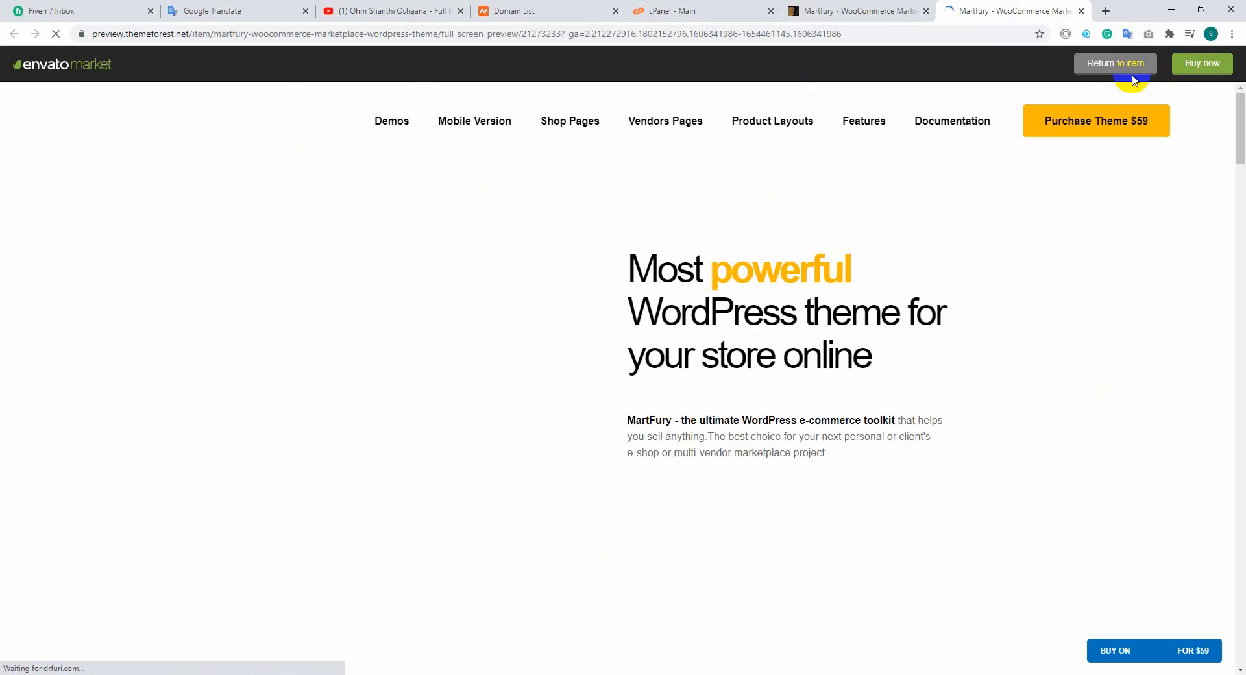
Step: Look through the live preview down to the demo gallery and compare the WPBakery and Elementor demo sets
scroll(476, 243, "down", 15)
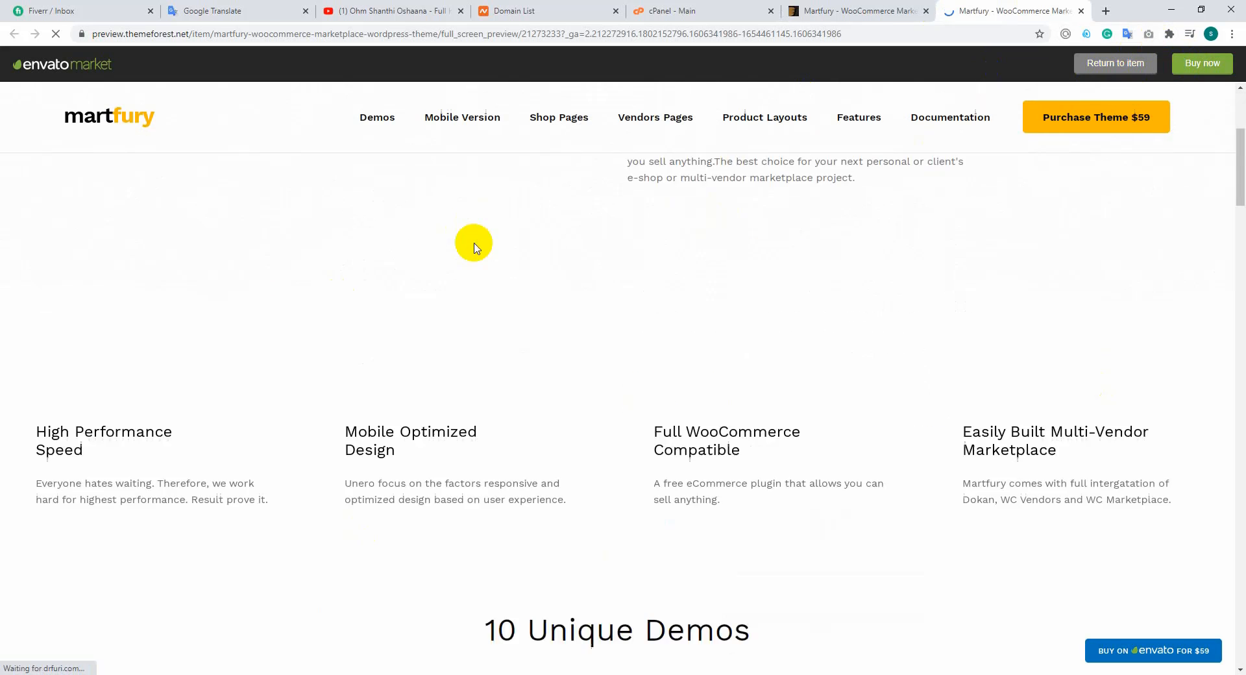
scroll(100, 373, "up", 9)
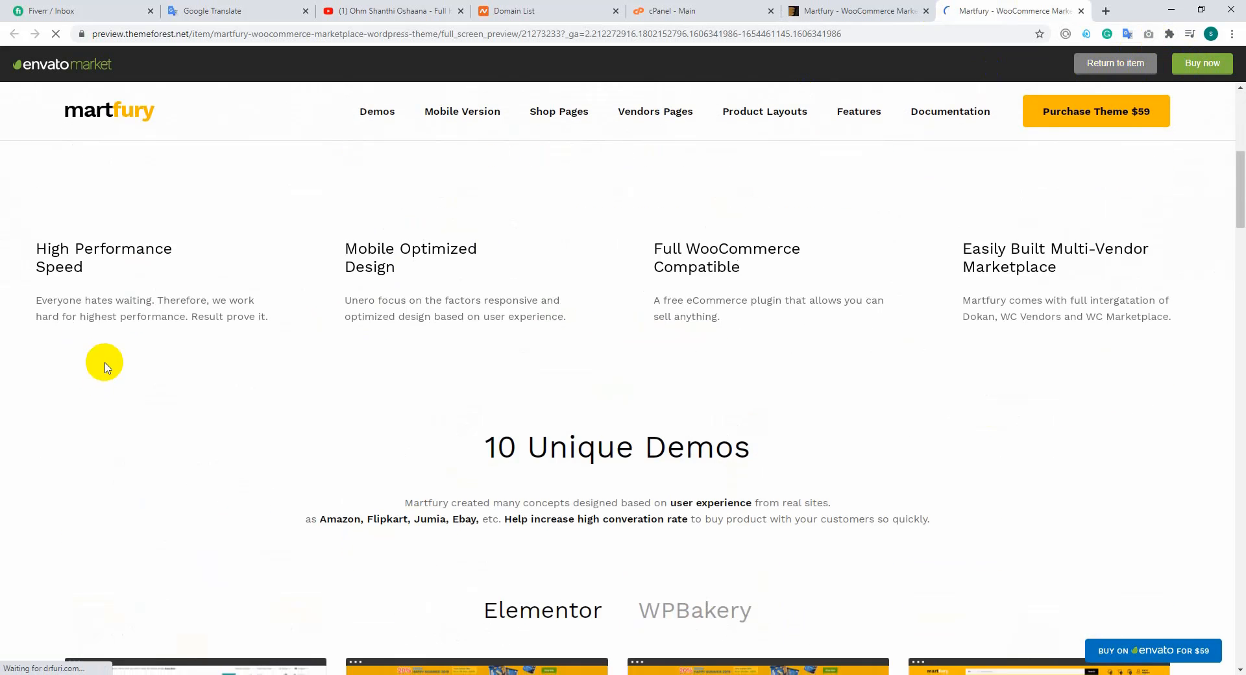
scroll(267, 331, "down", 4)
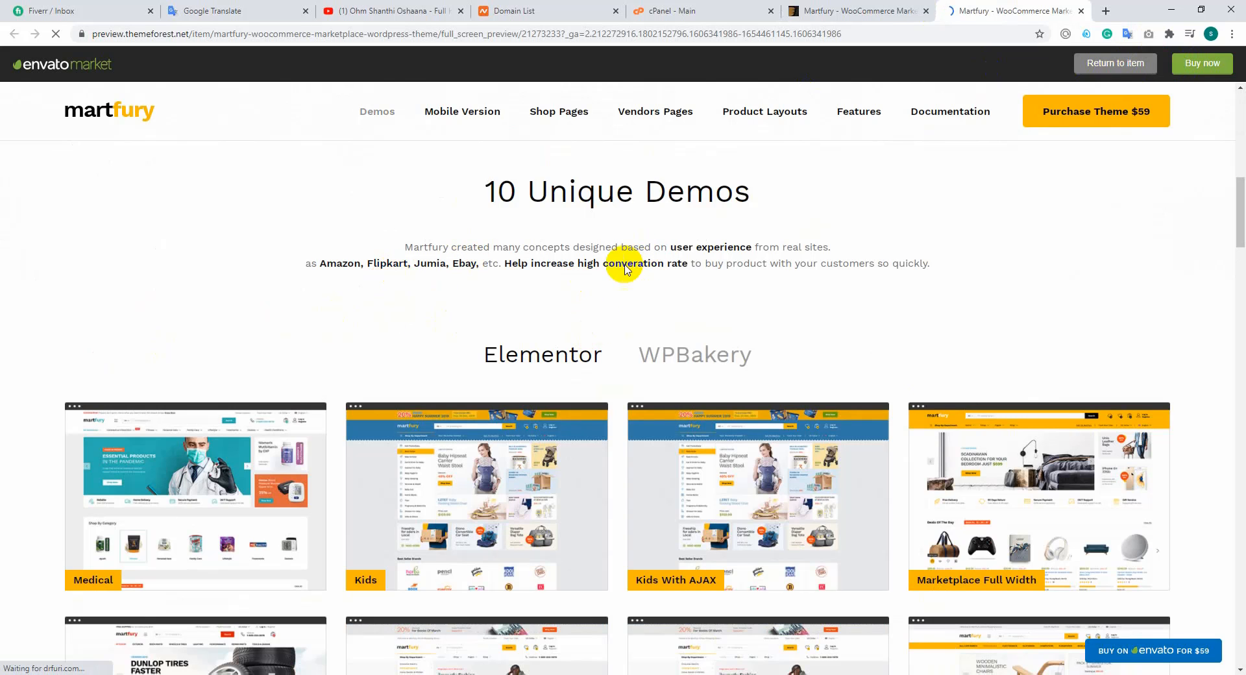
scroll(400, 299, "down", 1)
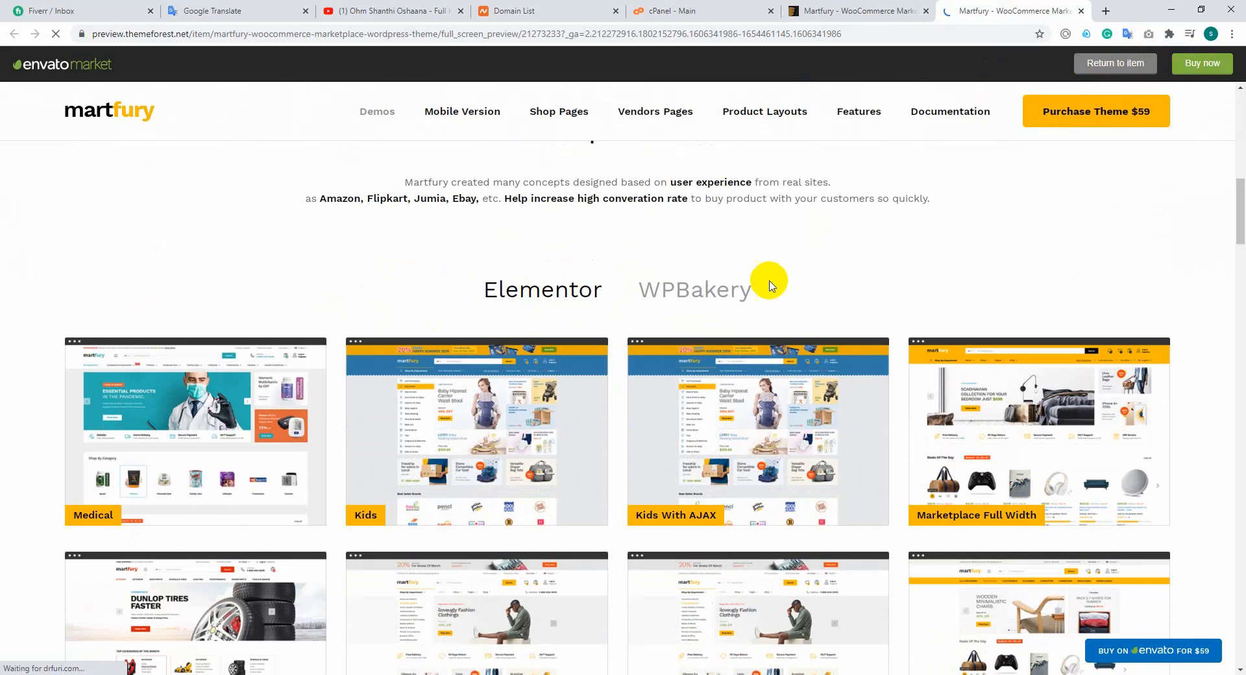
left_click(672, 287)
left_click(497, 292)
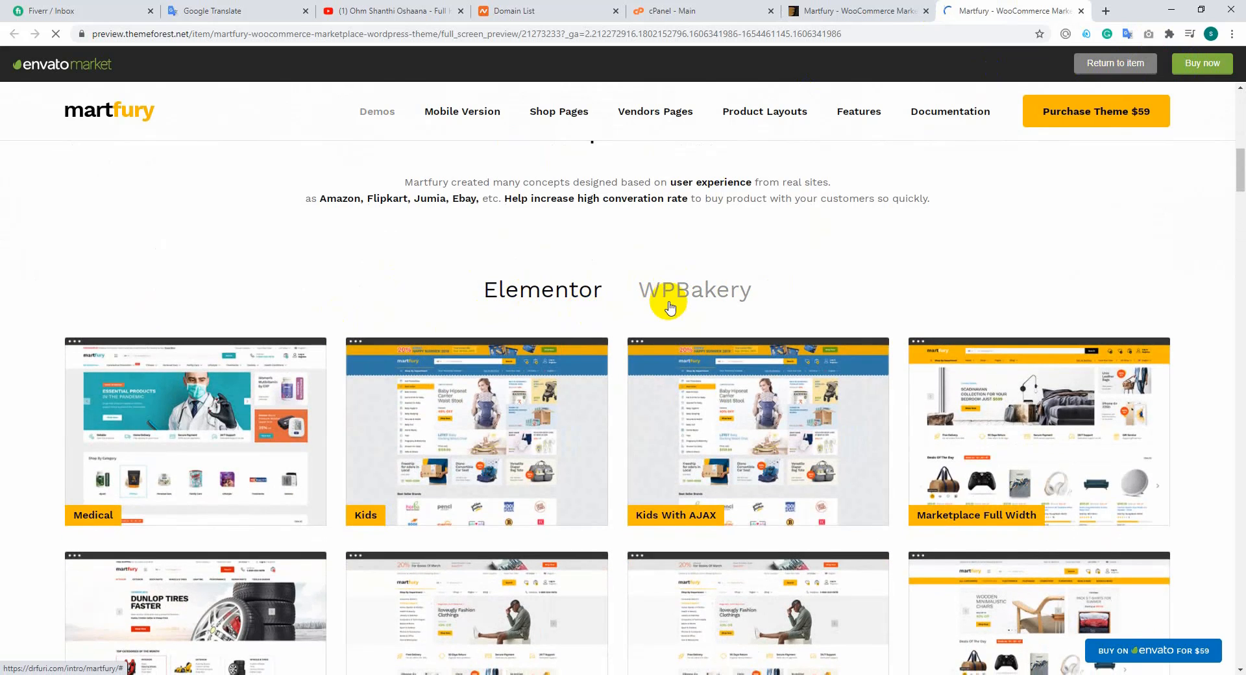
Step: Show the WPBakery demos and look through them down to the mobile version section
left_click(683, 299)
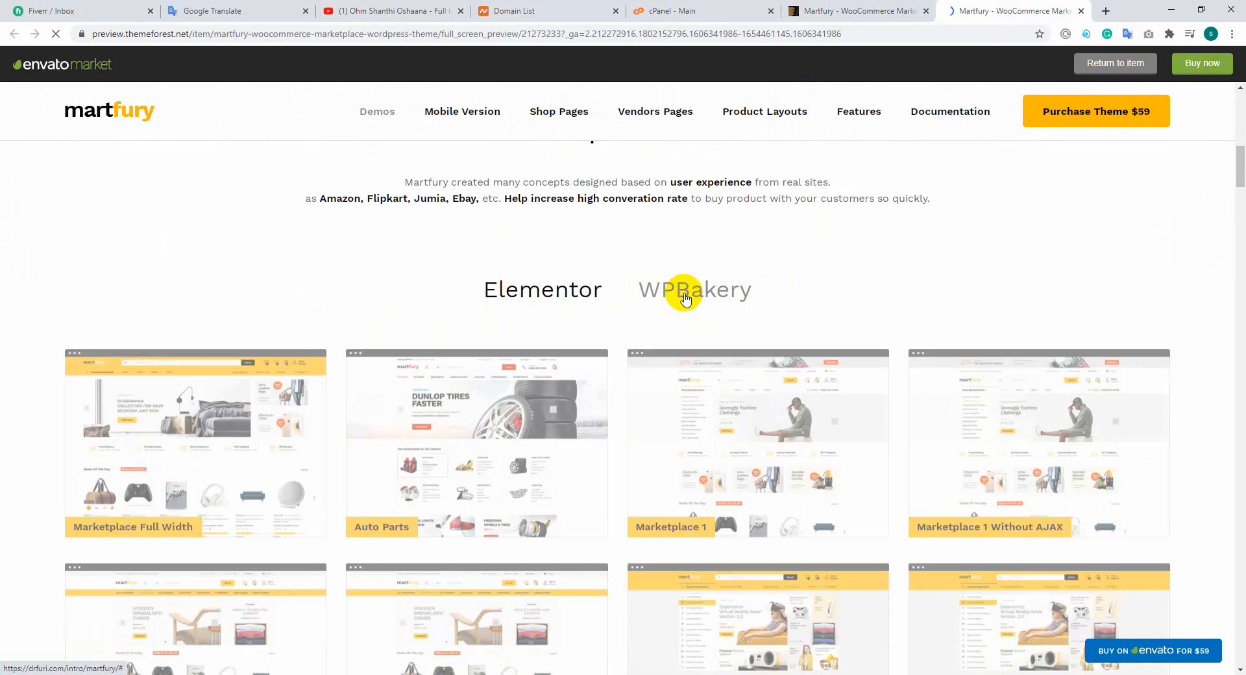
scroll(619, 321, "down", 12)
scroll(619, 318, "down", 5)
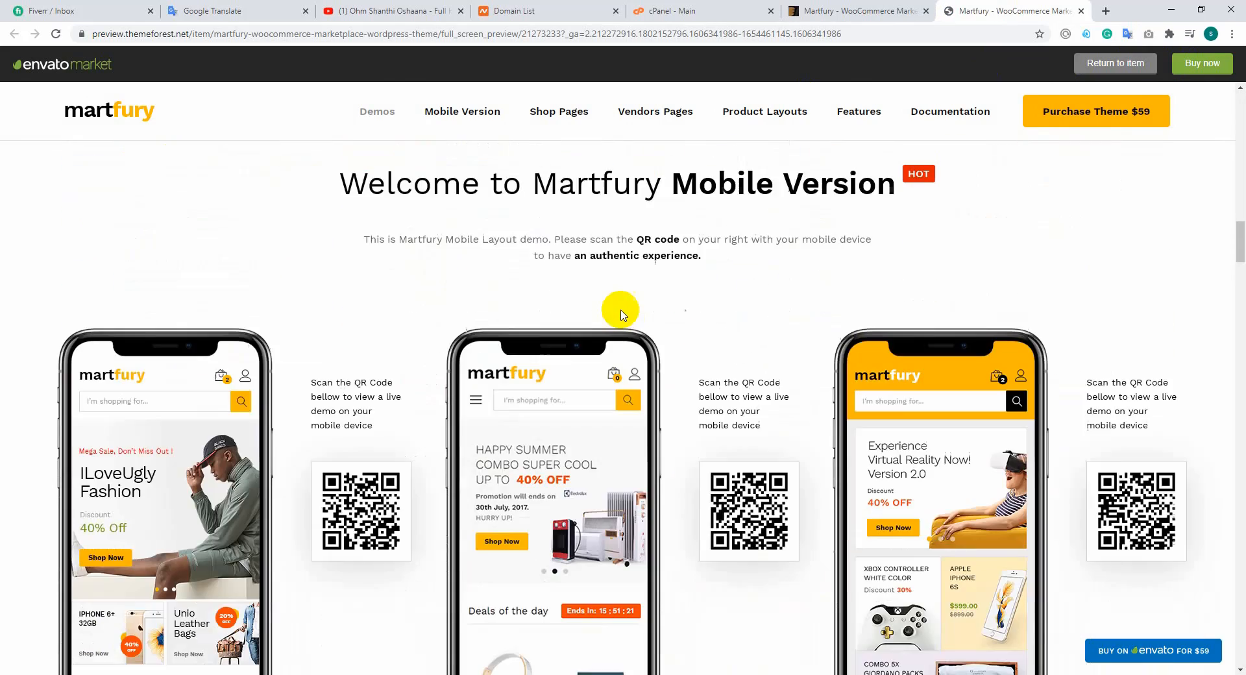
scroll(618, 318, "up", 20)
scroll(620, 314, "down", 4)
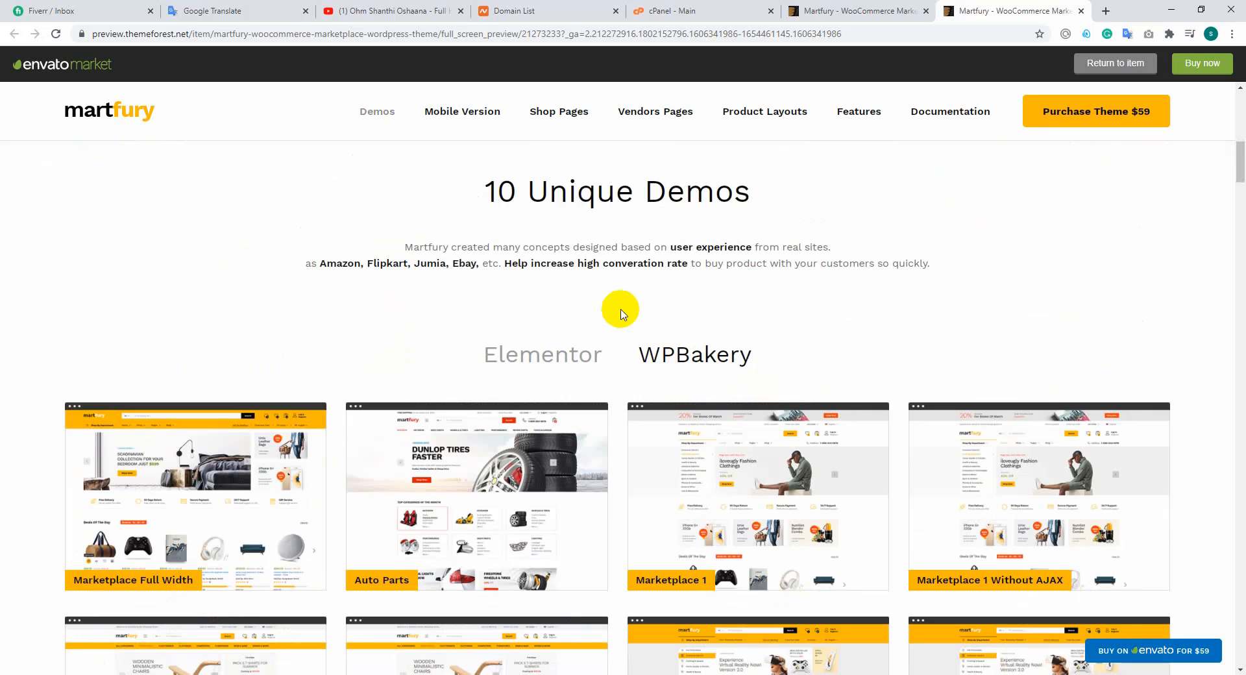
Step: Show the Elementor demos and look through the whole list, from Medical to Technology
left_click(534, 355)
scroll(533, 356, "down", 3)
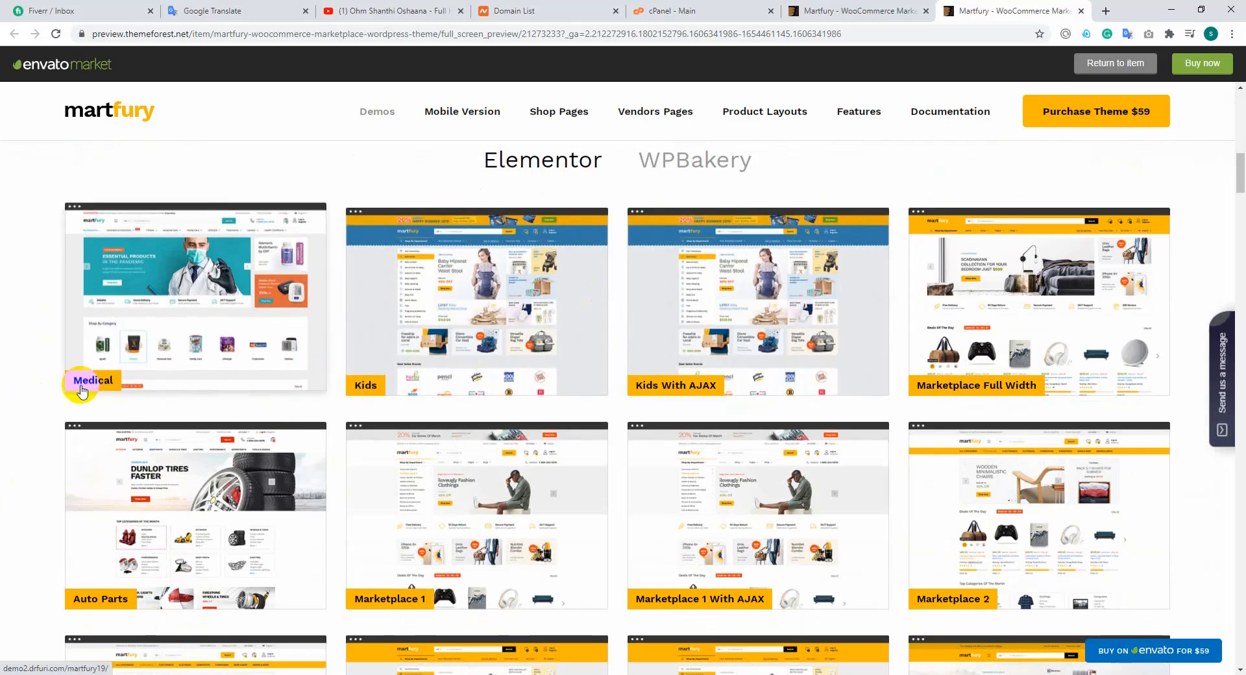
scroll(648, 381, "up", 4)
scroll(654, 386, "down", 11)
scroll(654, 386, "down", 7)
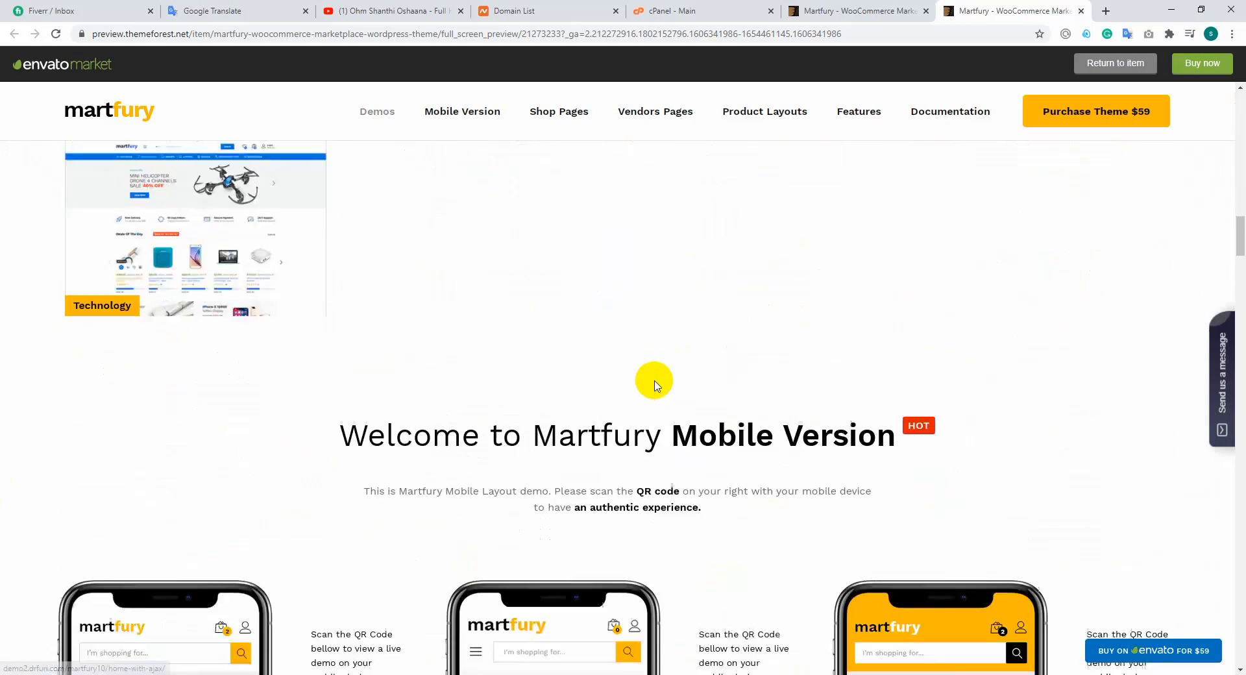
scroll(651, 379, "up", 11)
scroll(656, 364, "down", 7)
Step: Examine the three Martfury mobile marketplace layouts and the start of the MartFury Features section
scroll(658, 368, "down", 10)
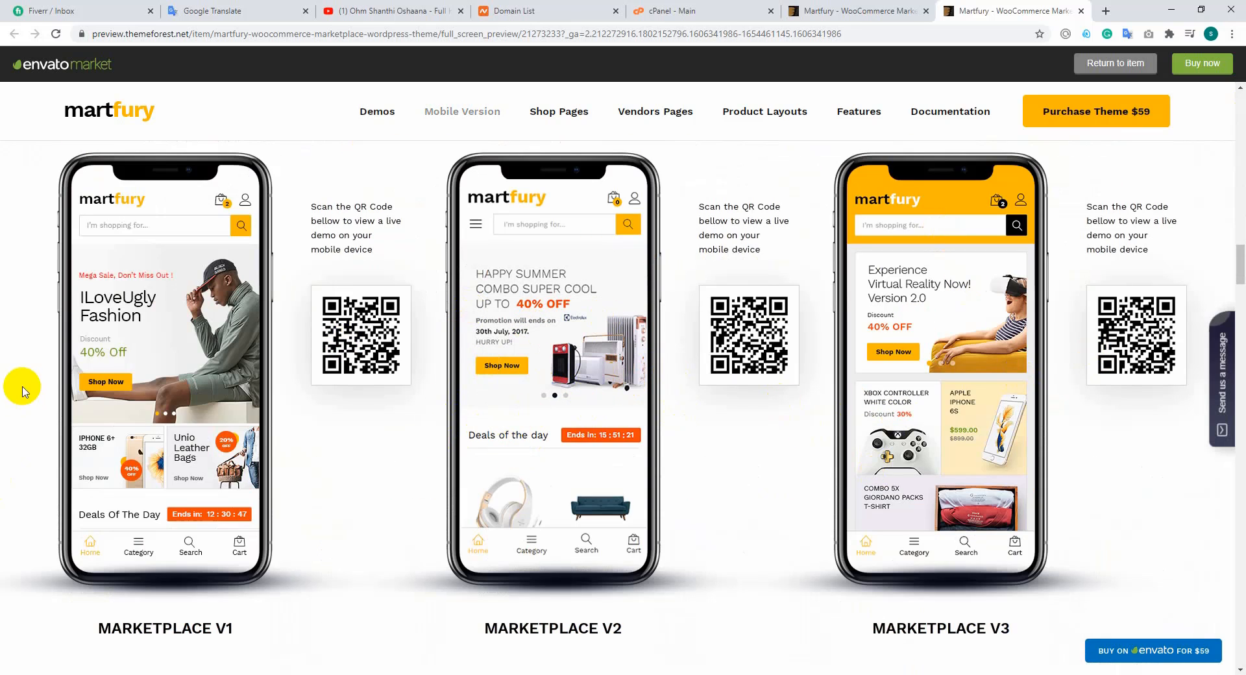
scroll(308, 422, "down", 14)
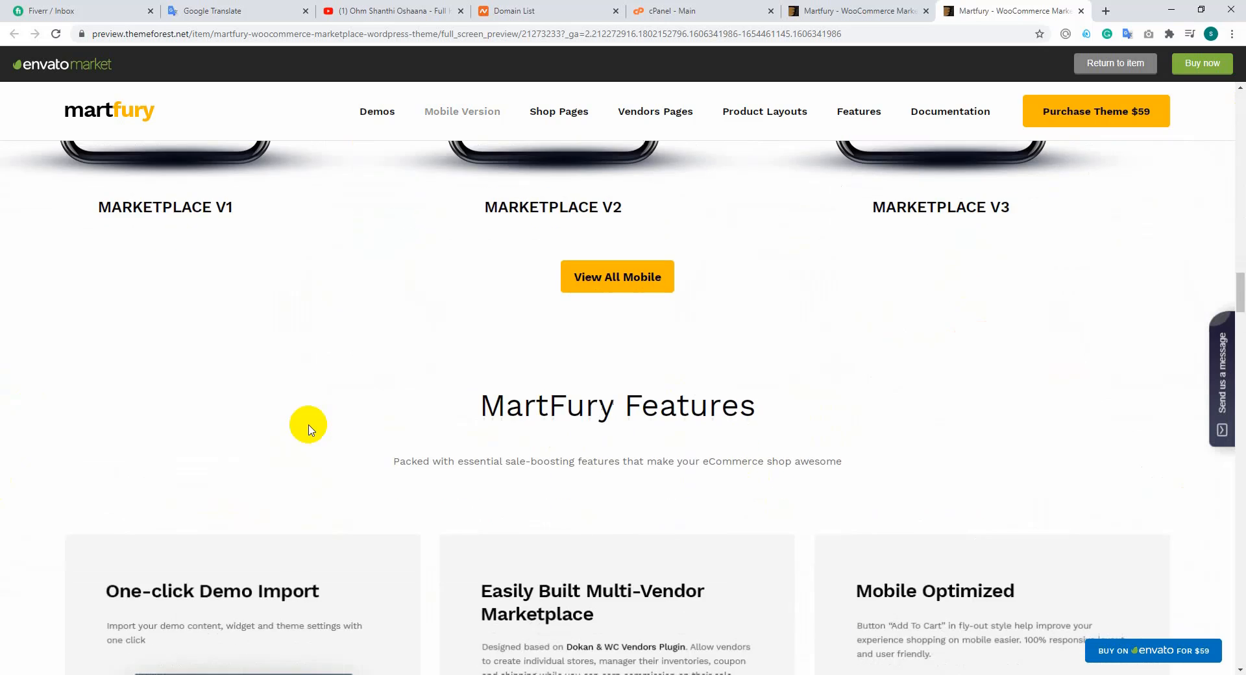
scroll(390, 402, "up", 7)
scroll(481, 403, "up", 8)
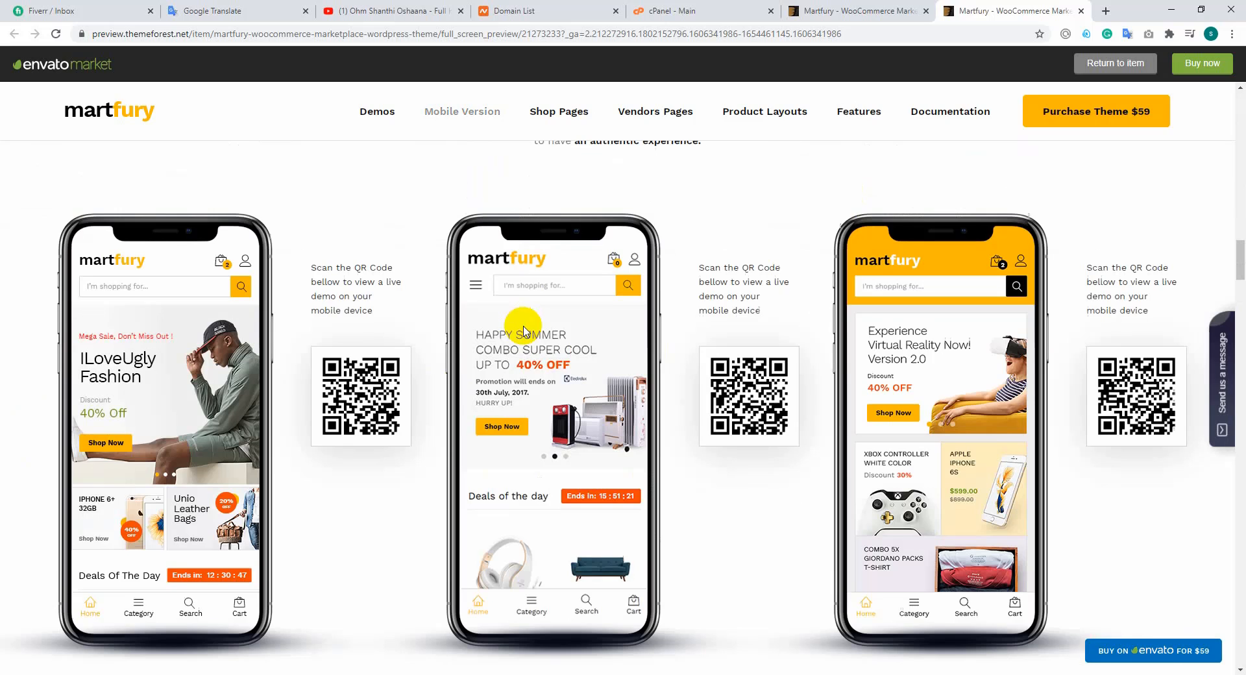
Step: Return to the theme's ThemeForest item page and check the discounted Regular License price
left_click(837, 11)
scroll(578, 228, "up", 3)
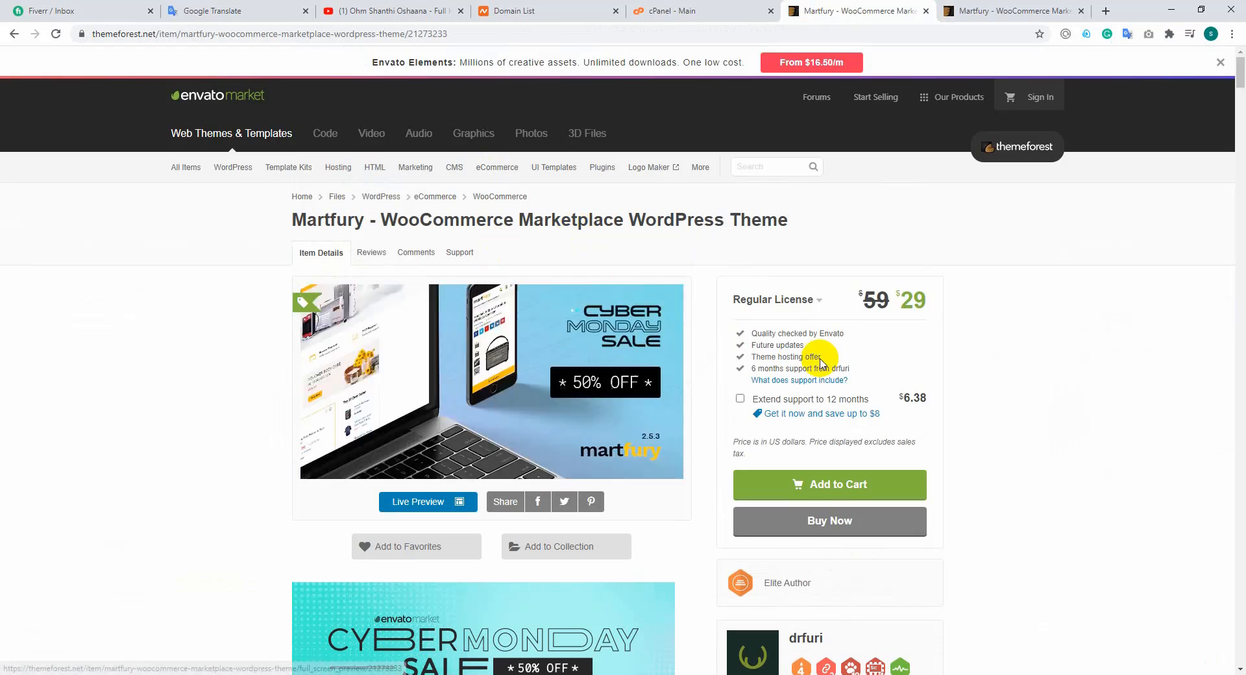
double_click(910, 299)
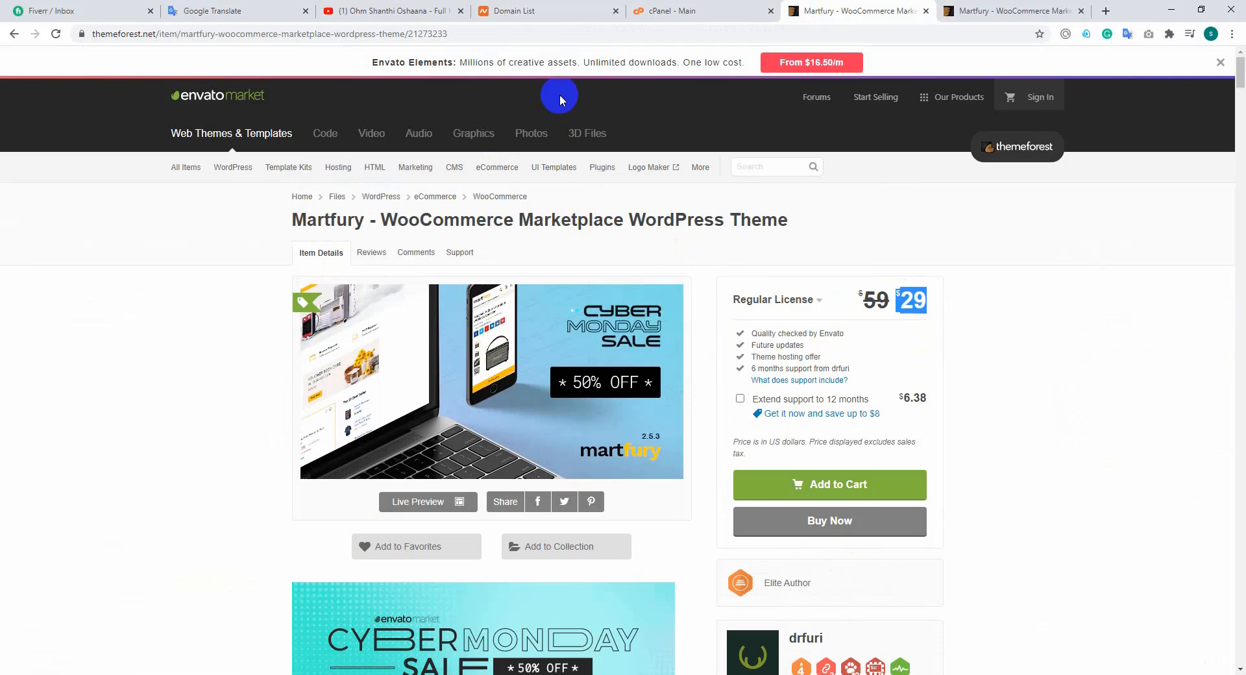
Step: Switch back to cPanel, filter its functions by "soft" and open the Softaculous Apps Installer
left_click(659, 11)
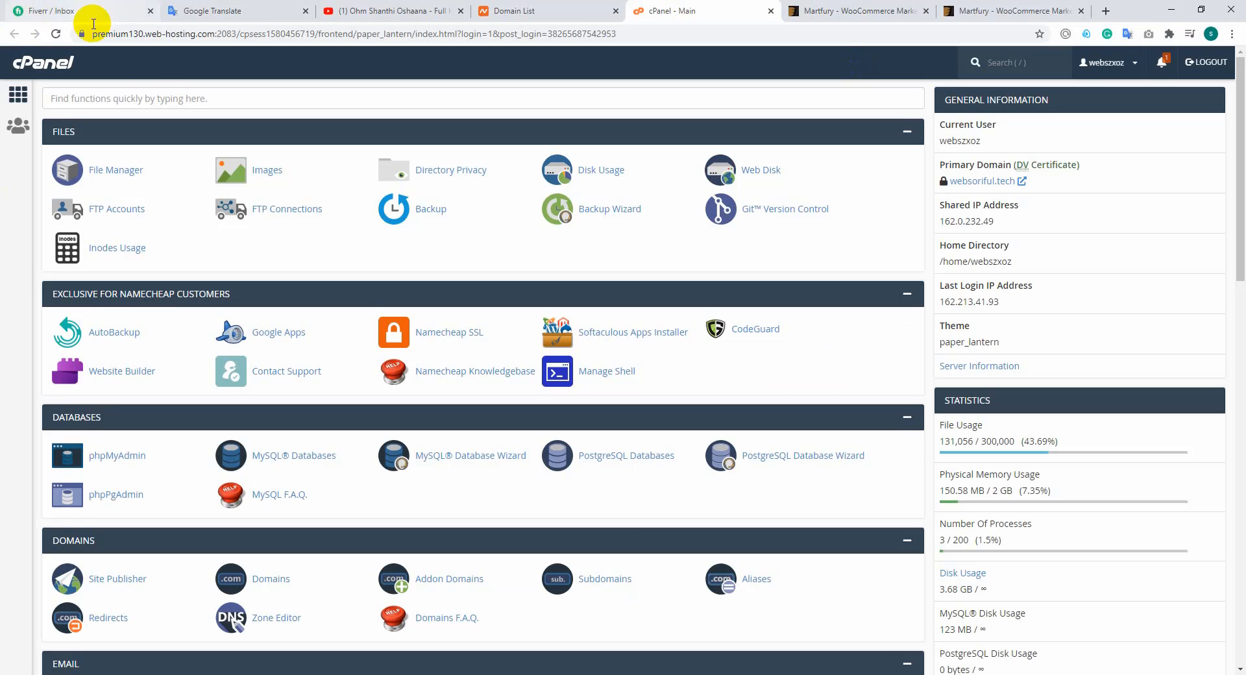
left_click(144, 98)
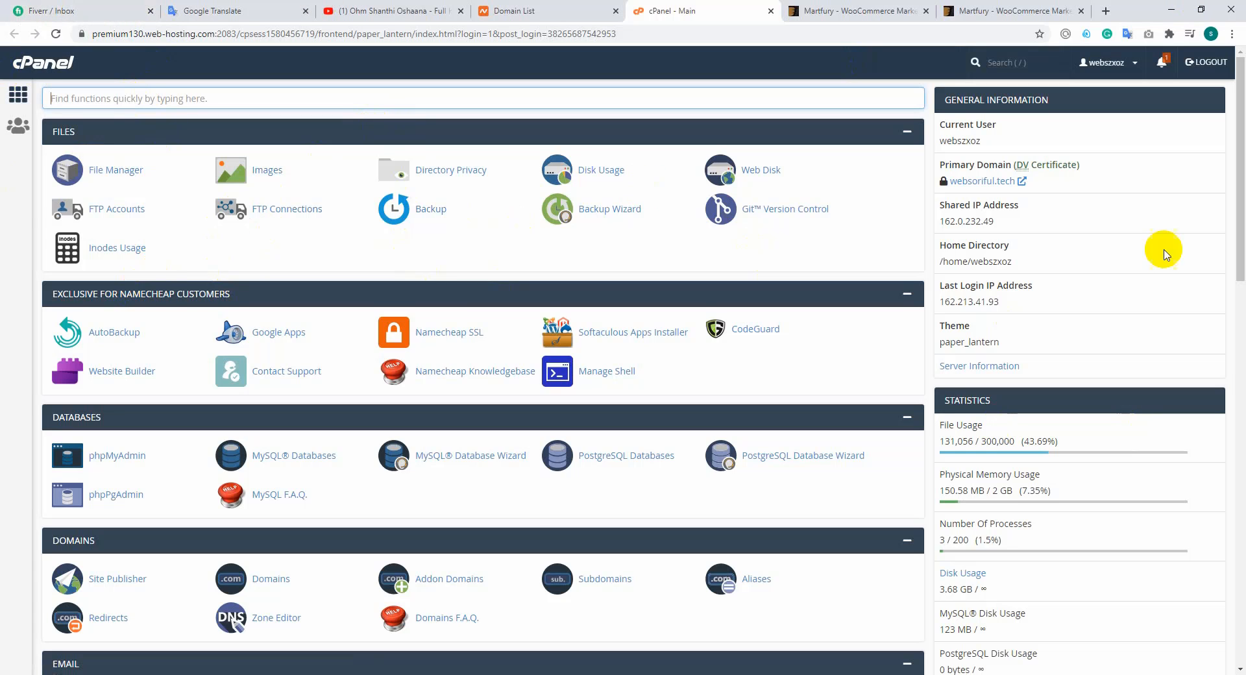
scroll(130, 260, "down", 1)
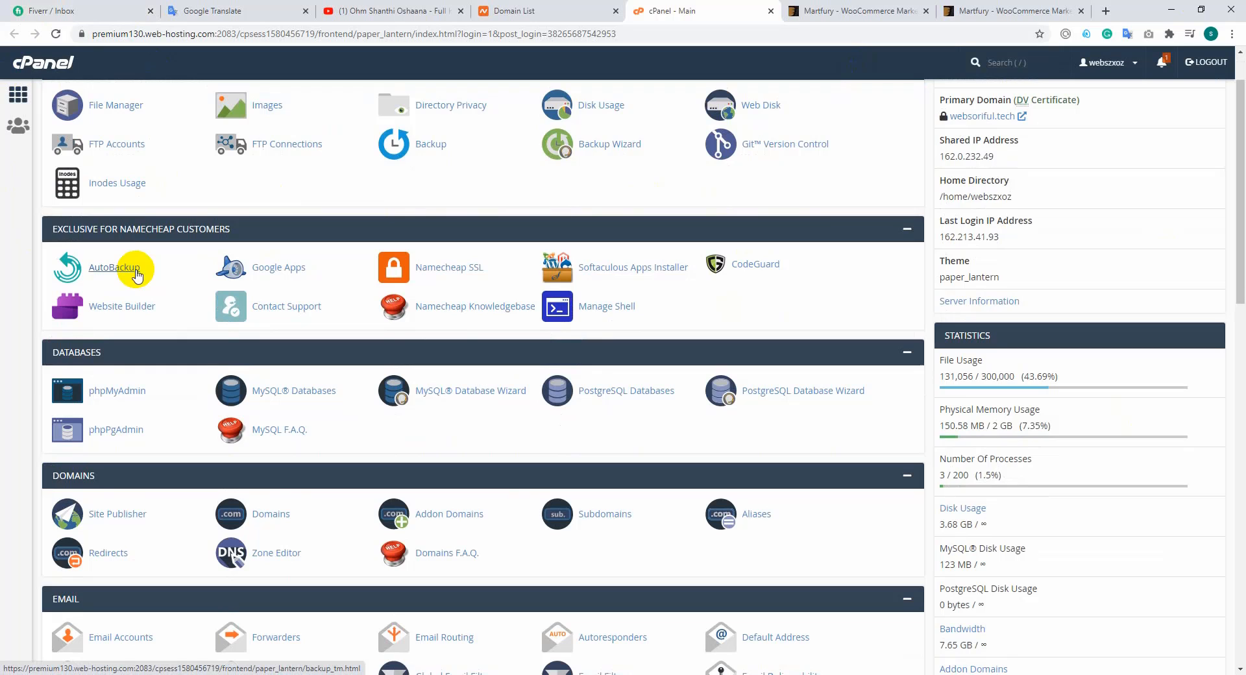
scroll(242, 200, "up", 1)
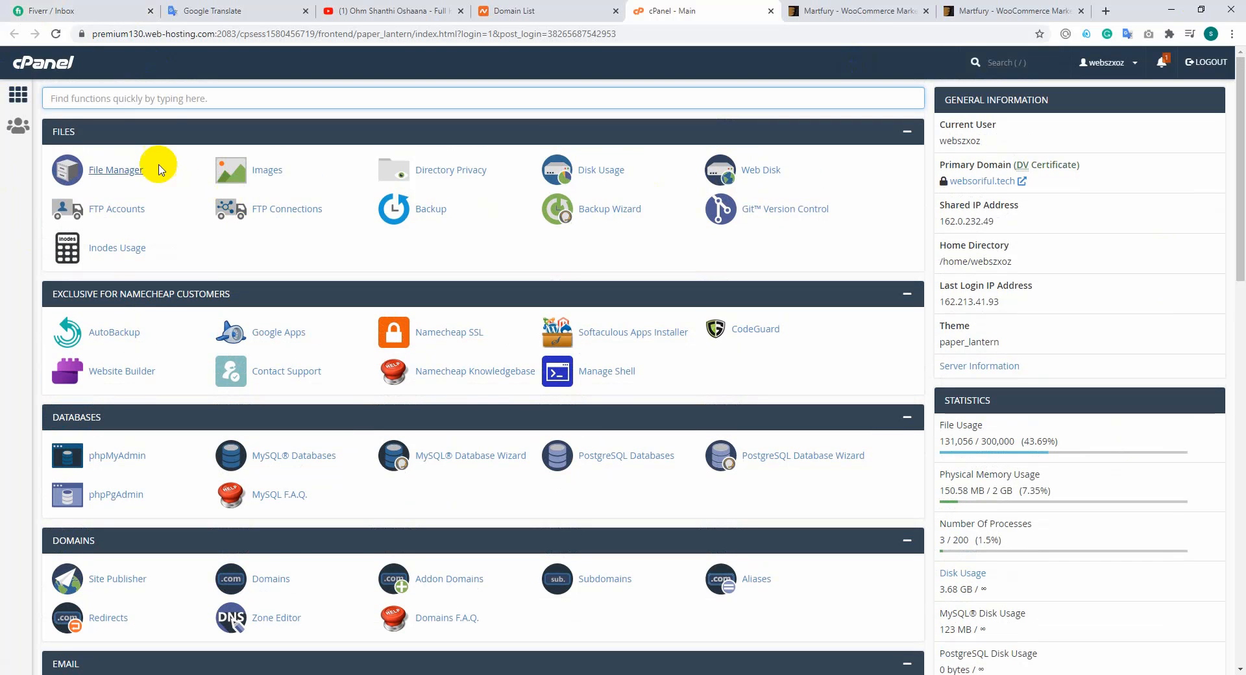
left_click(195, 99)
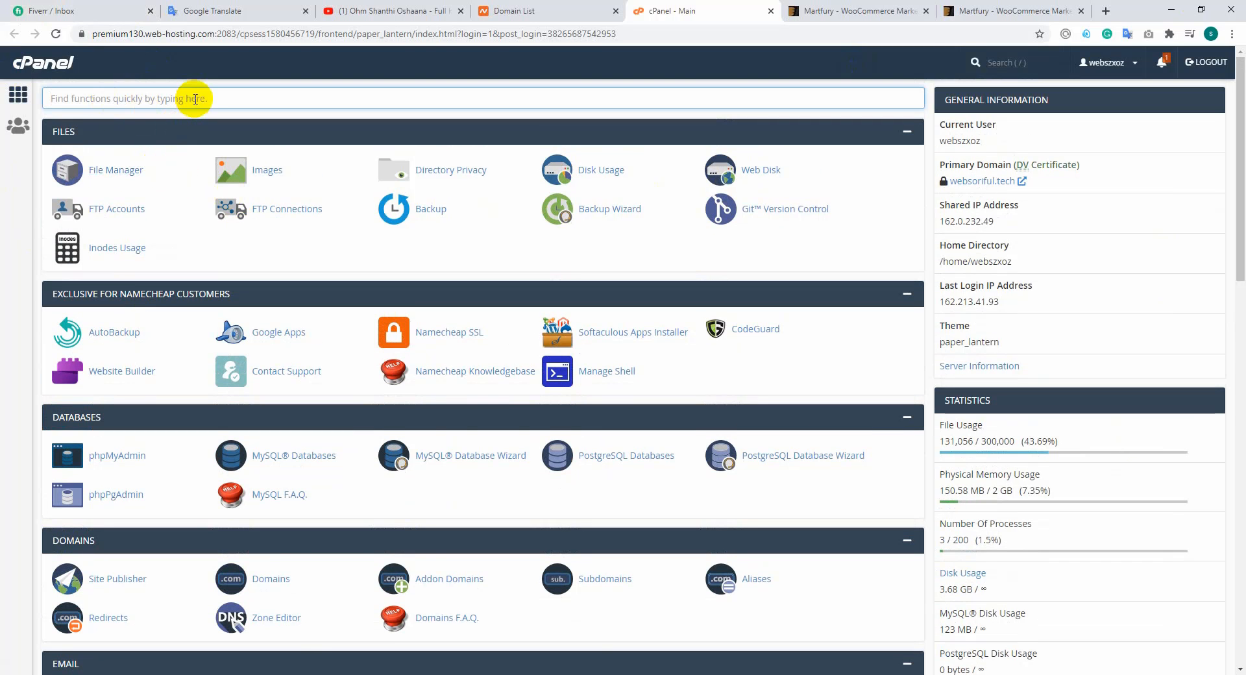
type("soft")
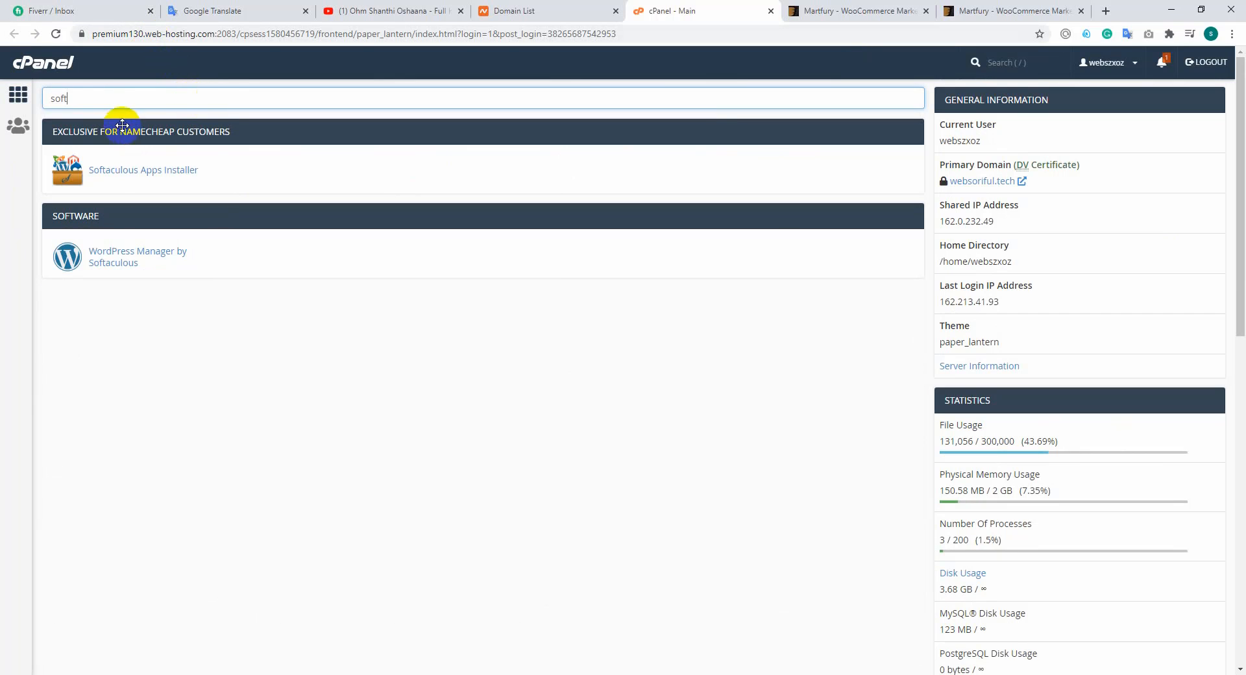
left_click(133, 173)
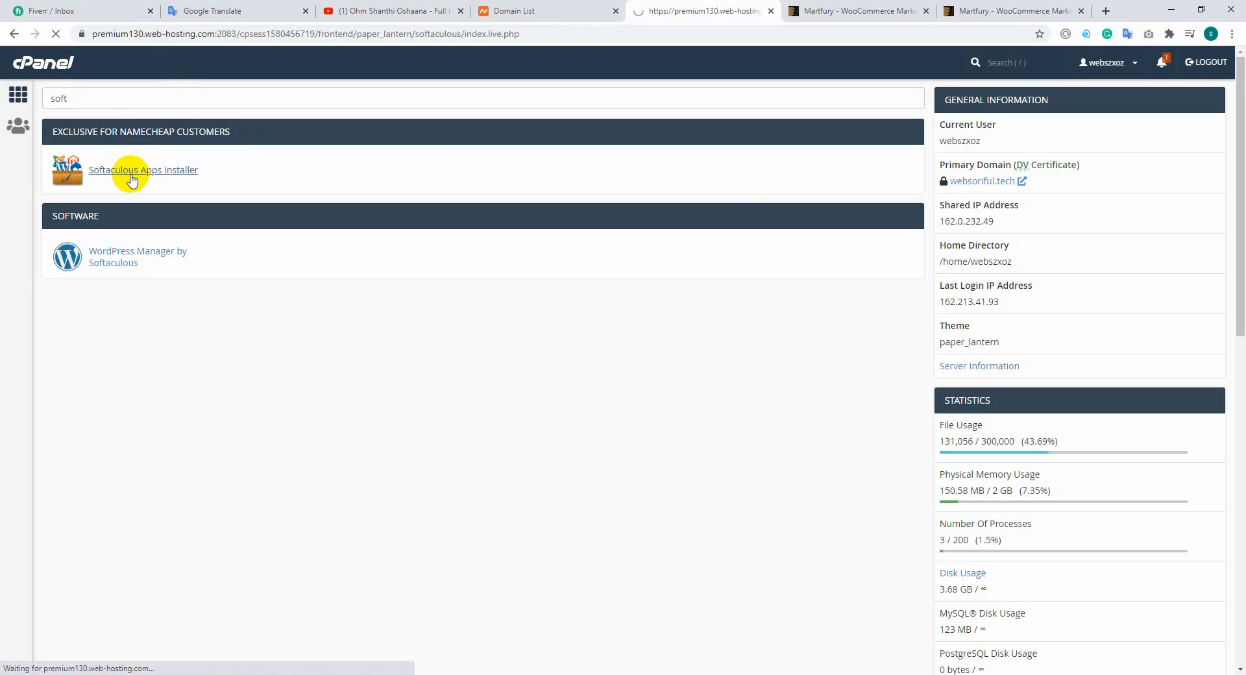
Step: Browse the top scripts, open the WordPress installation form and look over its setup fields
scroll(515, 240, "down", 10)
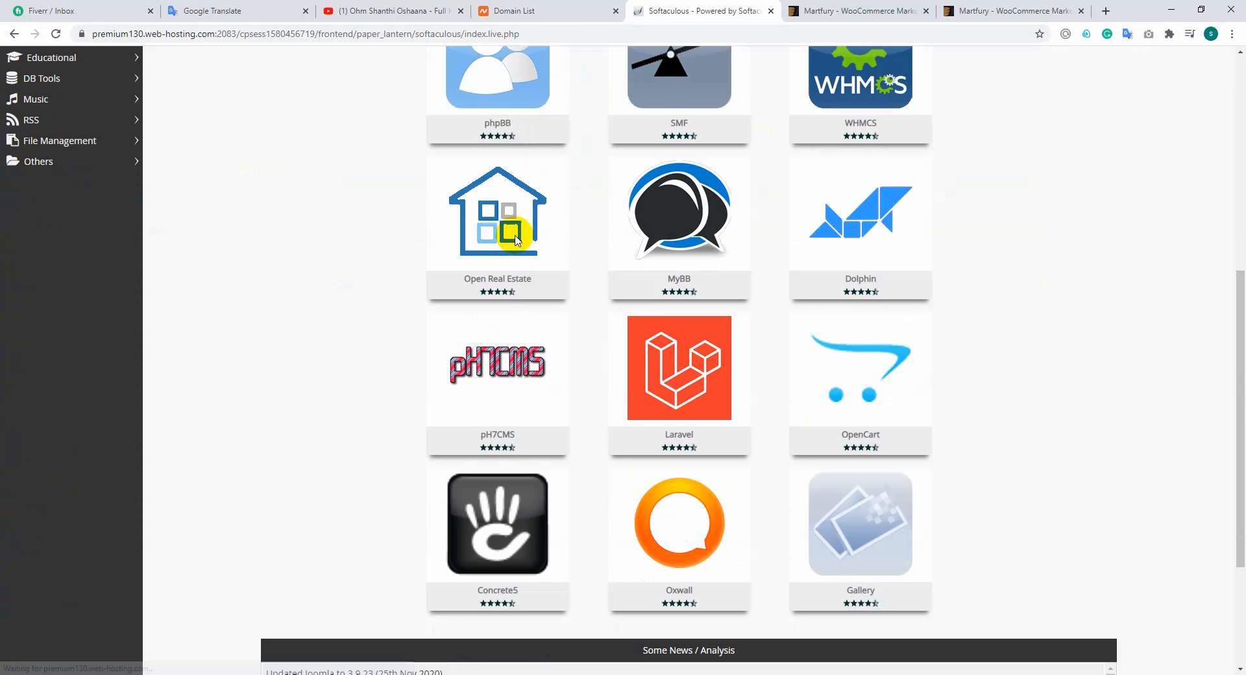
scroll(516, 242, "up", 8)
scroll(514, 240, "up", 2)
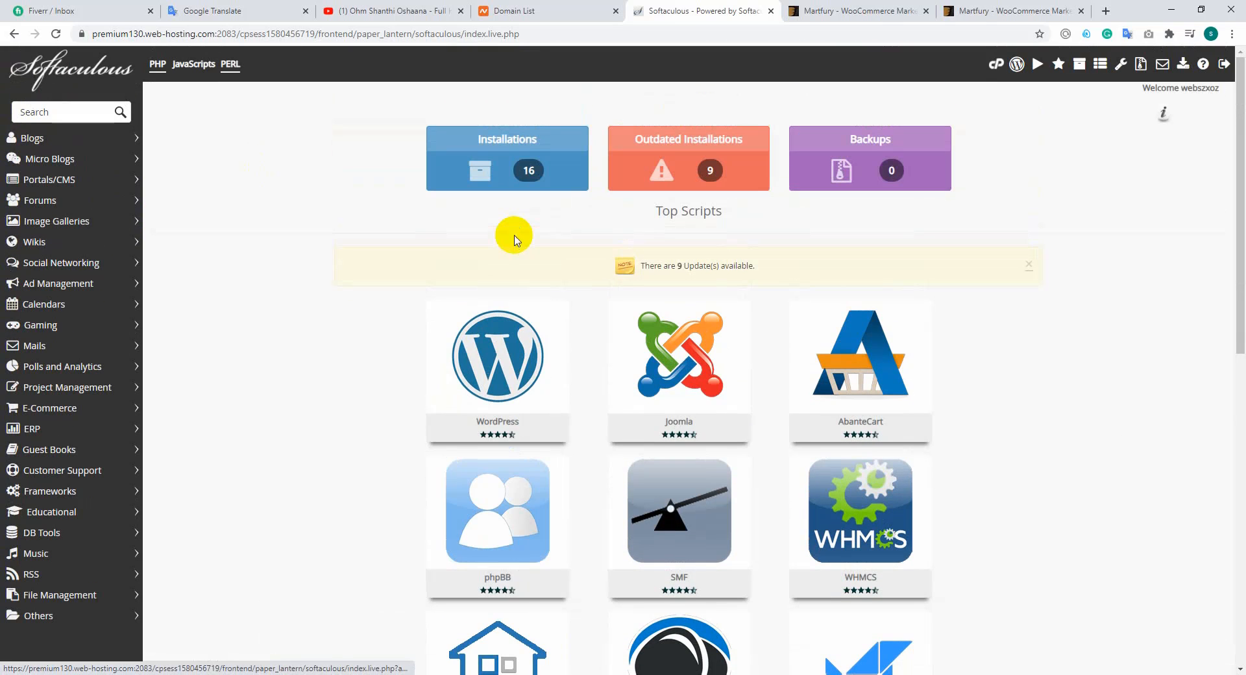
mouse_move(519, 325)
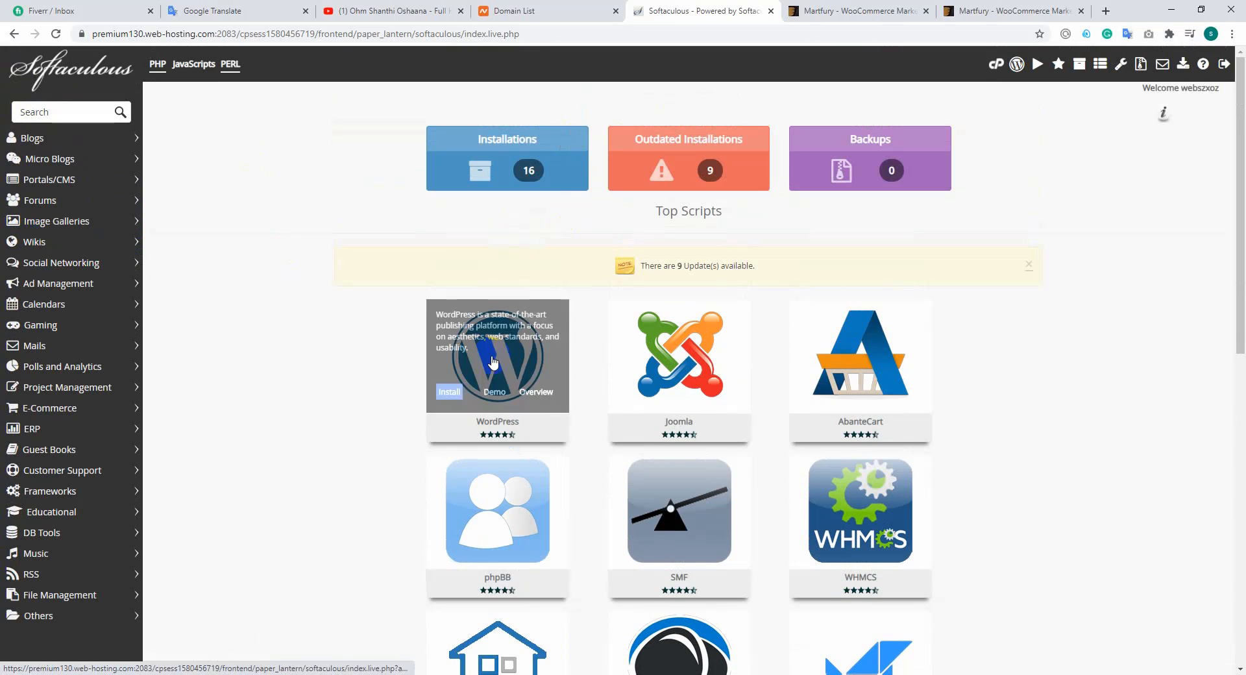
left_click(450, 396)
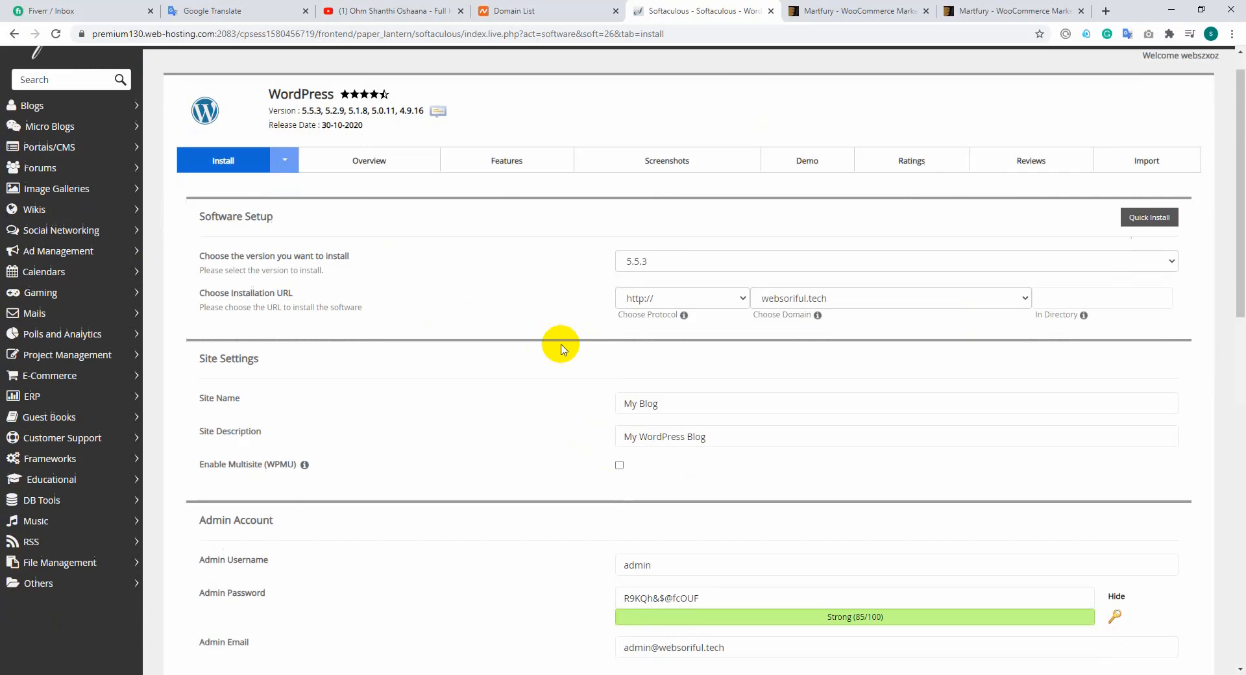
scroll(331, 245, "down", 3)
scroll(497, 402, "up", 2)
scroll(496, 402, "up", 2)
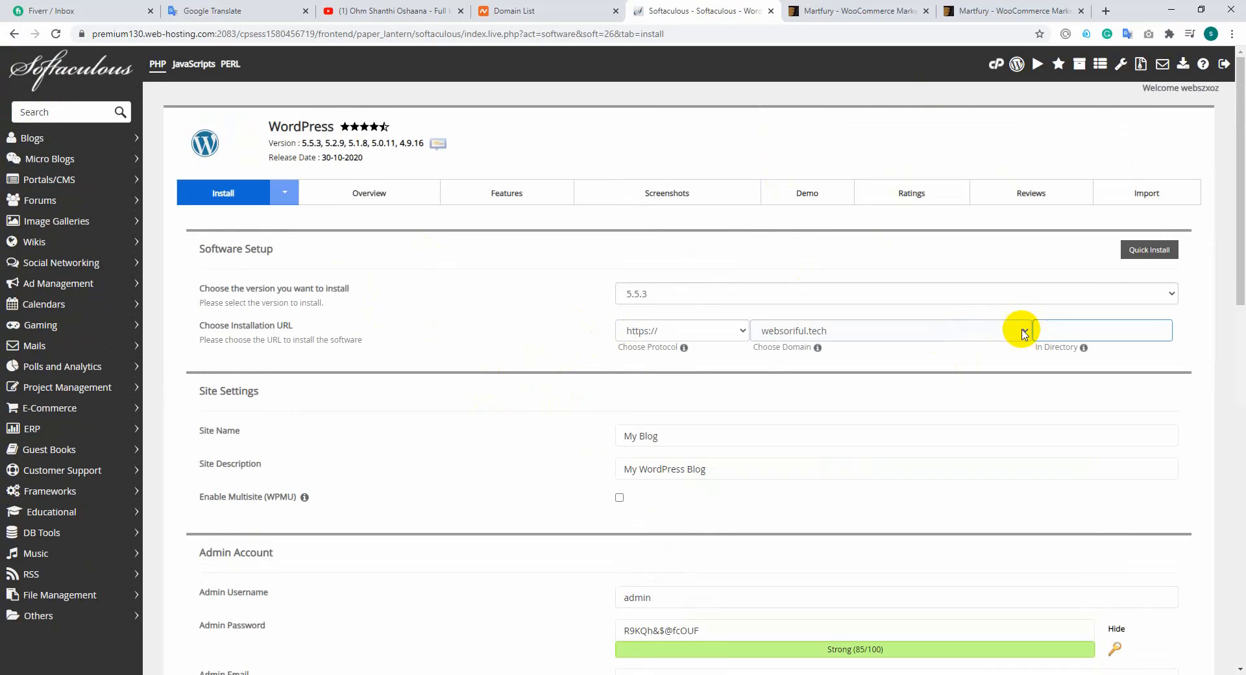
Step: Choose WordPress version 5.5.3 and set the installation domain to darucheeni.com
left_click(669, 292)
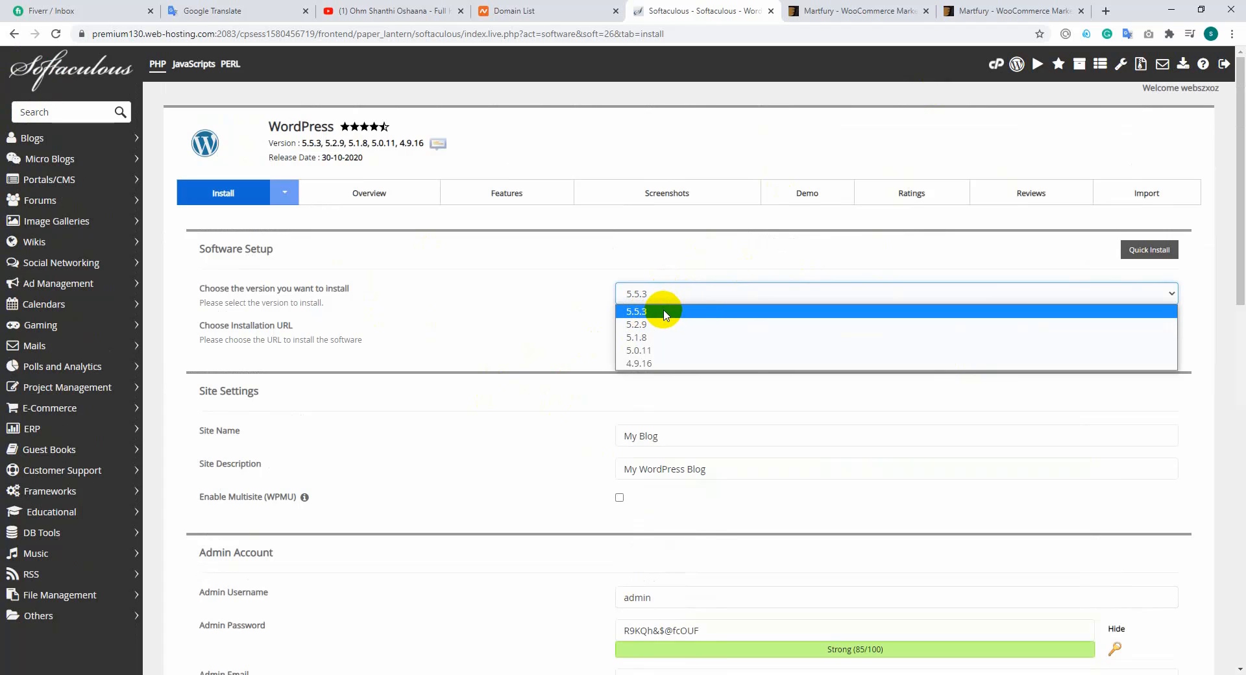
left_click(664, 313)
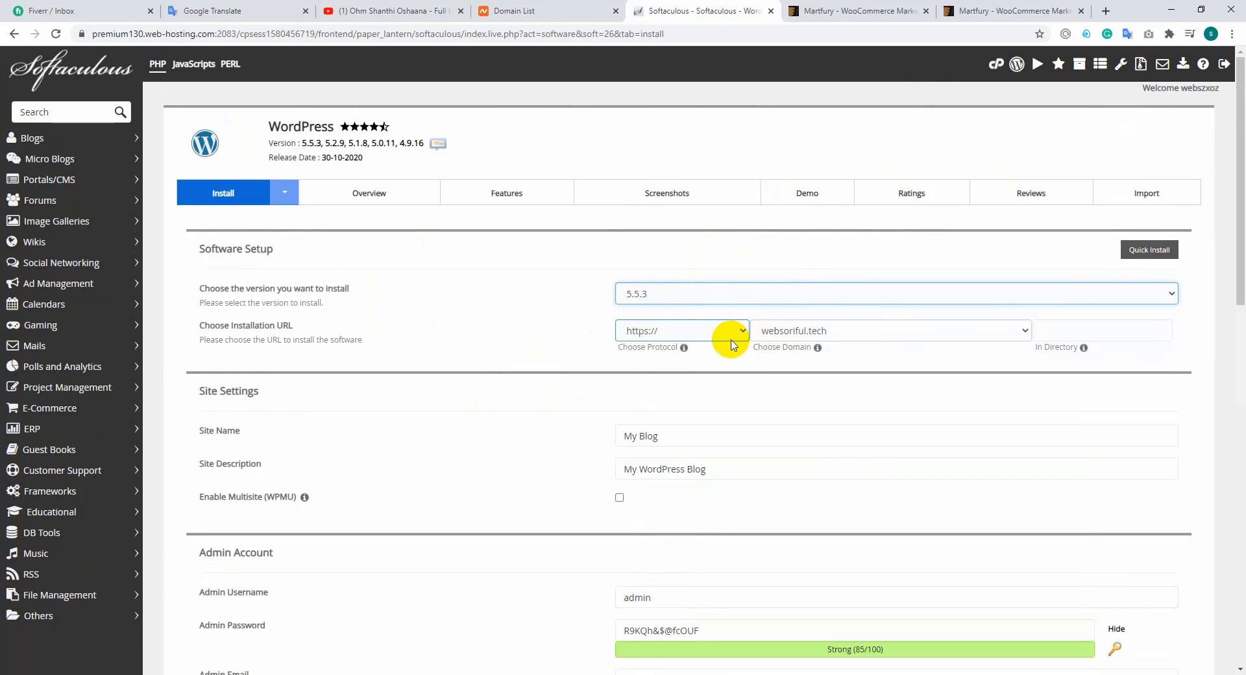
left_click(862, 332)
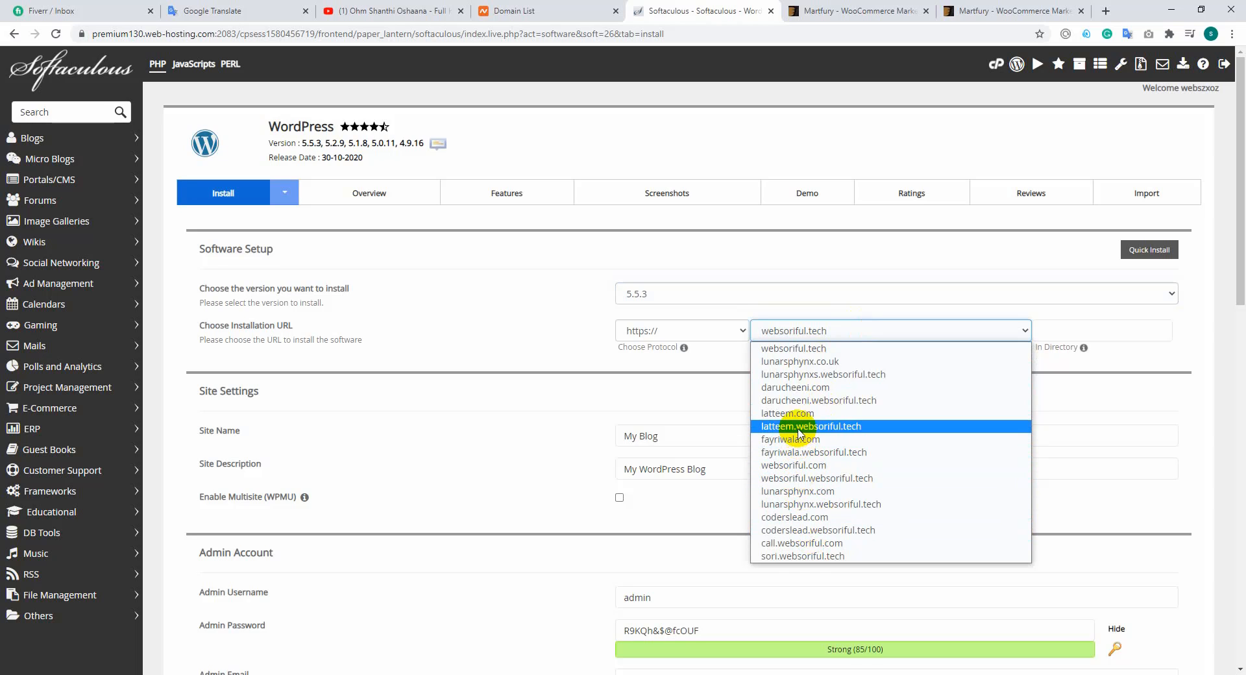
left_click(804, 388)
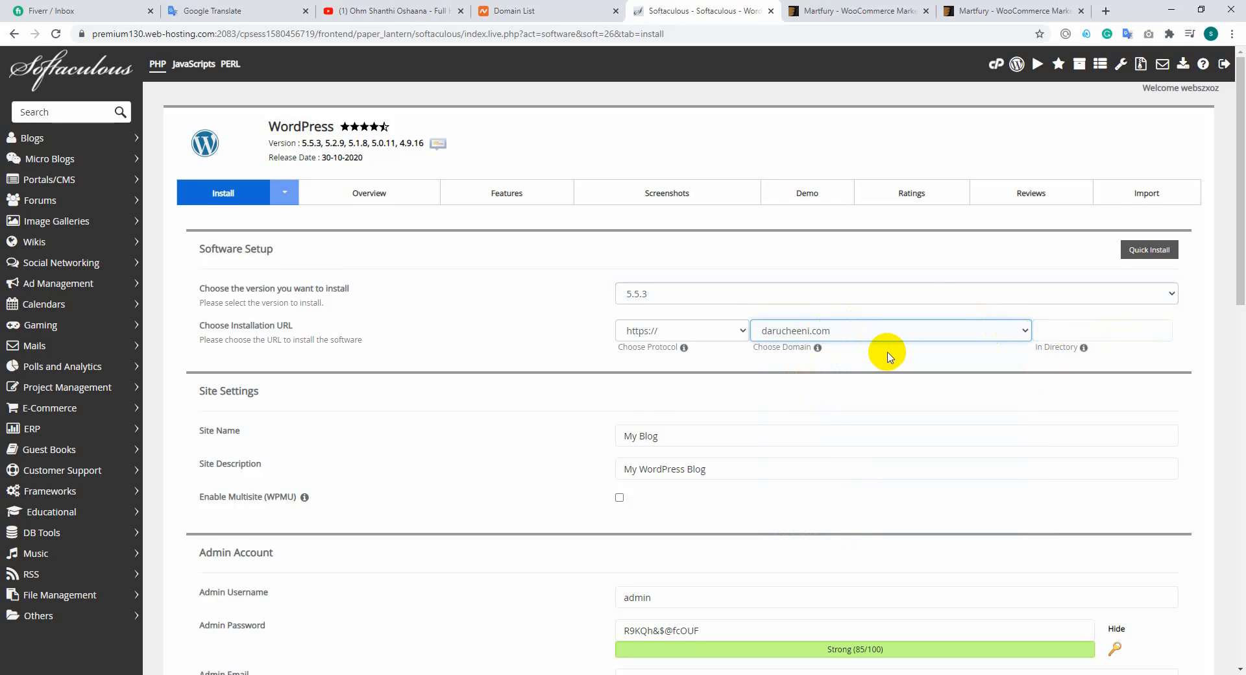
Step: Set the installation directory to sis under the chosen domain
scroll(844, 305, "down", 1)
scroll(753, 296, "down", 1)
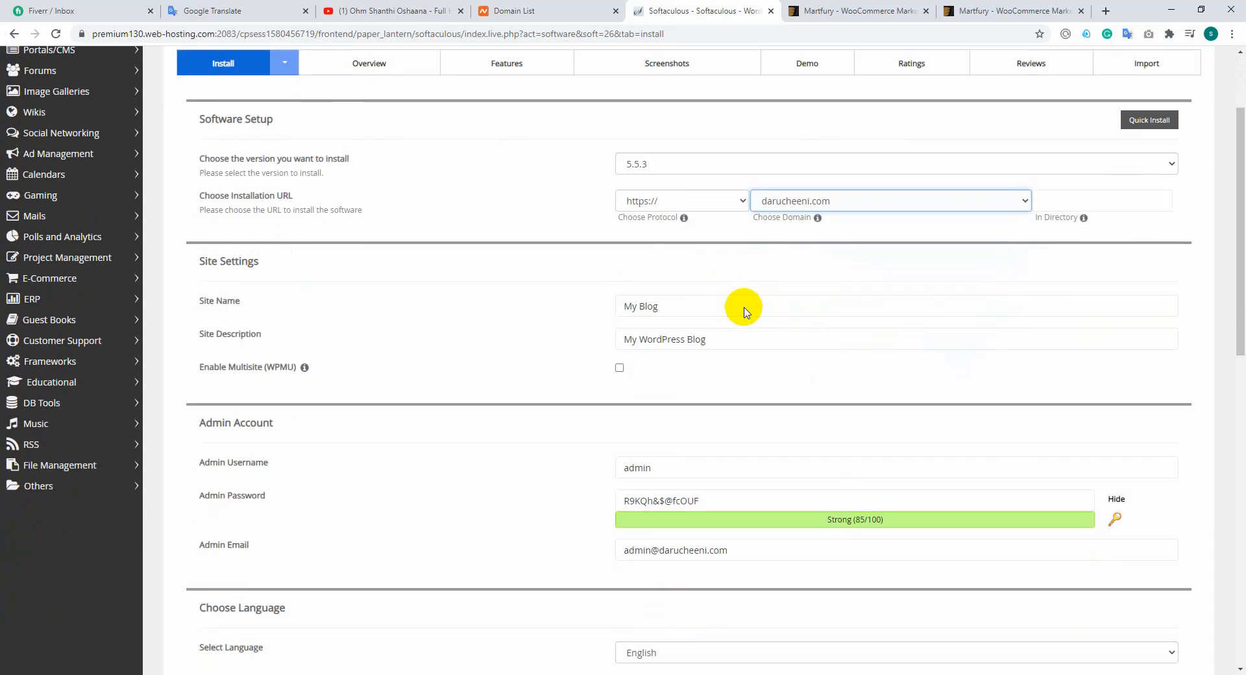
left_click(1078, 194)
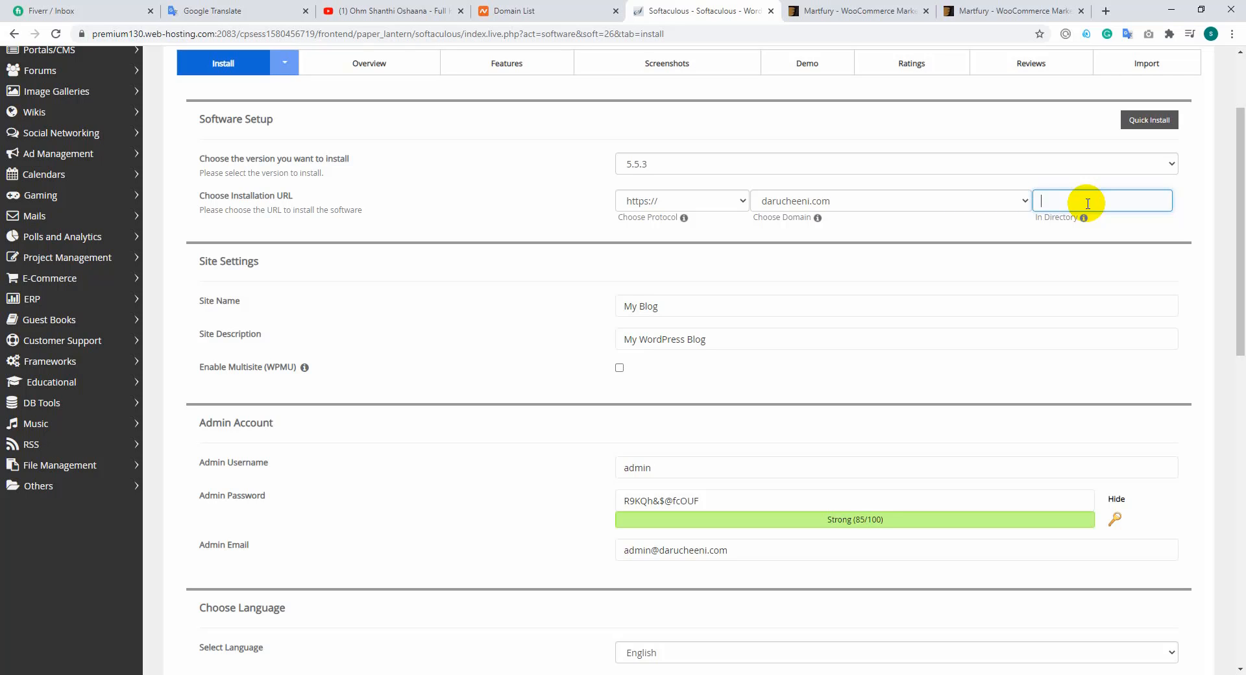
type("sis")
left_click(1035, 260)
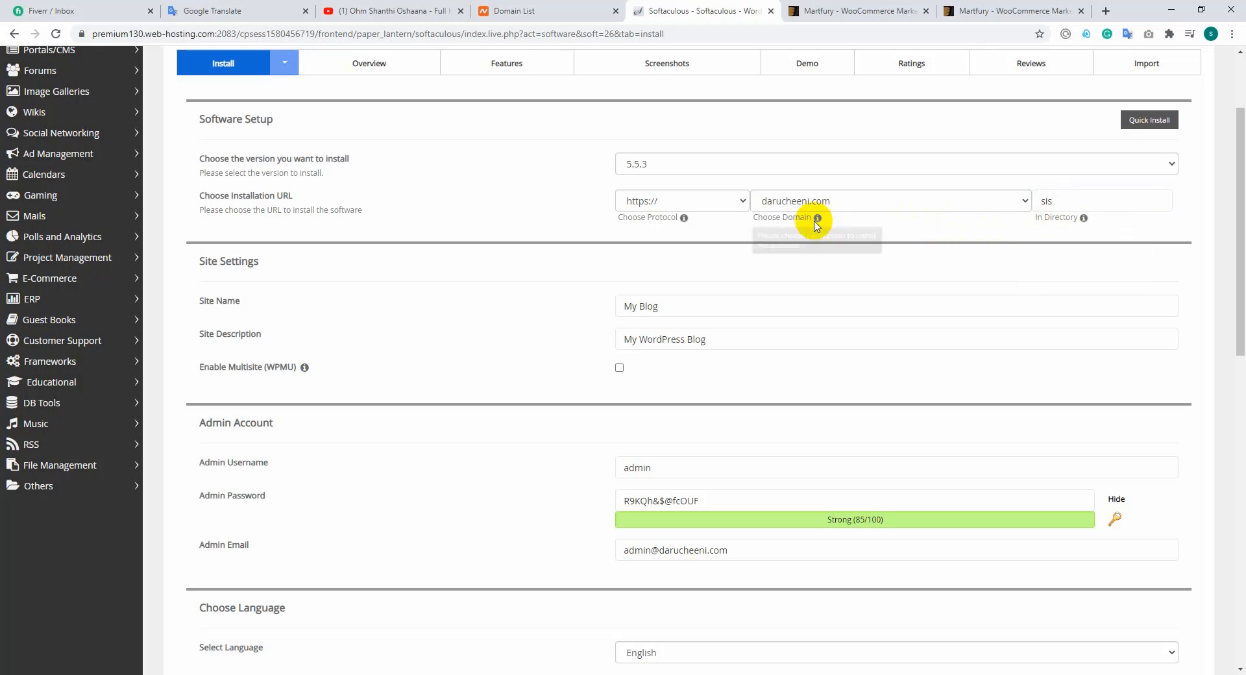
left_click(791, 206)
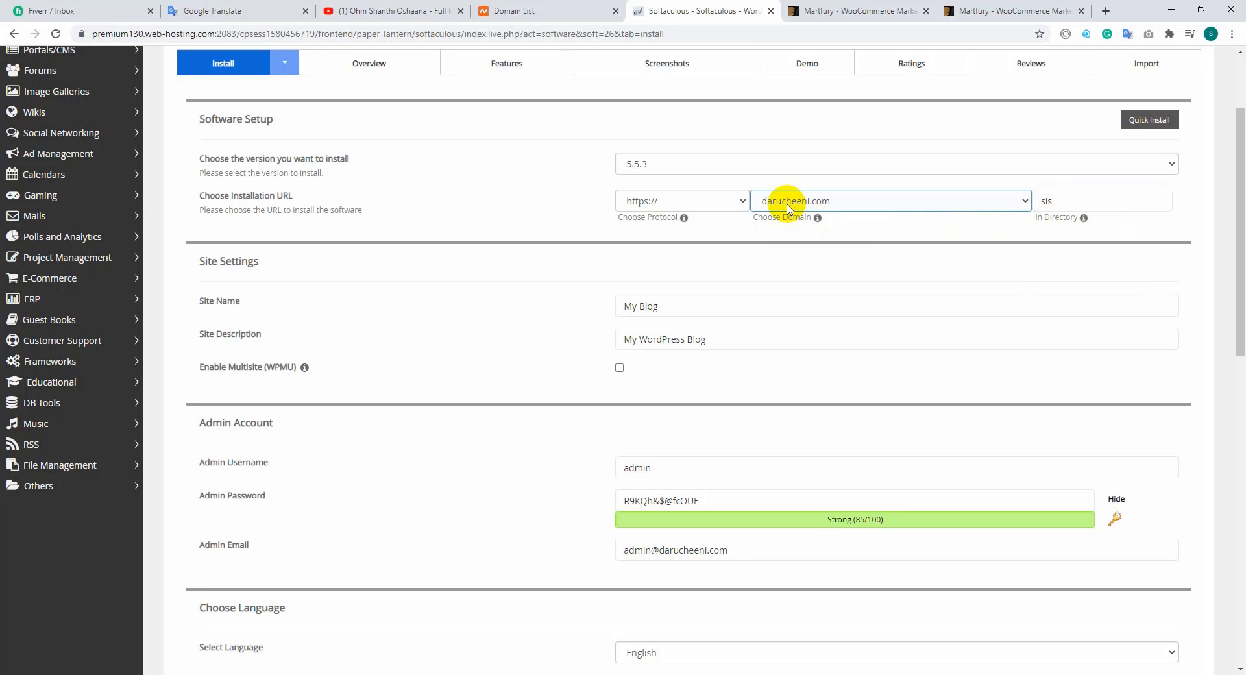
Step: Search Google for darucheeni.com in a new browser tab and extend the query to darucheeni.com/sis
left_click(1106, 11)
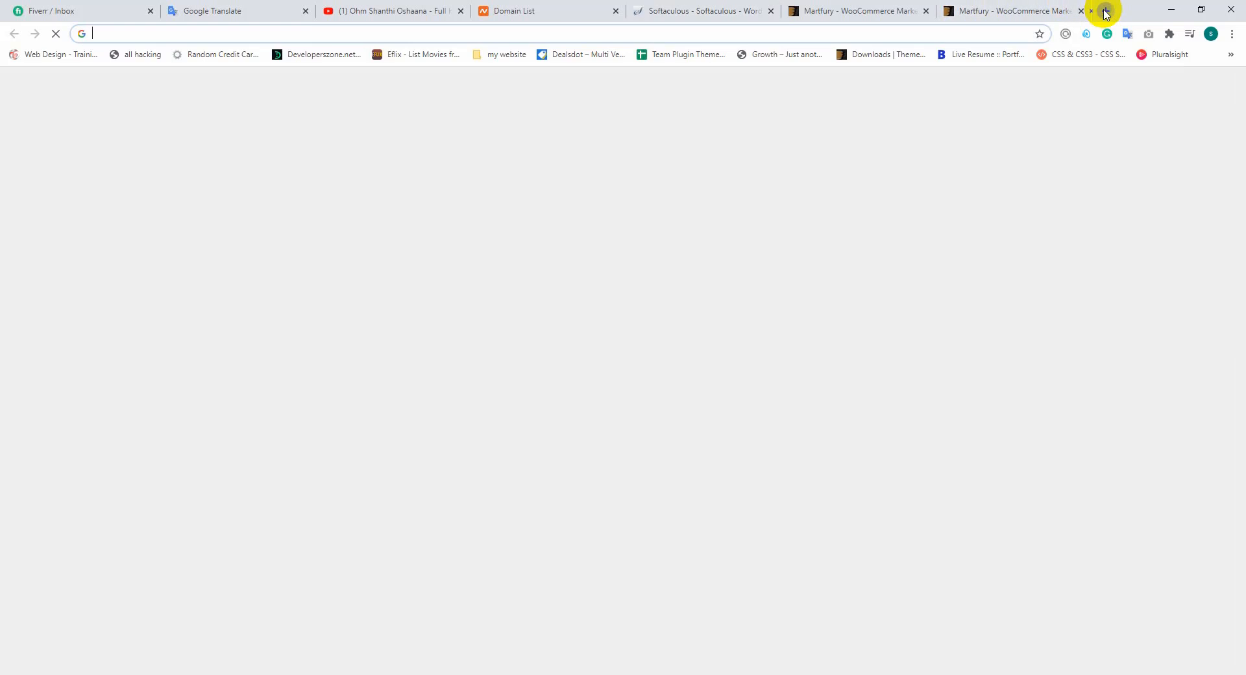
type("d")
left_click(256, 79)
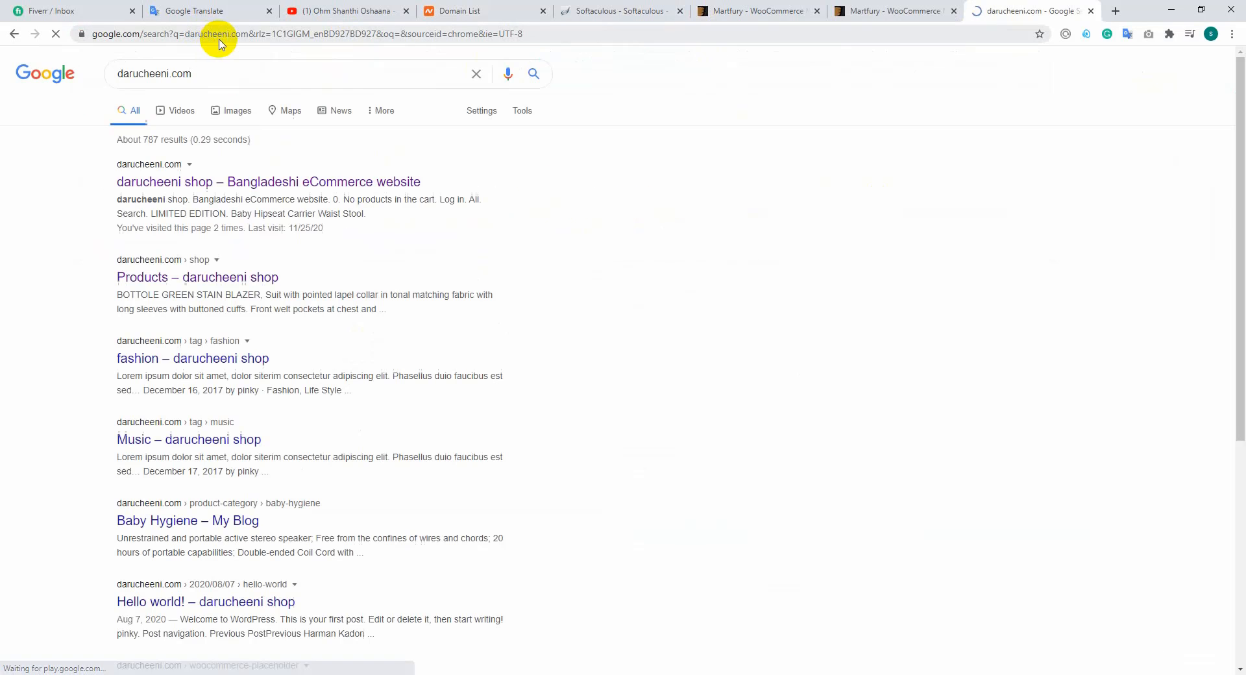
left_click(217, 74)
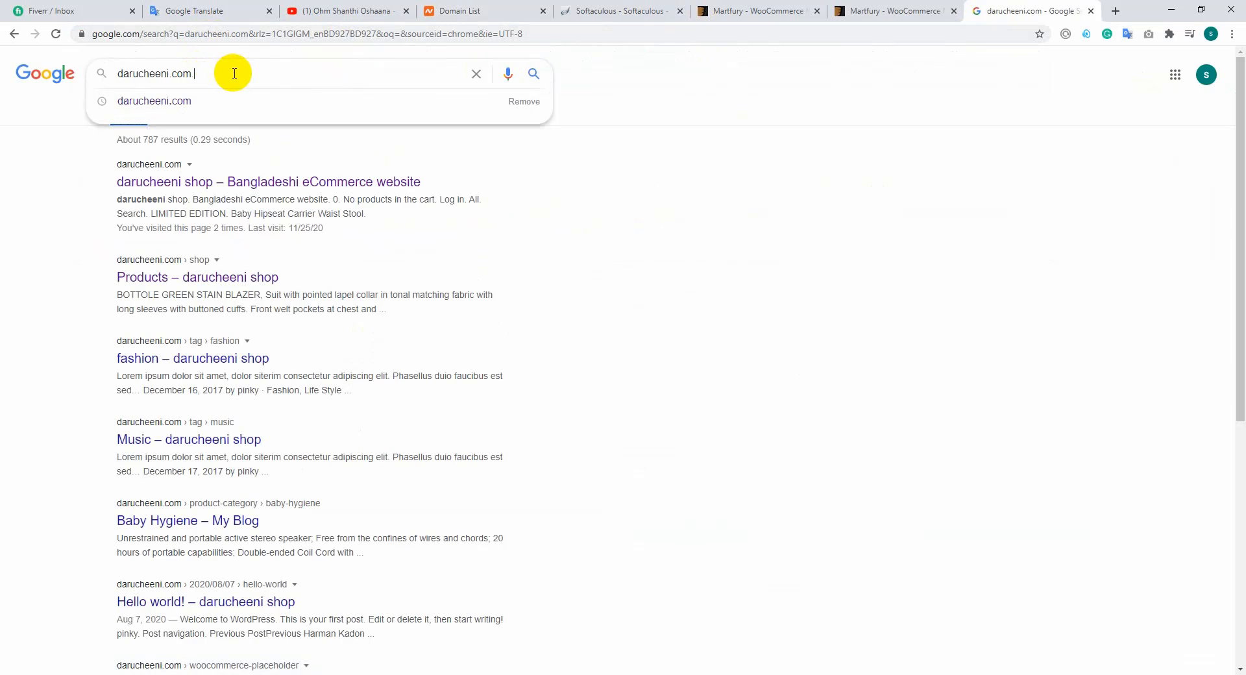
key("BackSpace")
type(".")
key("BackSpace")
type("/sis")
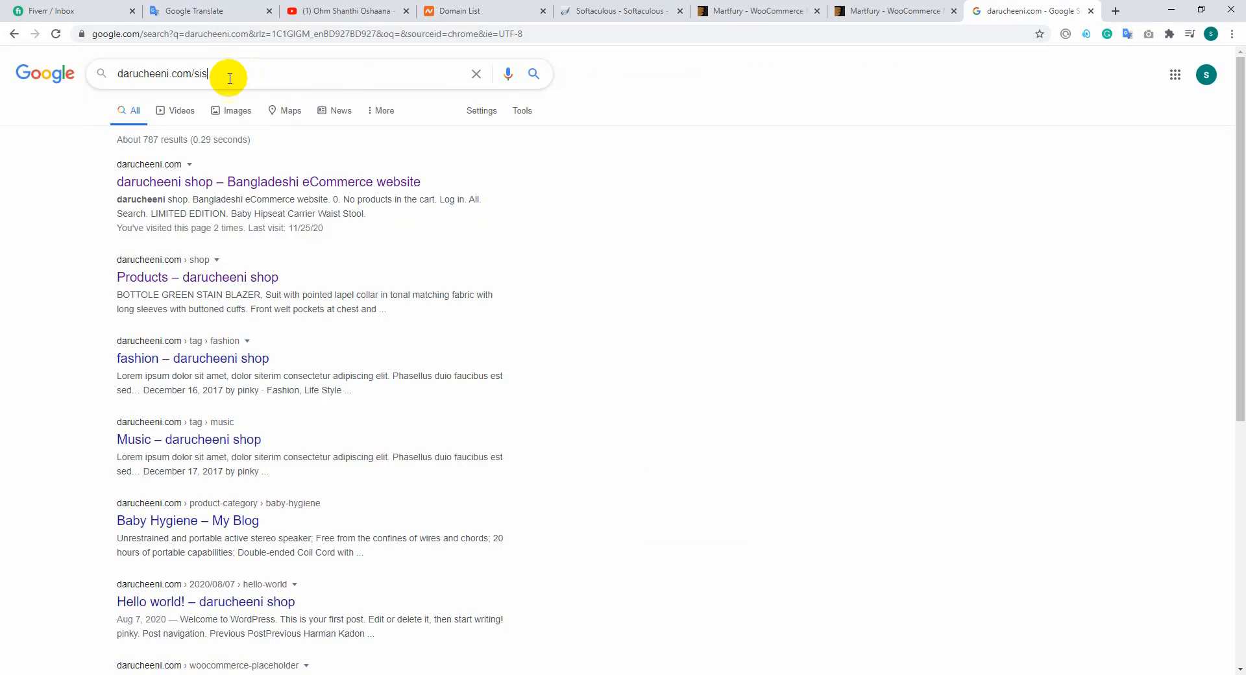
Step: Load darucheeni.com/sis directly as a web address and look over the page
right_click(228, 78)
left_click(266, 94)
left_click(240, 36)
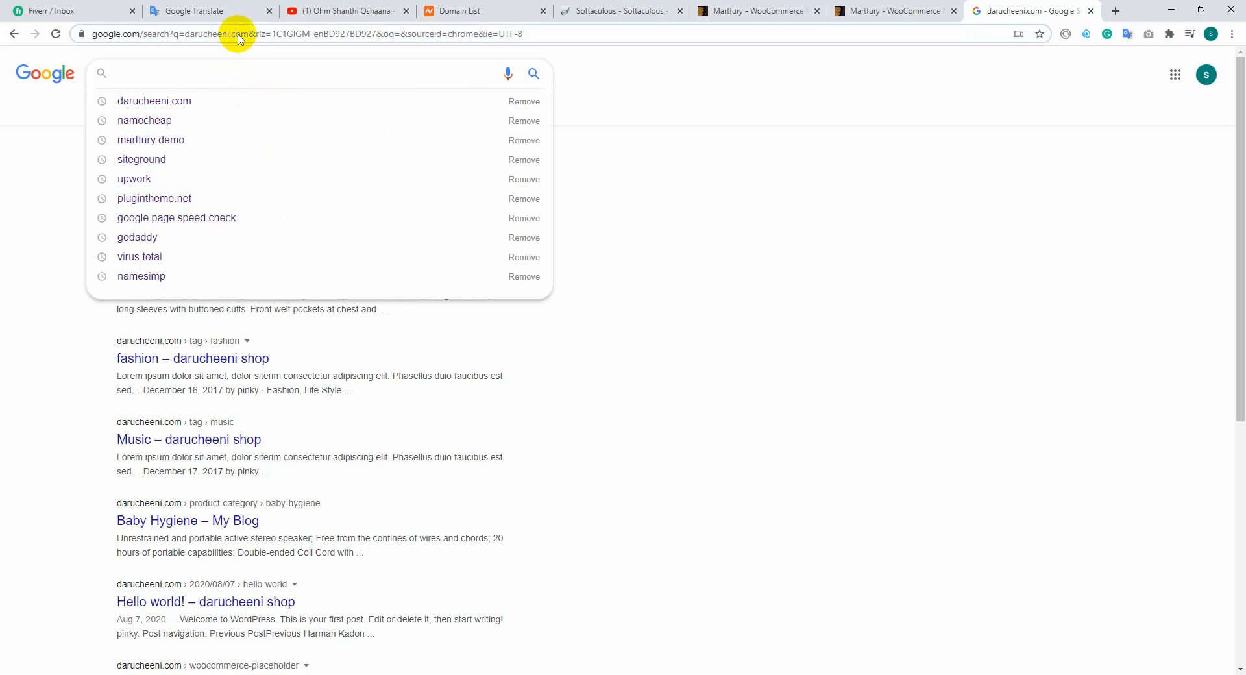
type("darucheeni.com/sis")
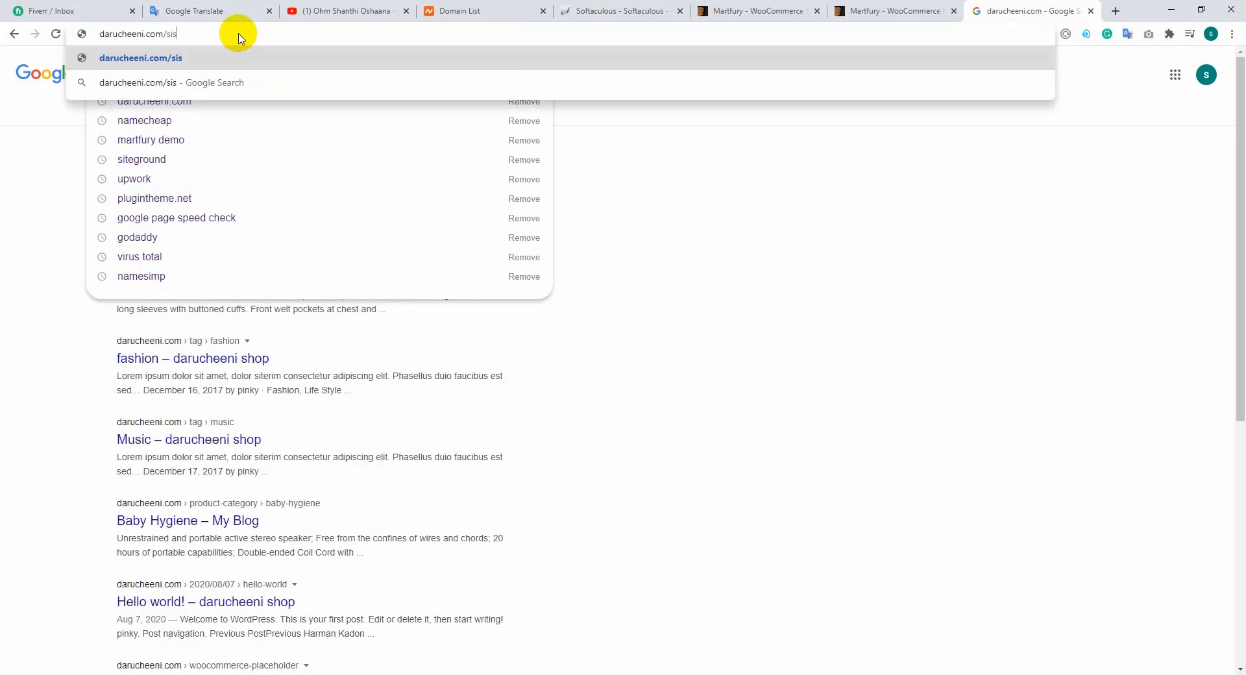
key("Return")
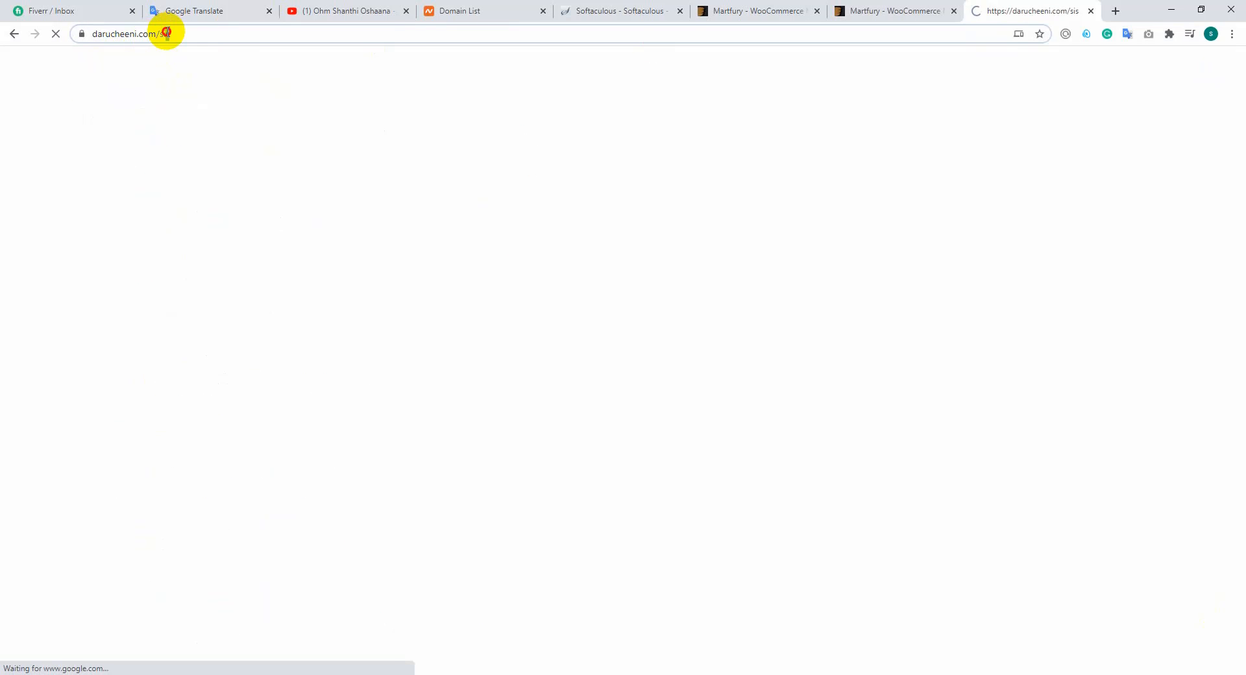
left_click_drag(168, 33, 163, 35)
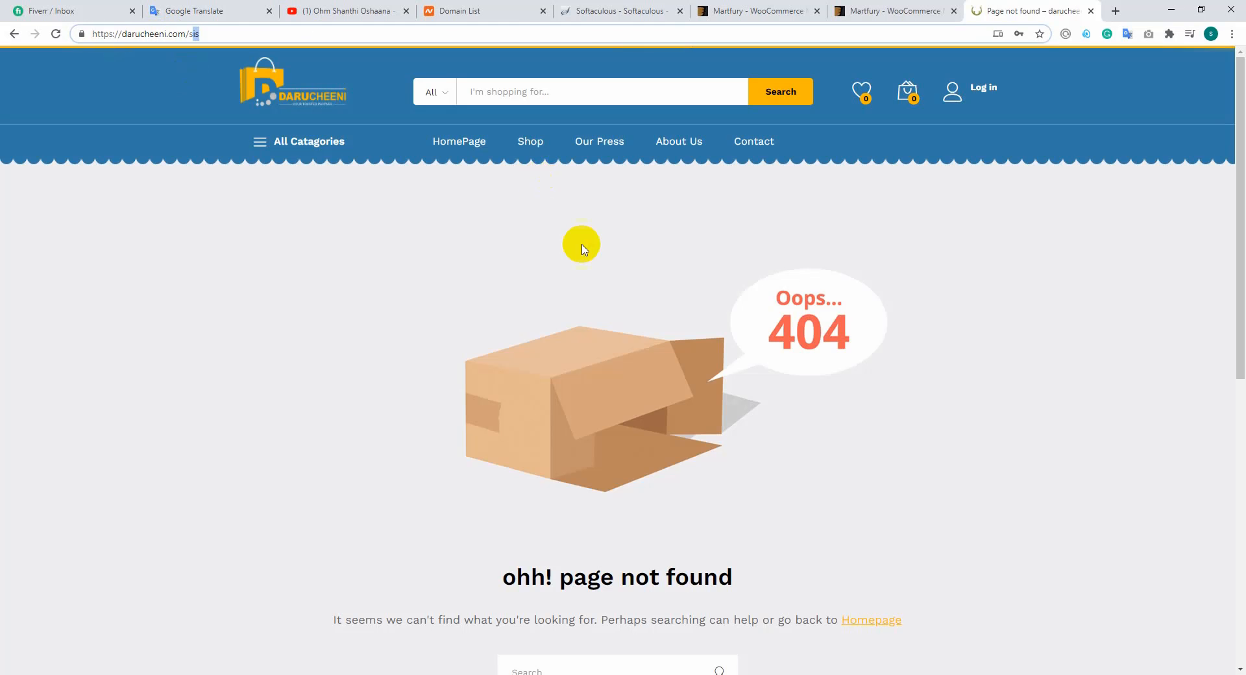
scroll(528, 255, "down", 4)
scroll(278, 306, "up", 4)
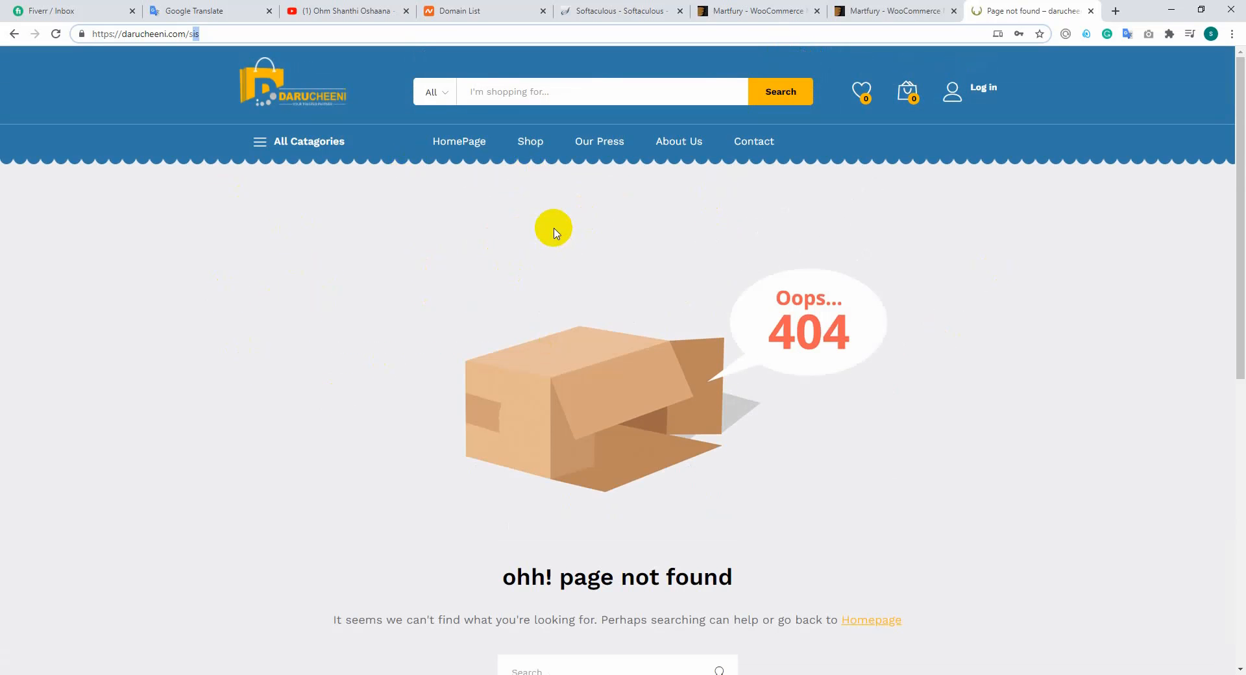
scroll(416, 195, "down", 3)
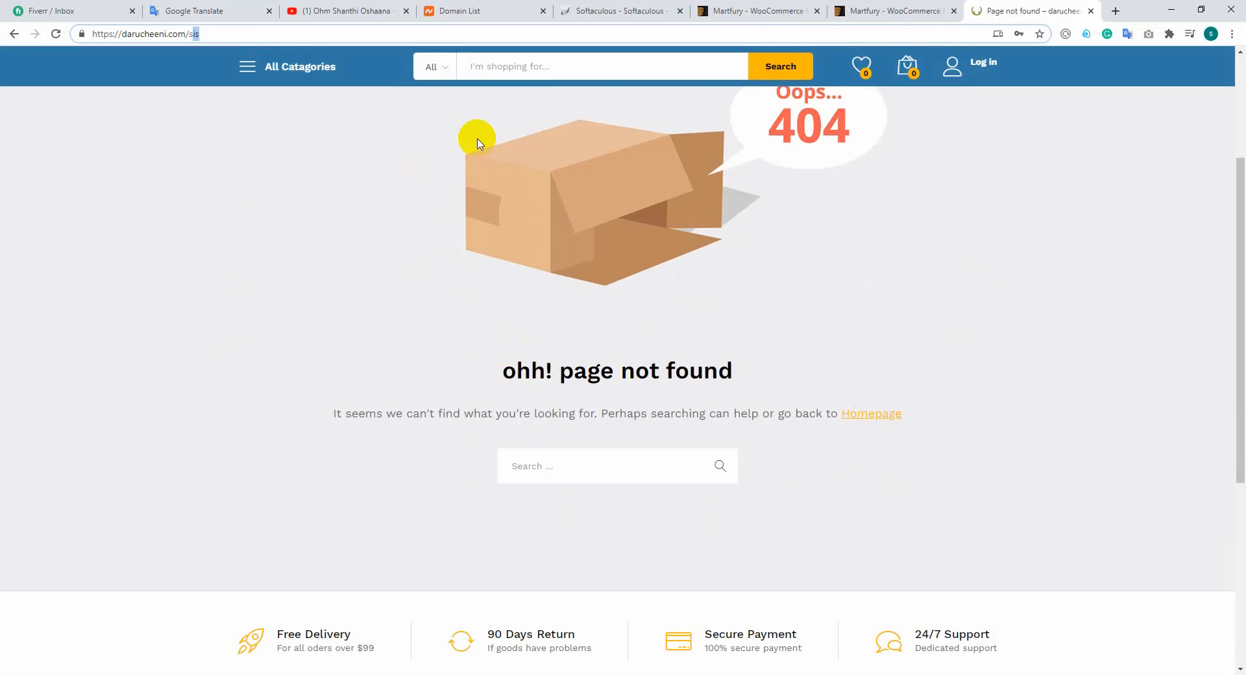
scroll(473, 139, "up", 3)
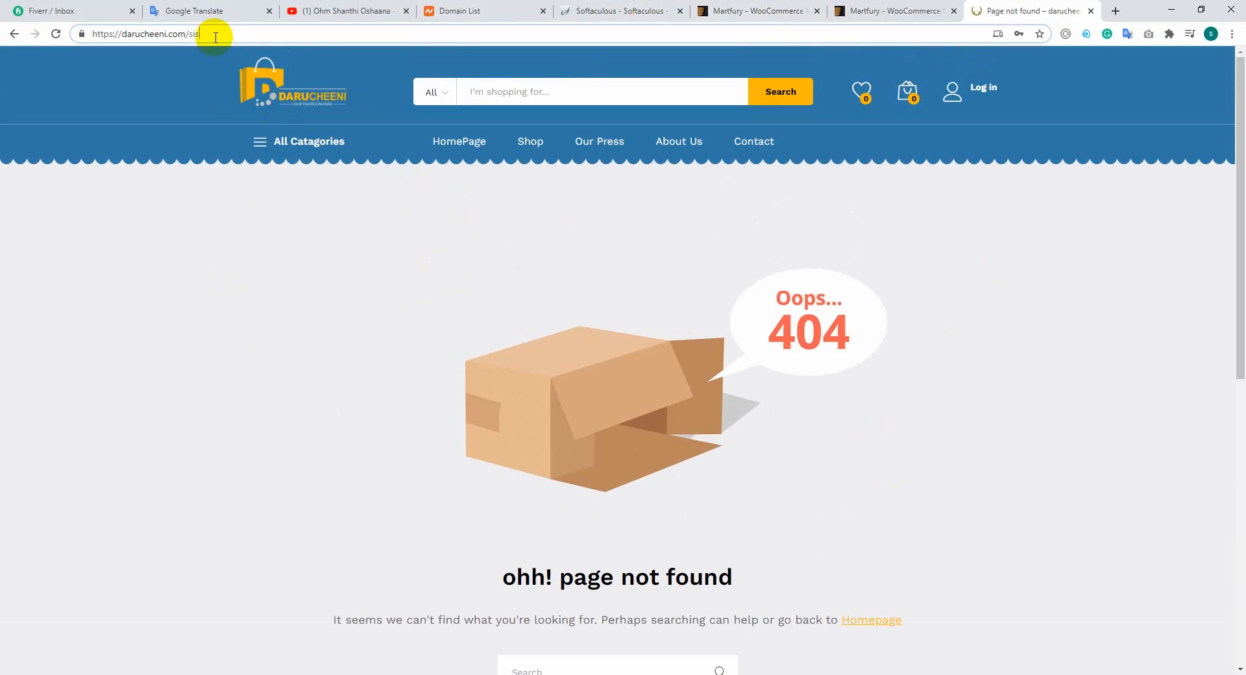
Step: Return to the Softaculous WordPress installation form and show its Site Settings
left_click(784, 5)
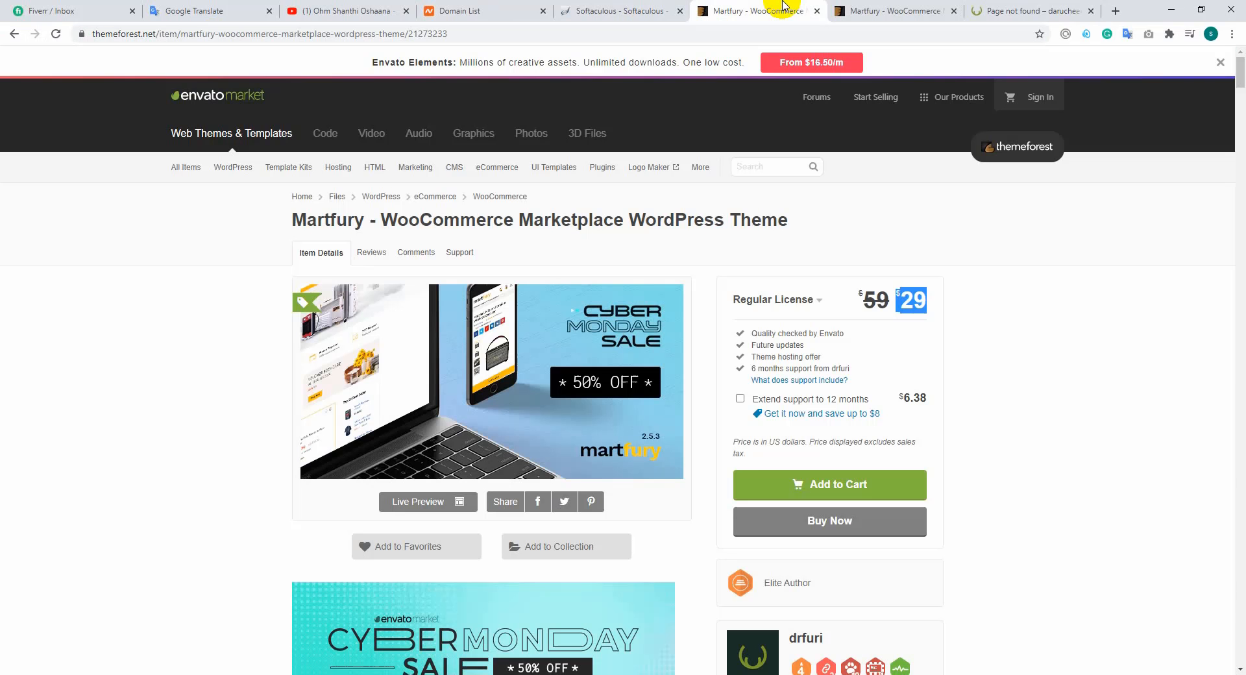
left_click(472, 5)
left_click(575, 6)
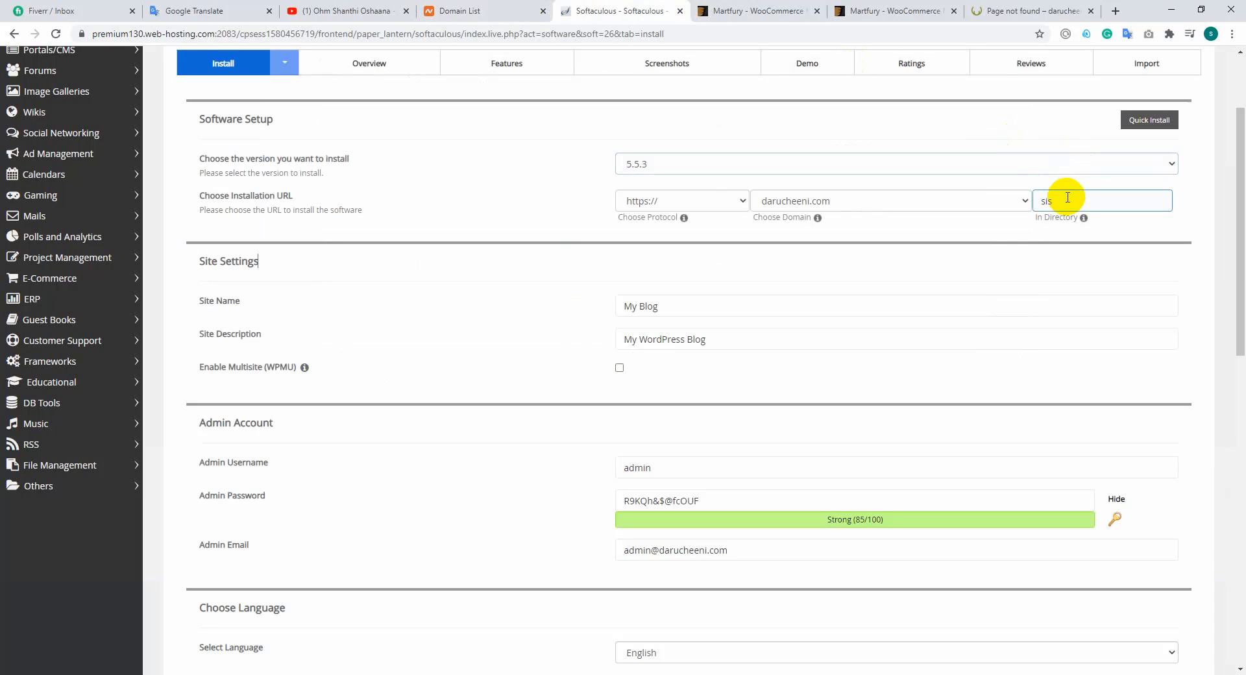
scroll(720, 352, "down", 2)
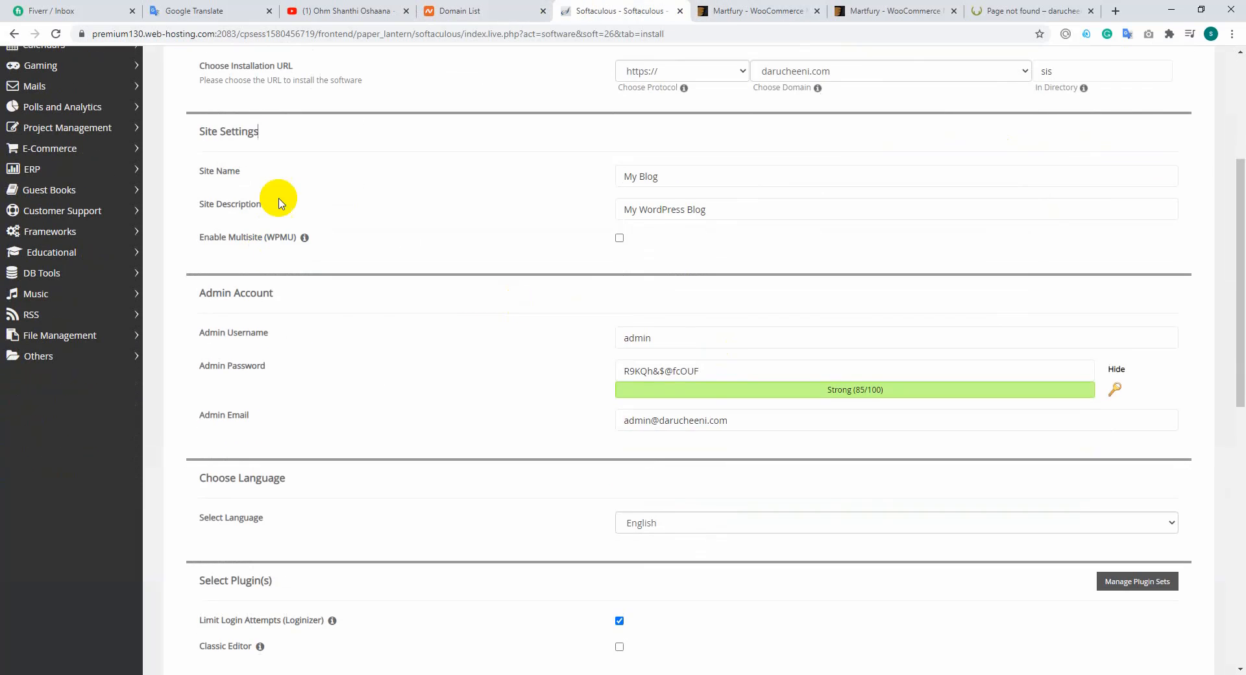
Step: Replace the Site Name with darucheeni, copied from the address of the open shop page
left_click(693, 171)
triple_click(693, 171)
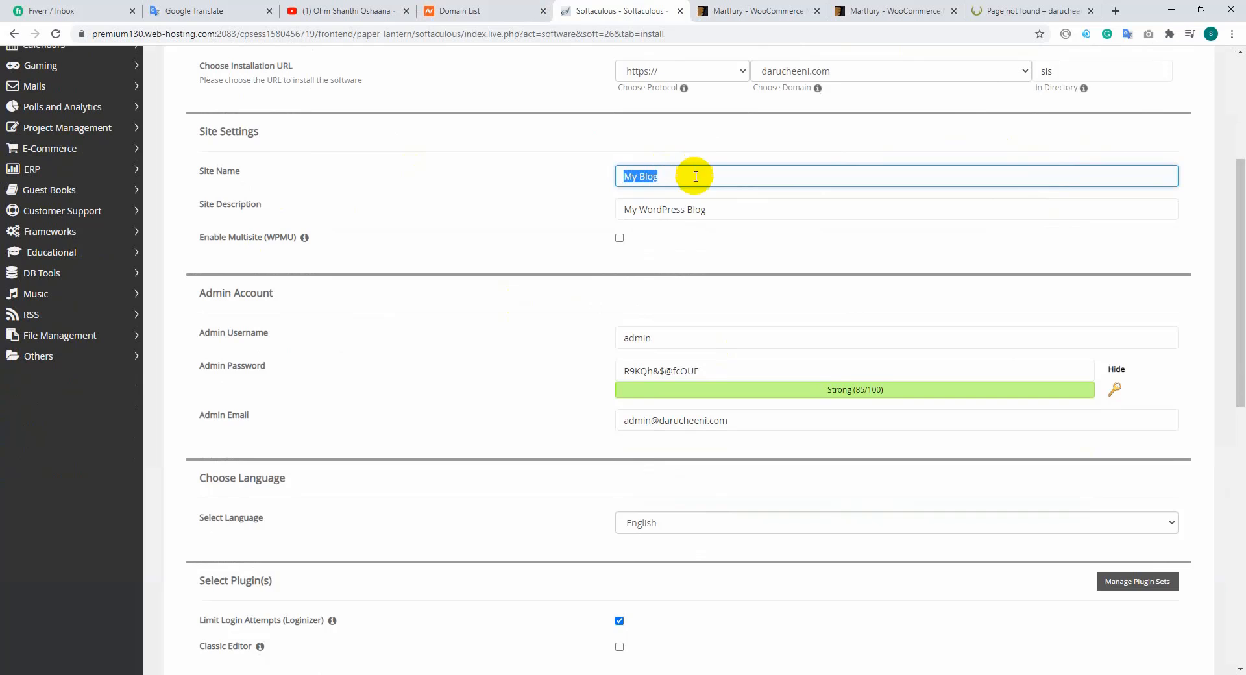
scroll(701, 174, "up", 1)
left_click(993, 7)
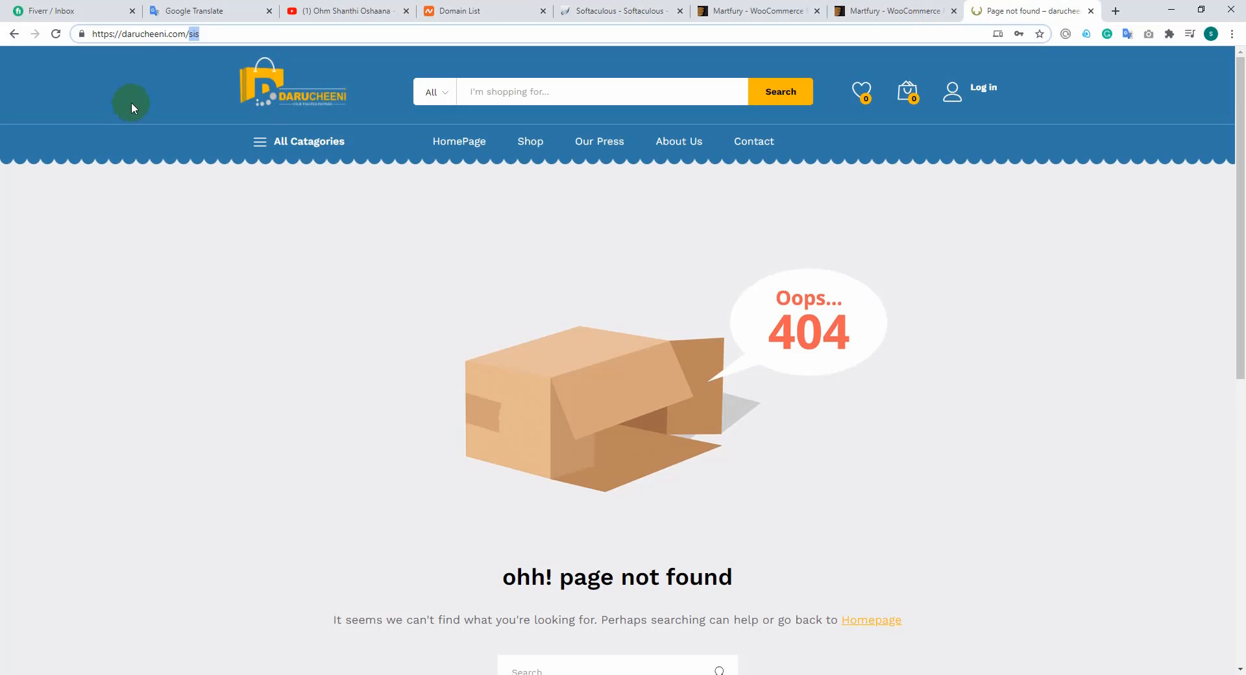
double_click(152, 33)
right_click(154, 33)
left_click(185, 103)
left_click(758, 7)
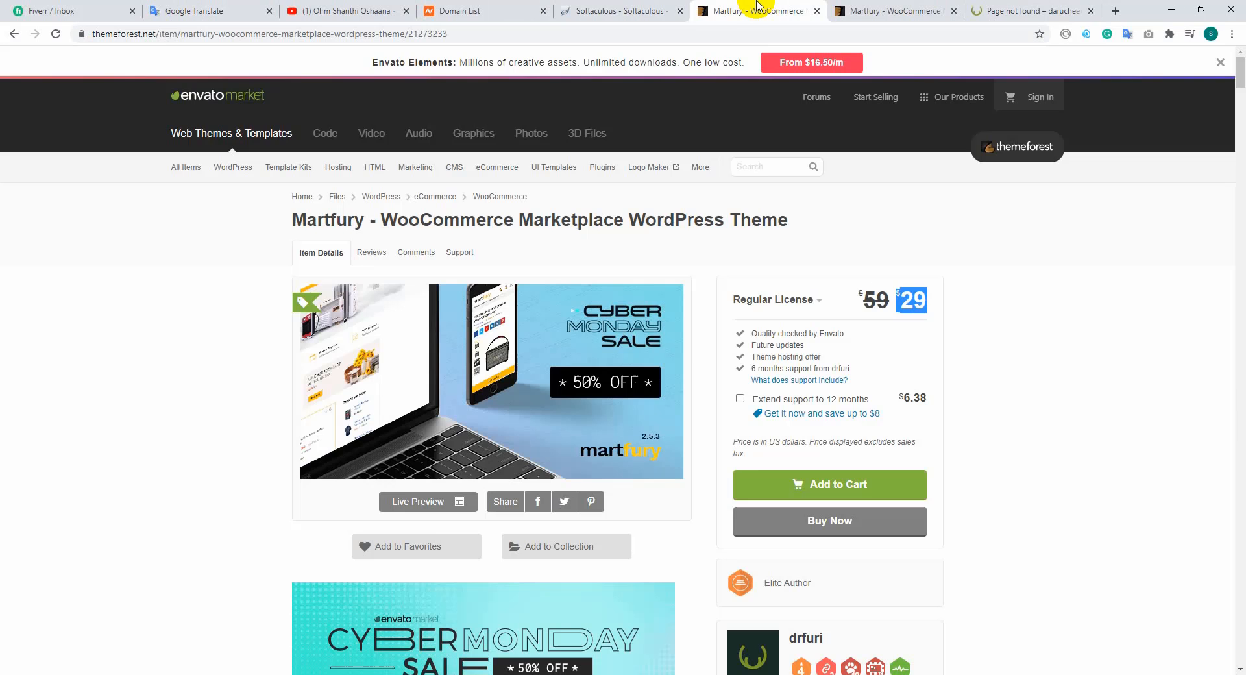
left_click(607, 11)
right_click(685, 241)
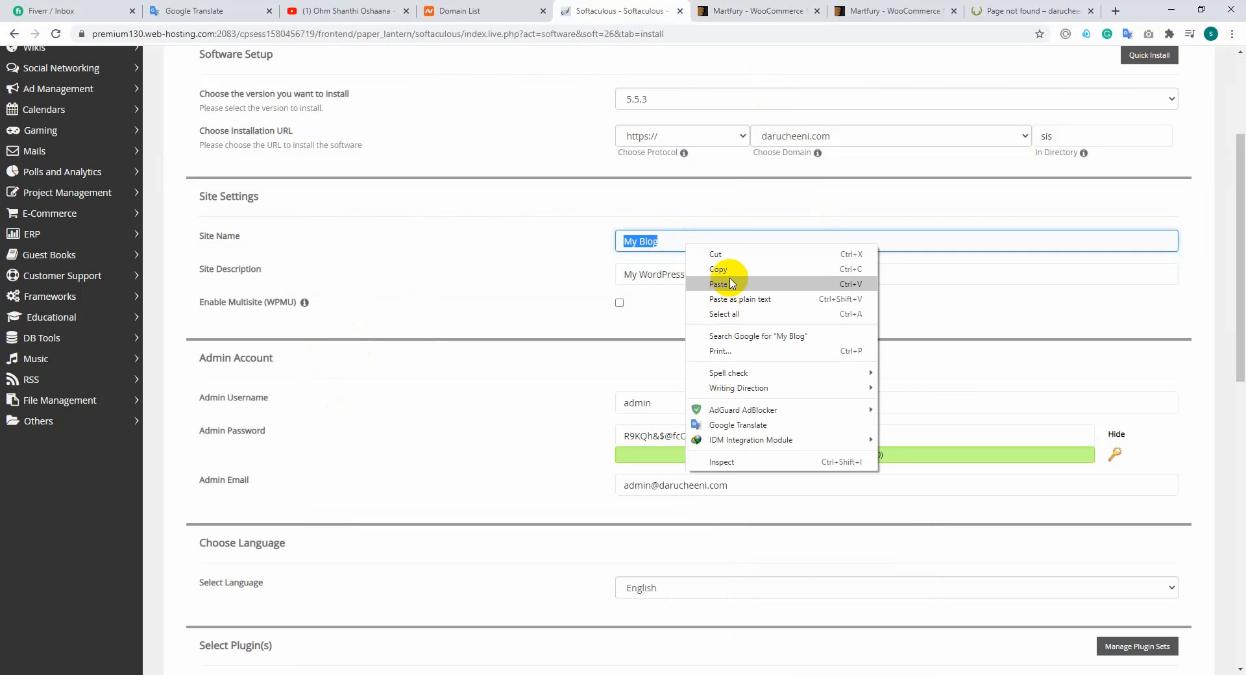
left_click(732, 284)
Step: Mask the admin password, generate a random one and go to the theme selection and install section
scroll(649, 364, "down", 2)
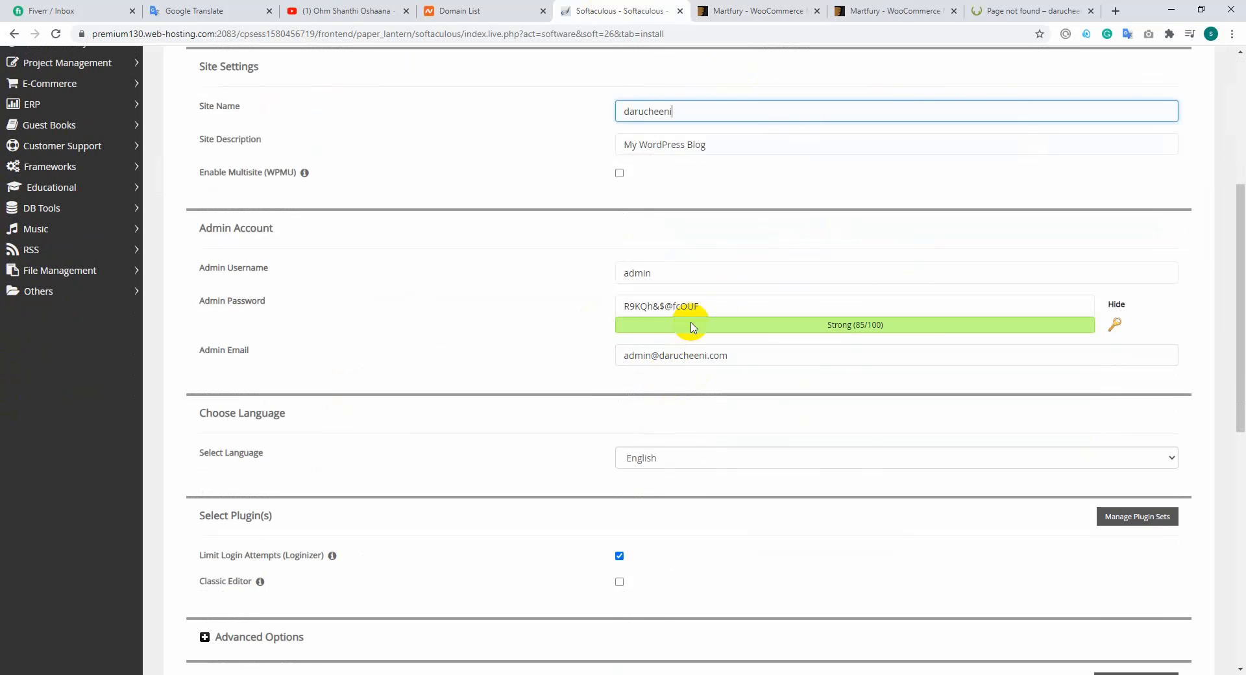
left_click_drag(707, 307, 648, 306)
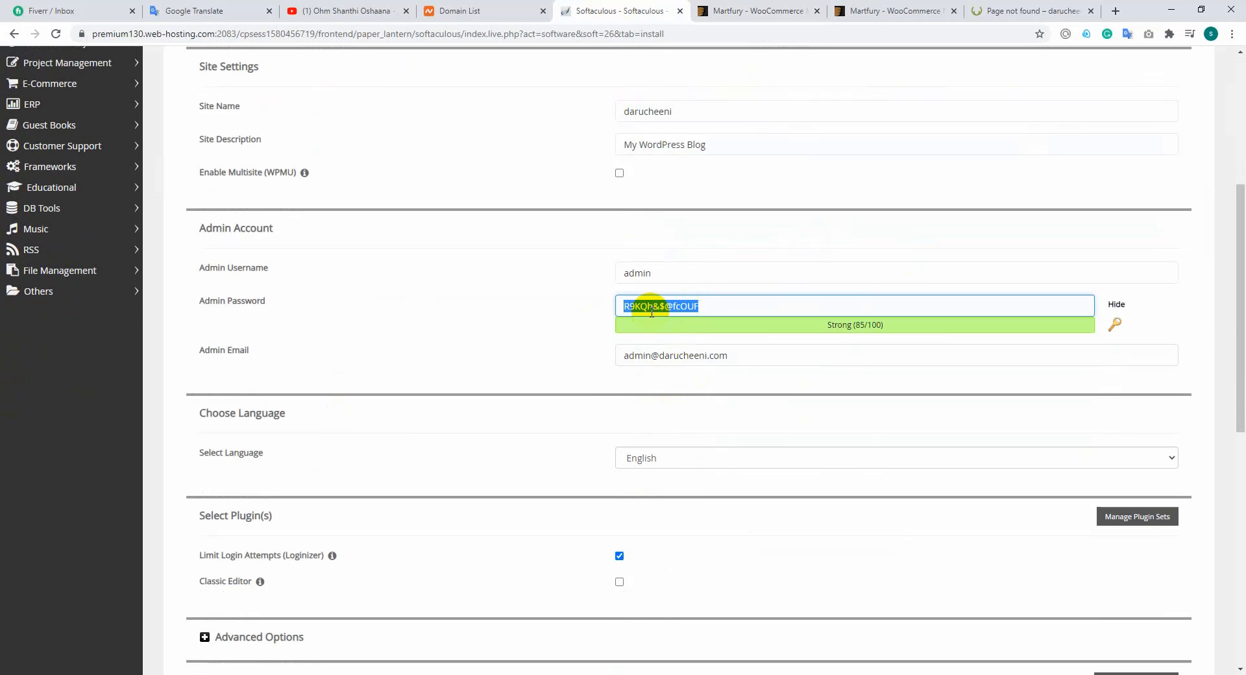
left_click(1118, 304)
double_click(746, 311)
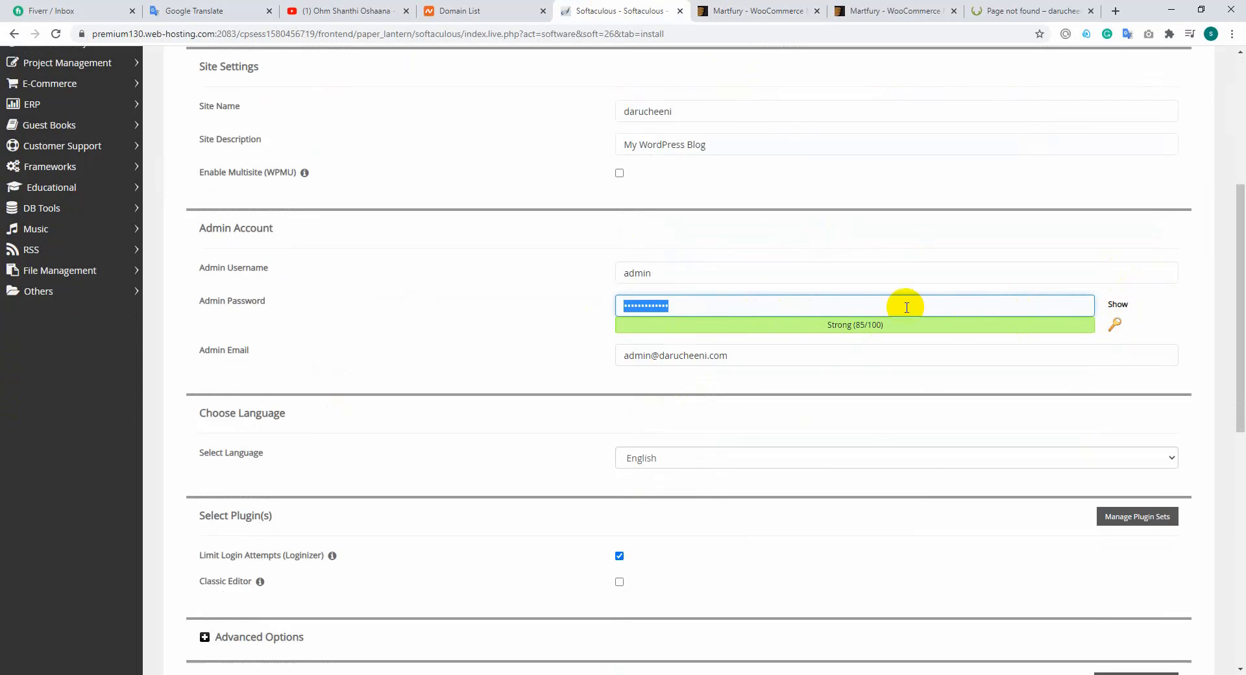
left_click(1116, 328)
scroll(721, 300, "down", 9)
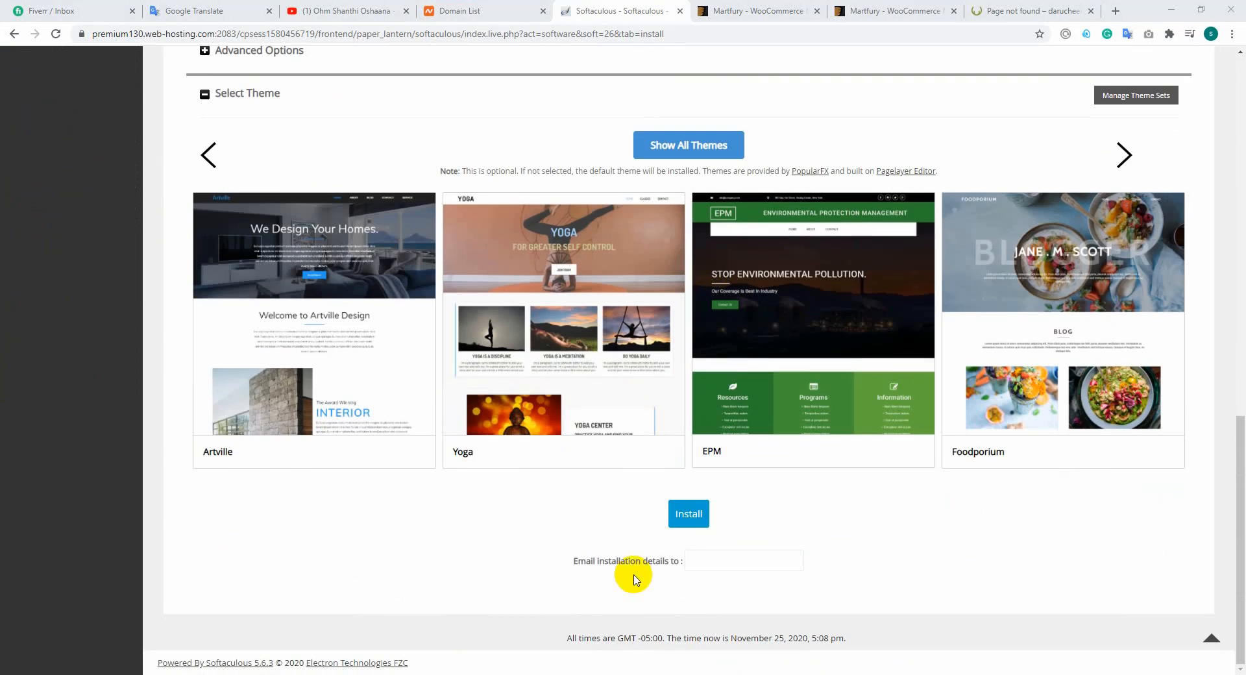
Step: Review the installation form's admin account, language, plugin and theme sections down to the field for emailing the installation details
left_click(628, 600)
left_click(696, 560)
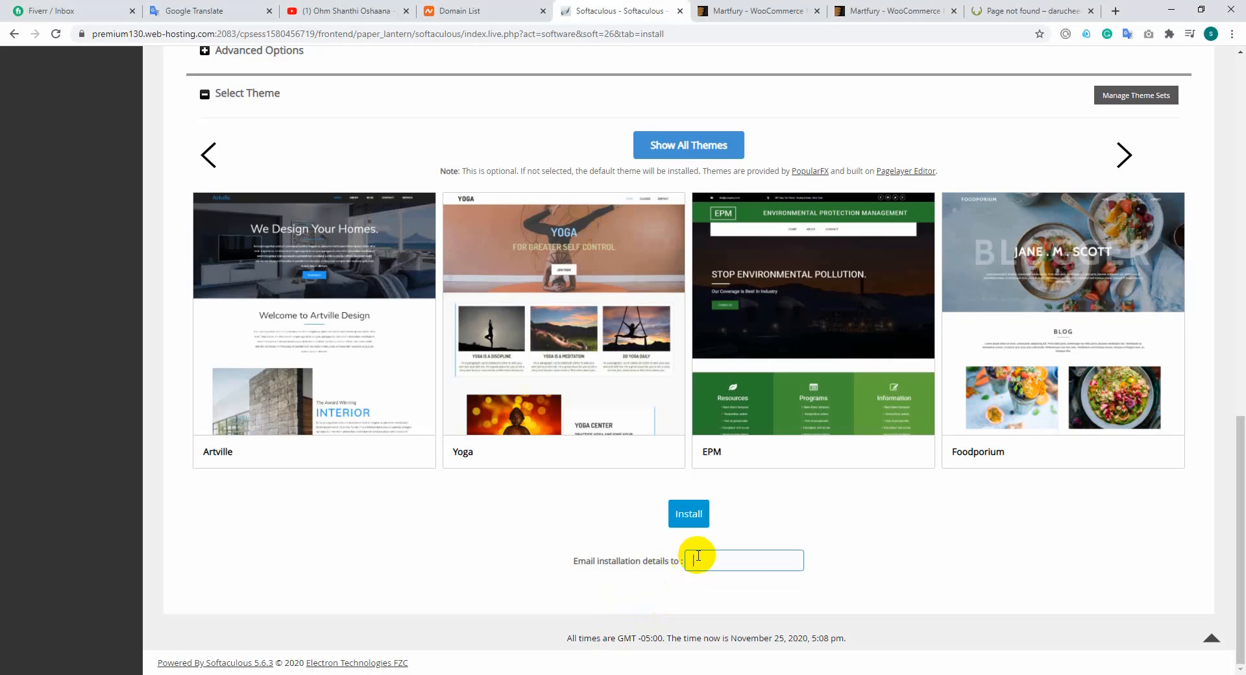
scroll(384, 287, "up", 7)
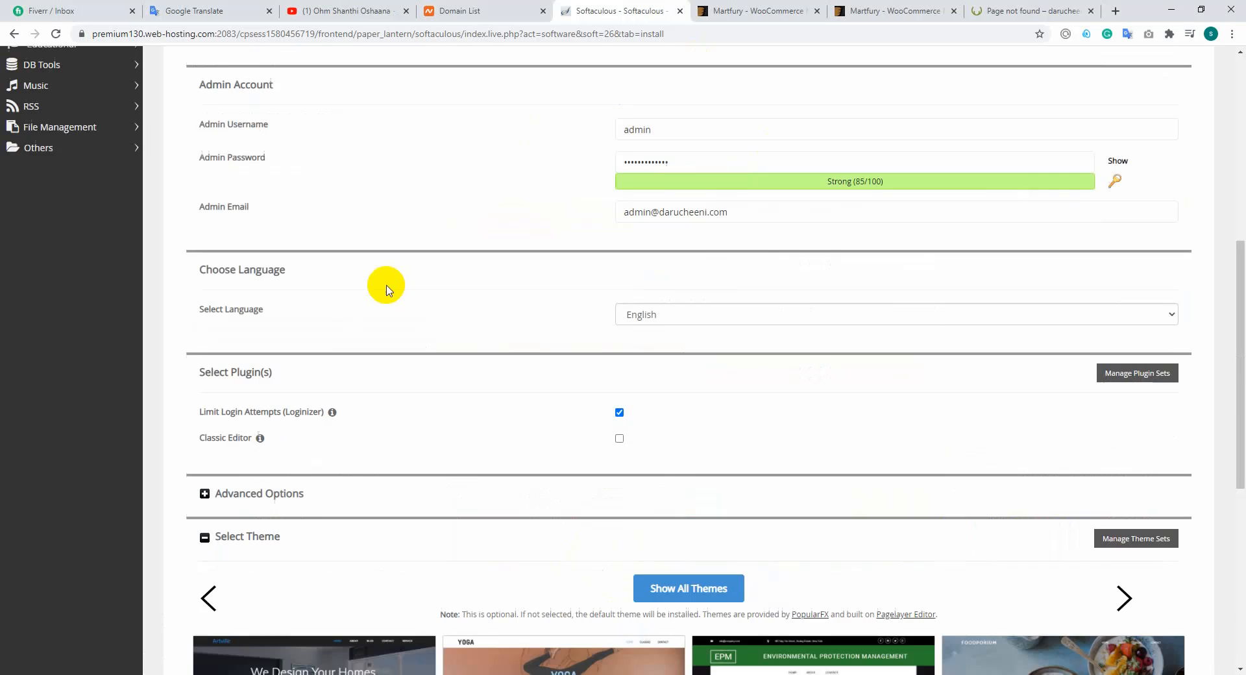
scroll(604, 267, "down", 3)
scroll(601, 268, "down", 4)
scroll(534, 356, "up", 7)
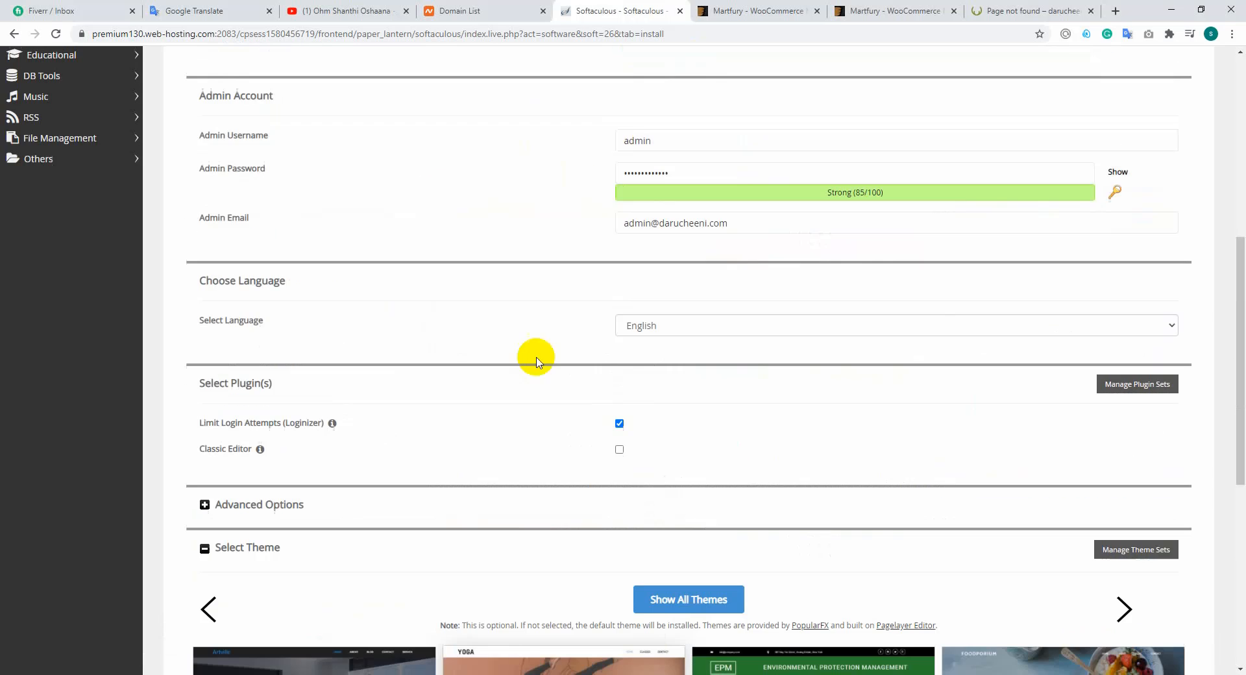
scroll(337, 353, "down", 1)
scroll(339, 352, "down", 1)
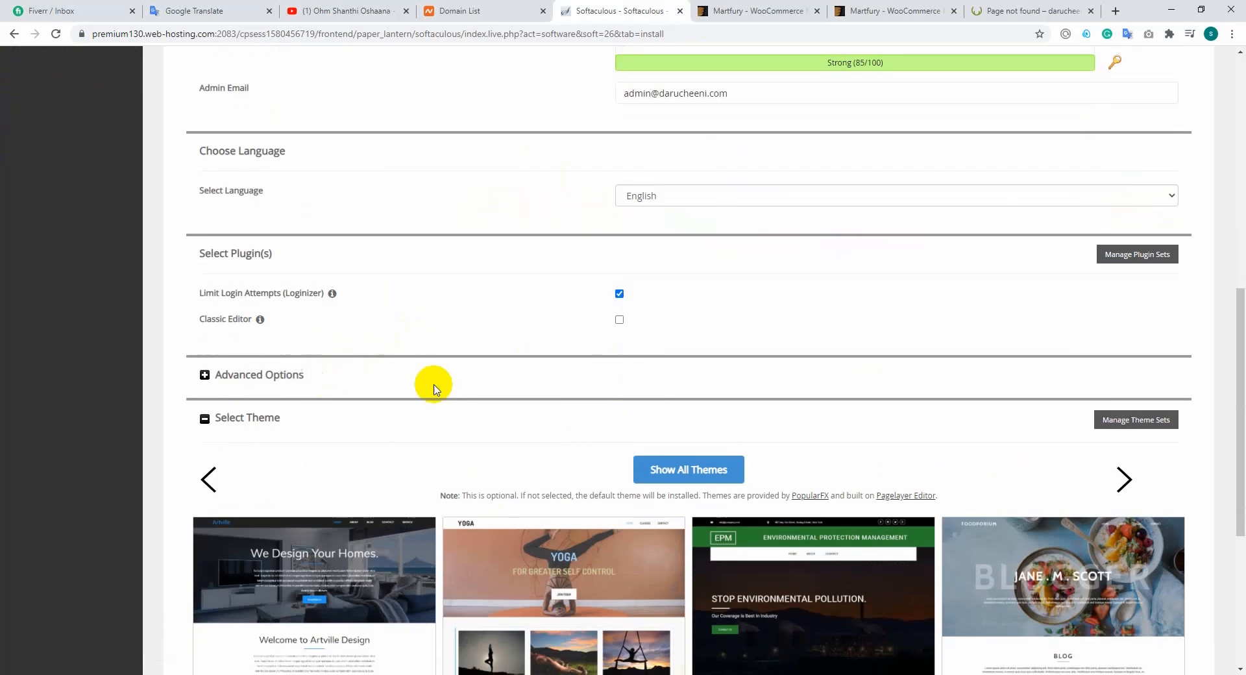
Step: Expand the Advanced Options and set the Database Name to wpsis702
left_click(206, 376)
scroll(348, 376, "down", 2)
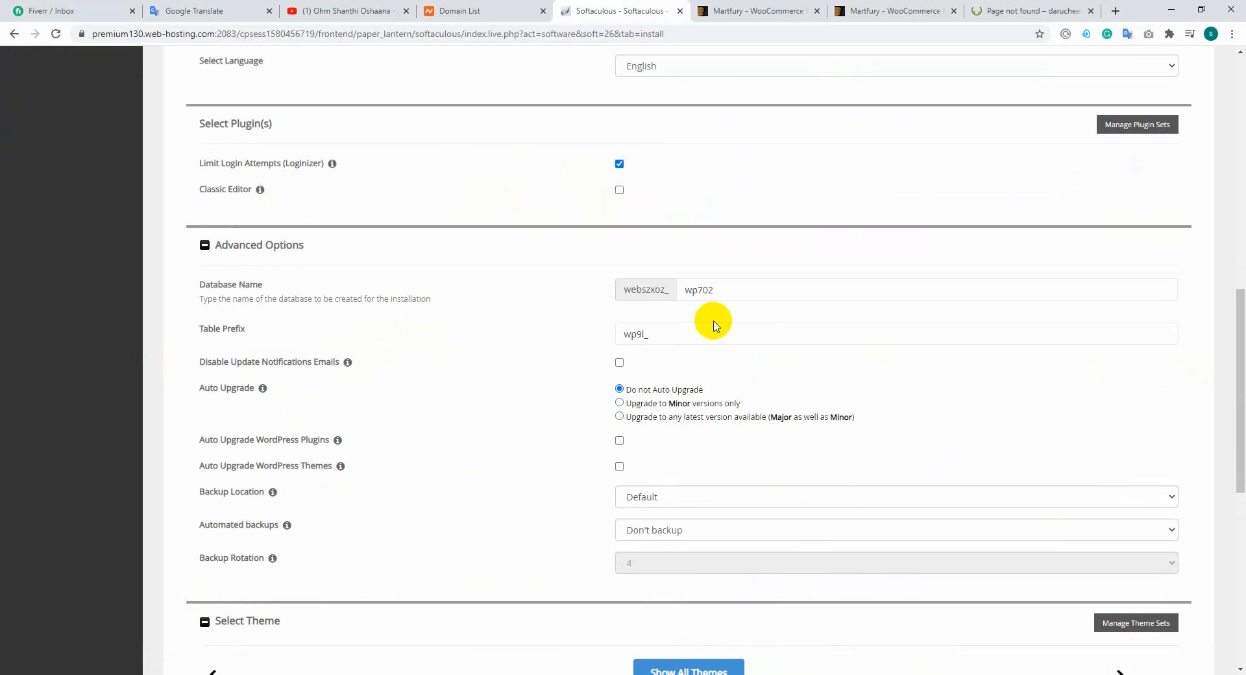
left_click(697, 290)
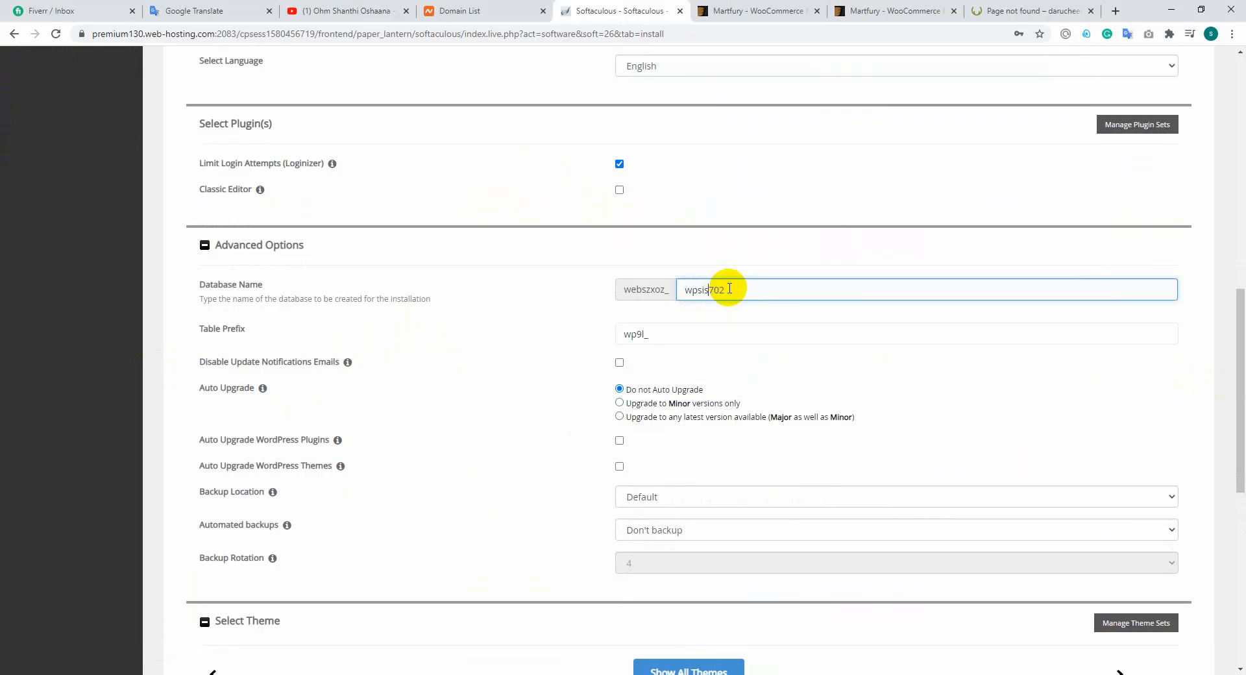
Step: Review the advanced options, theme choices, admin account details and the field for emailing the installation details
scroll(709, 333, "down", 5)
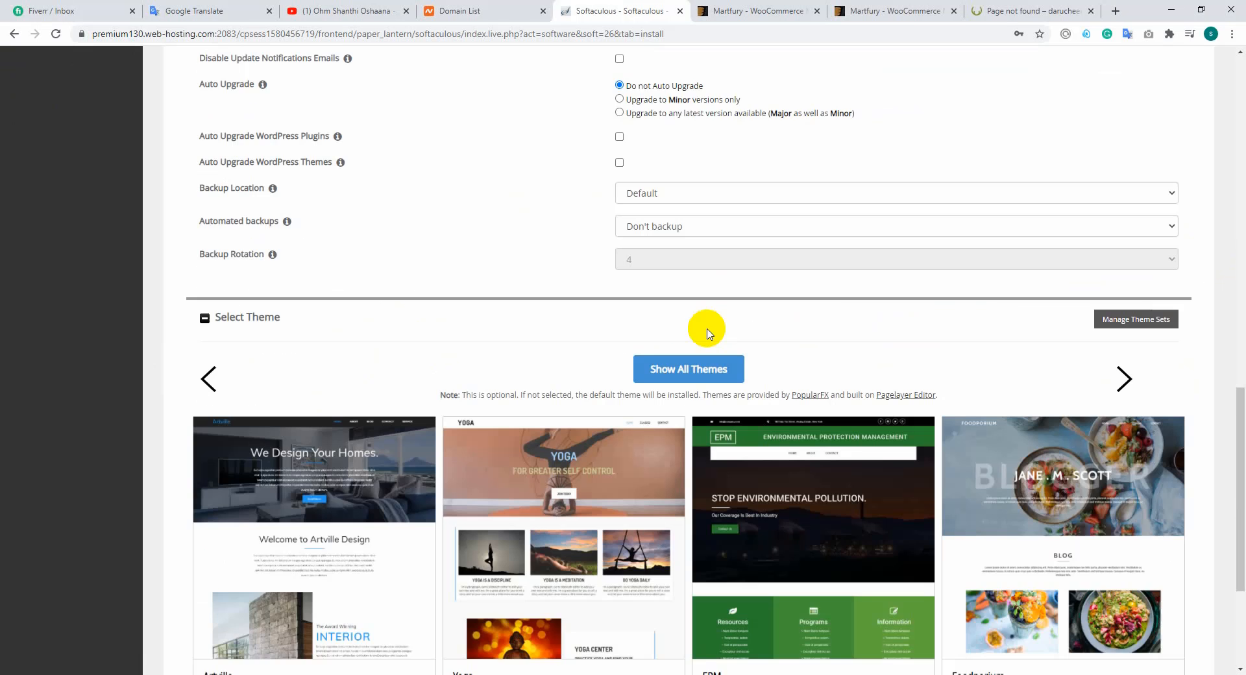
scroll(707, 332, "down", 4)
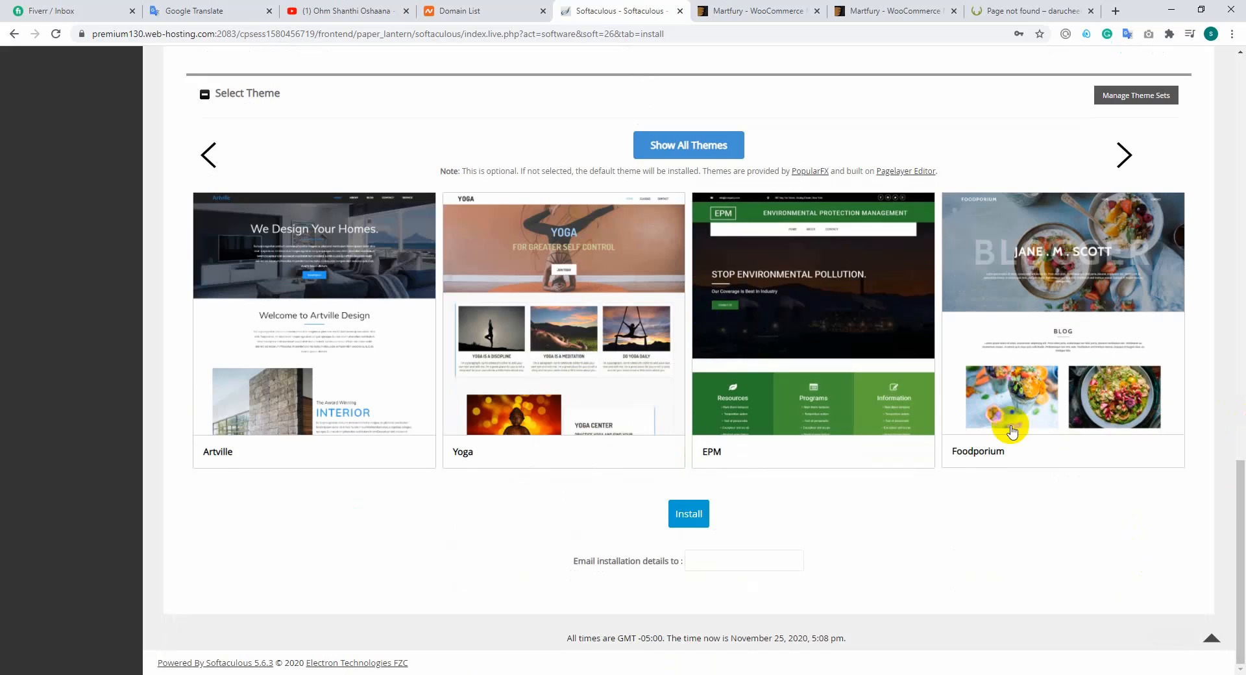
scroll(474, 231, "up", 7)
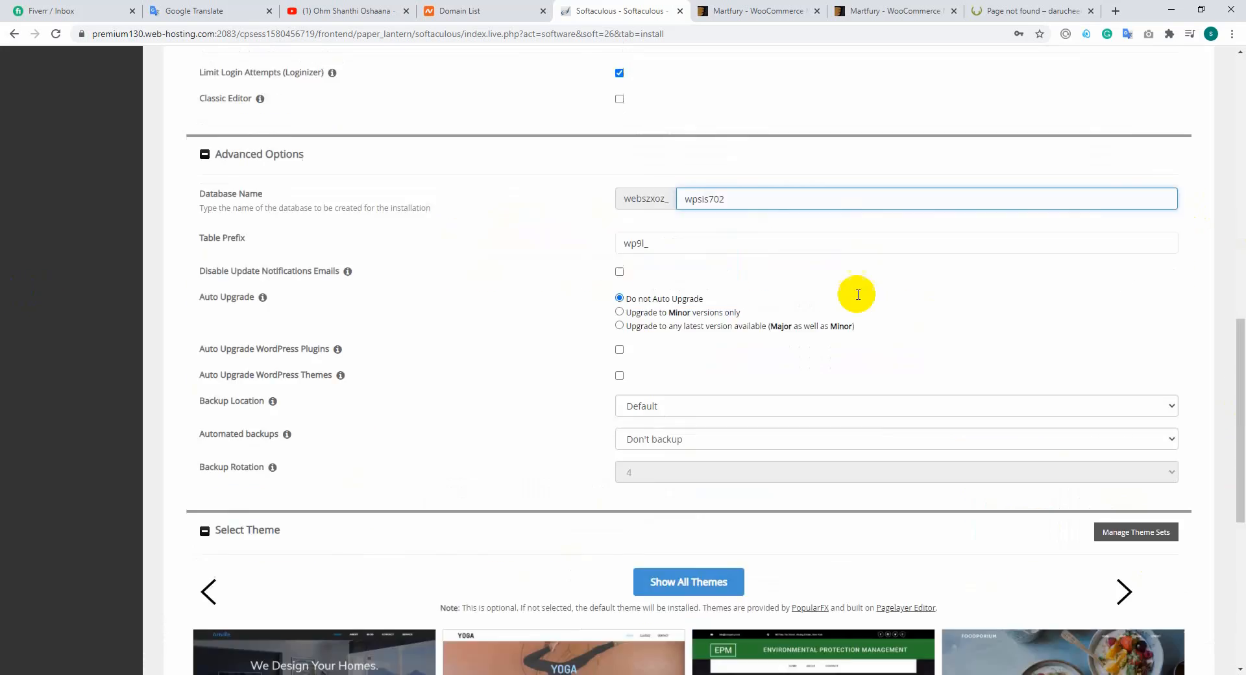
scroll(731, 285, "up", 7)
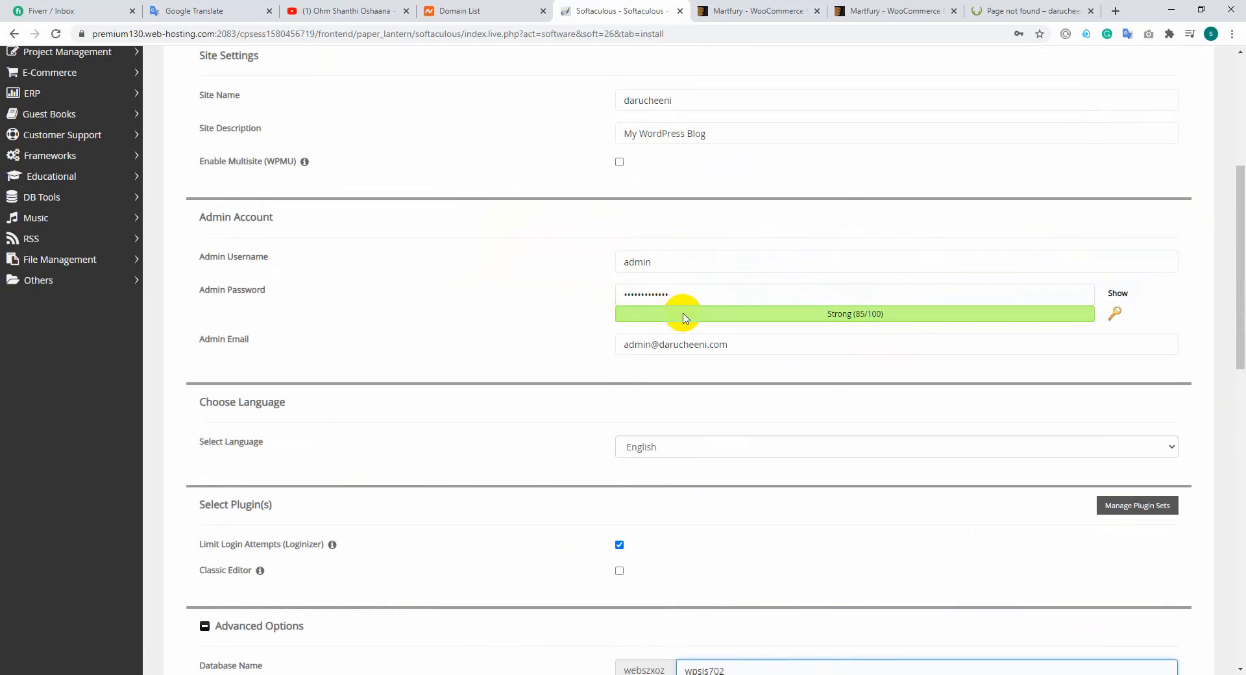
left_click(681, 344)
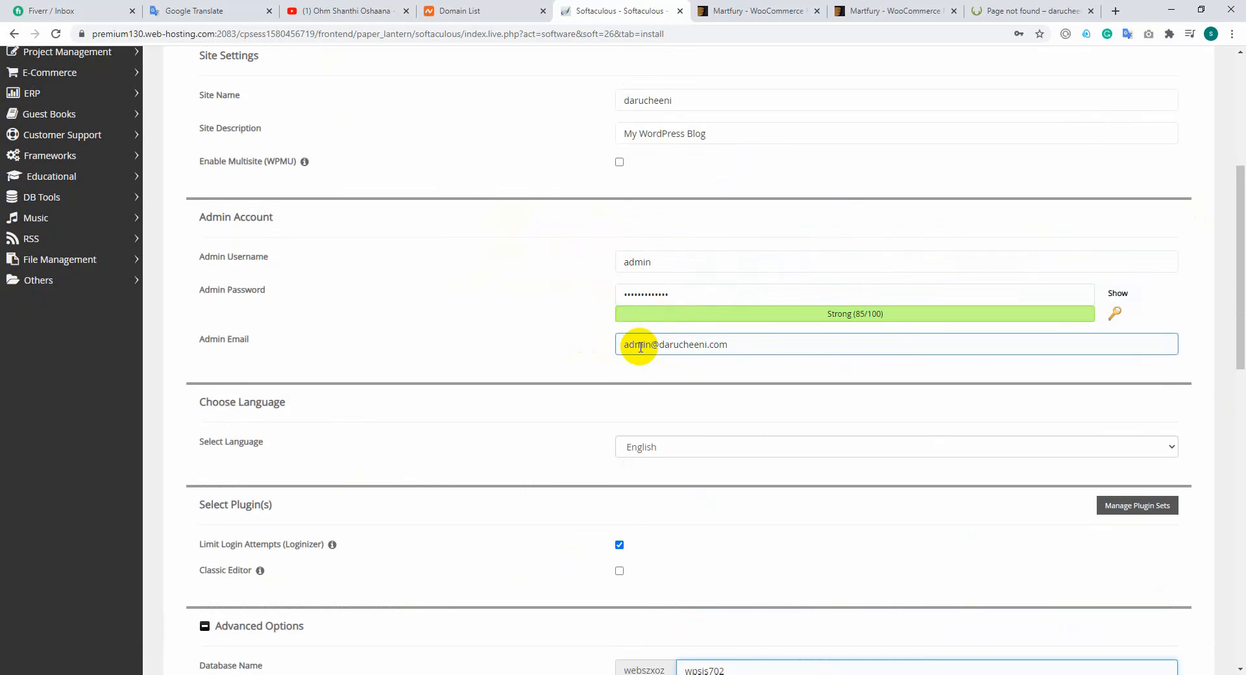
scroll(688, 354, "down", 14)
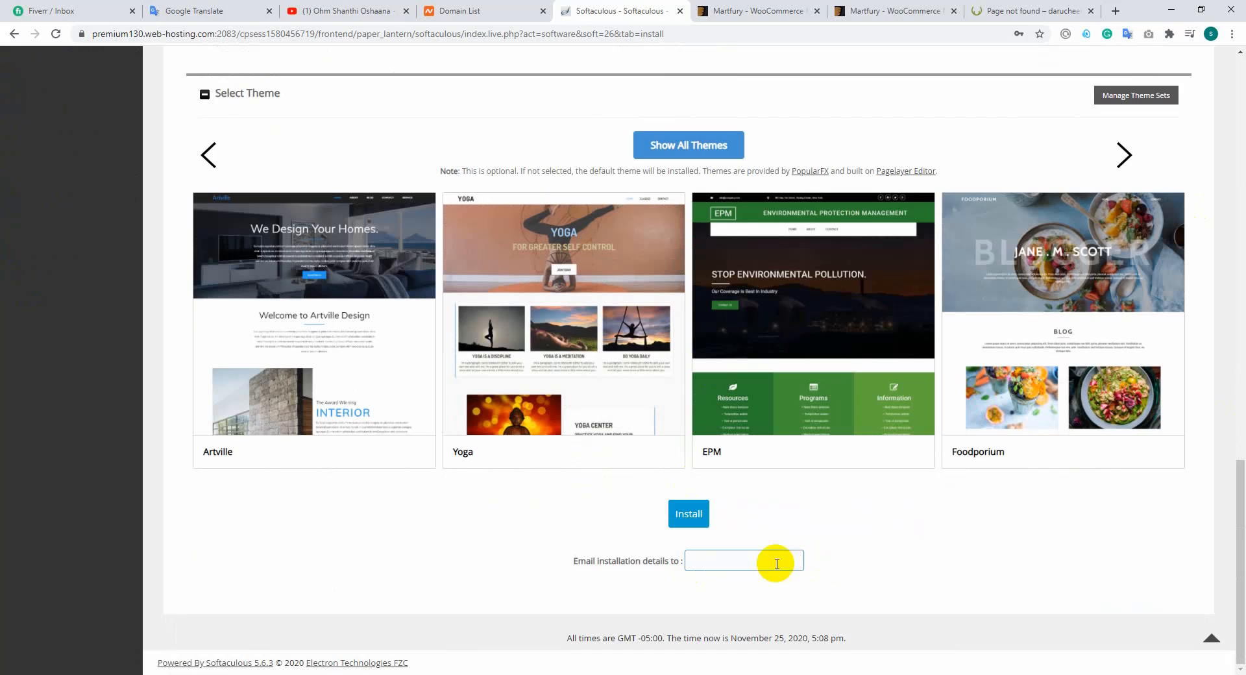
left_click(728, 556)
scroll(363, 386, "up", 7)
scroll(760, 465, "down", 7)
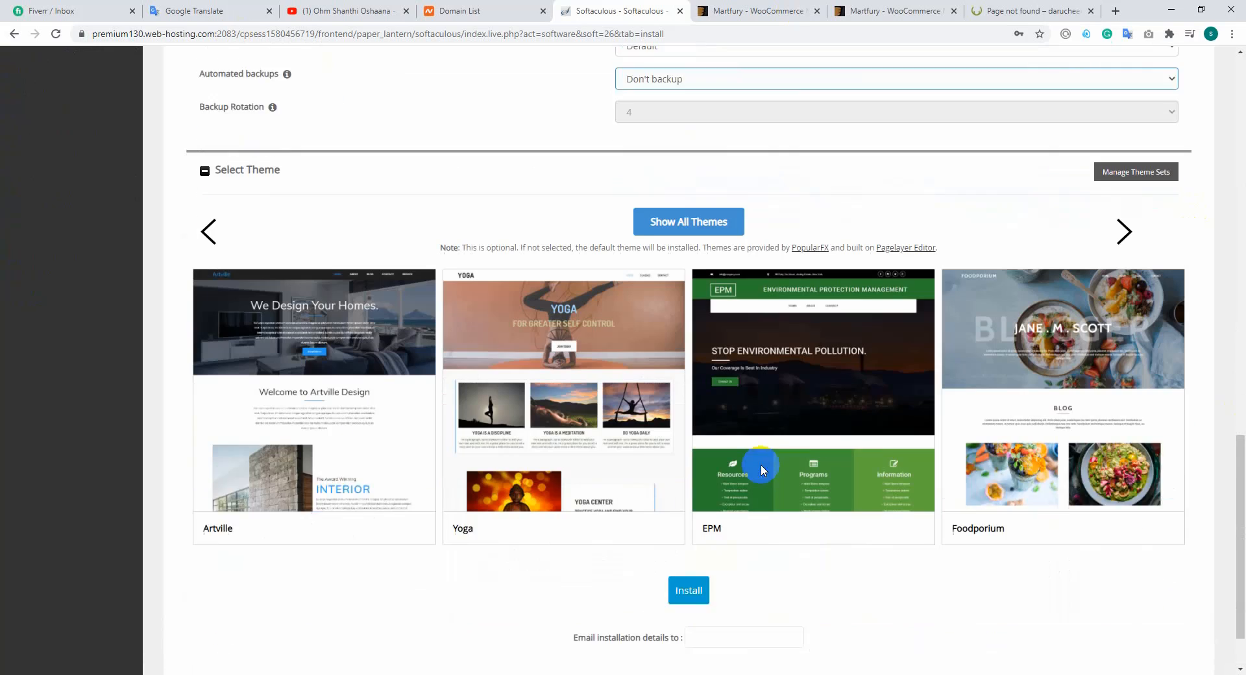
Step: Try to install WordPress with the current form settings and decline to save the password in the browser
left_click(690, 512)
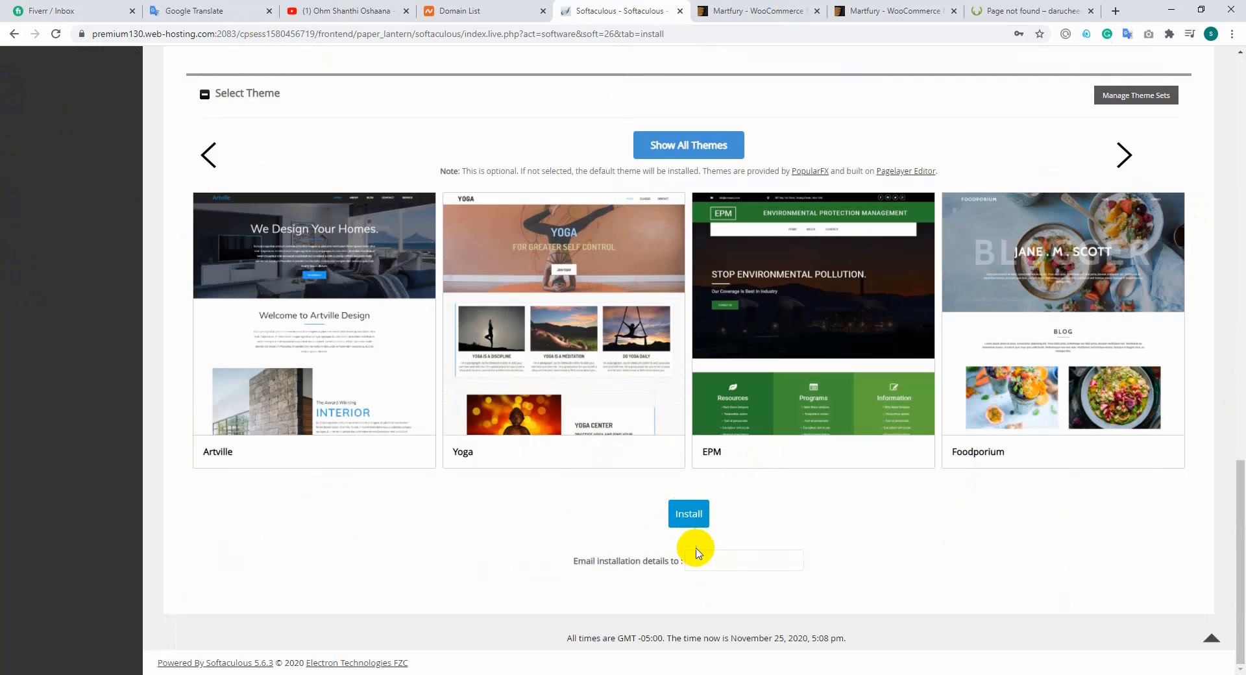
scroll(720, 500, "up", 7)
scroll(698, 487, "down", 12)
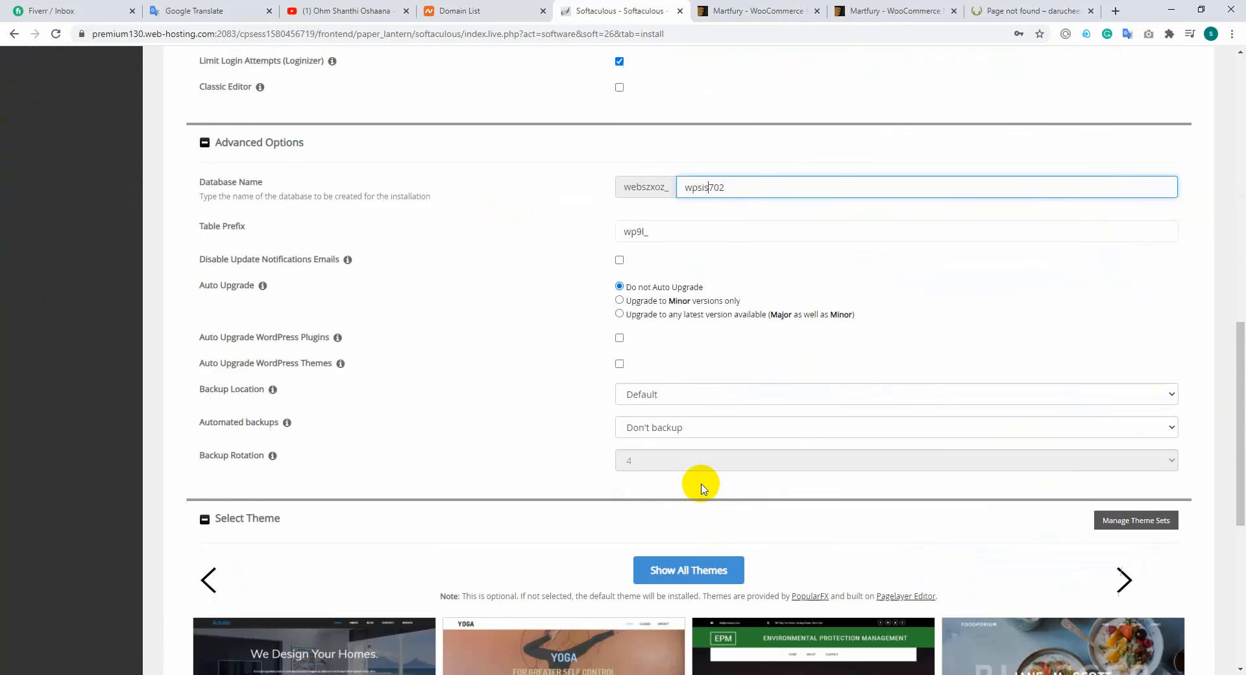
scroll(701, 483, "down", 1)
left_click(688, 513)
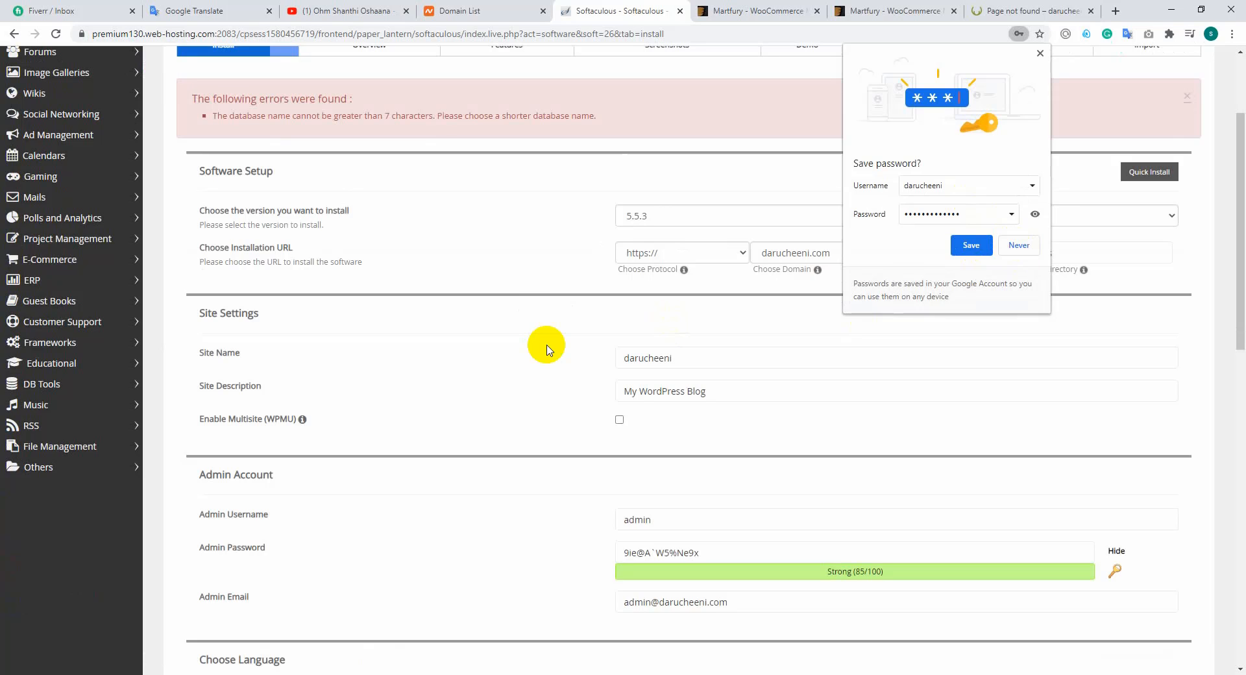
scroll(547, 350, "up", 2)
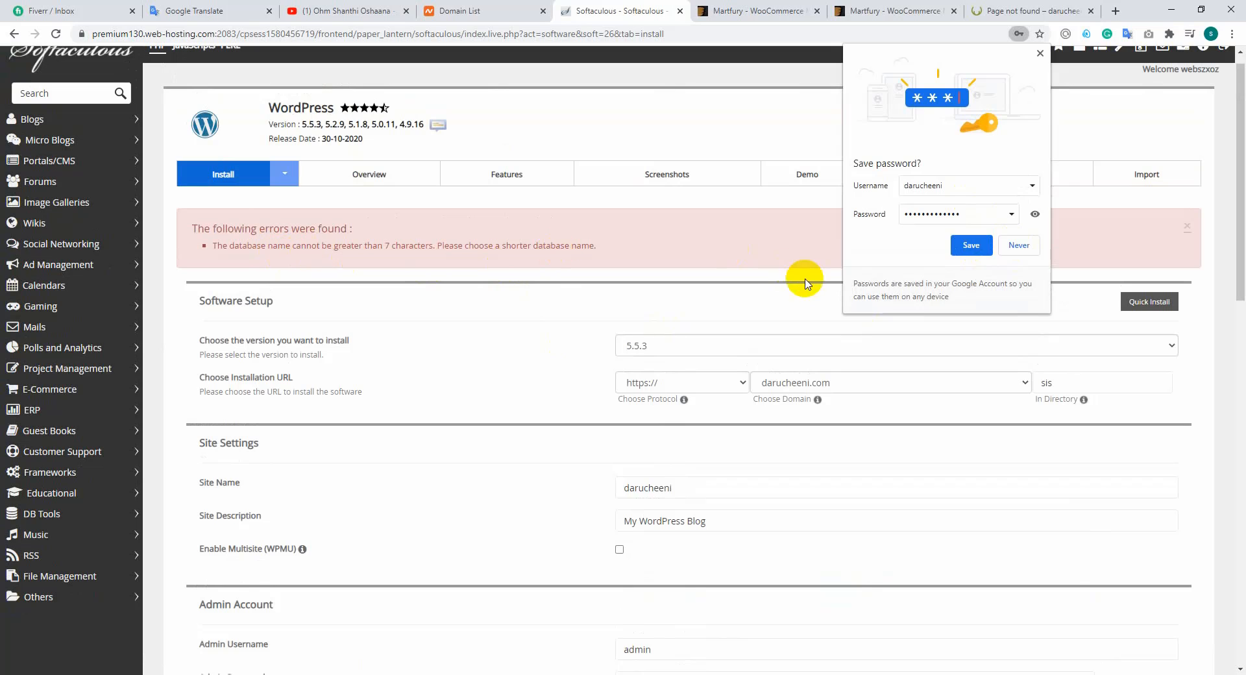
left_click(1016, 246)
Step: Expand the Advanced Options again and check the database settings against the reported installation error
scroll(669, 361, "down", 7)
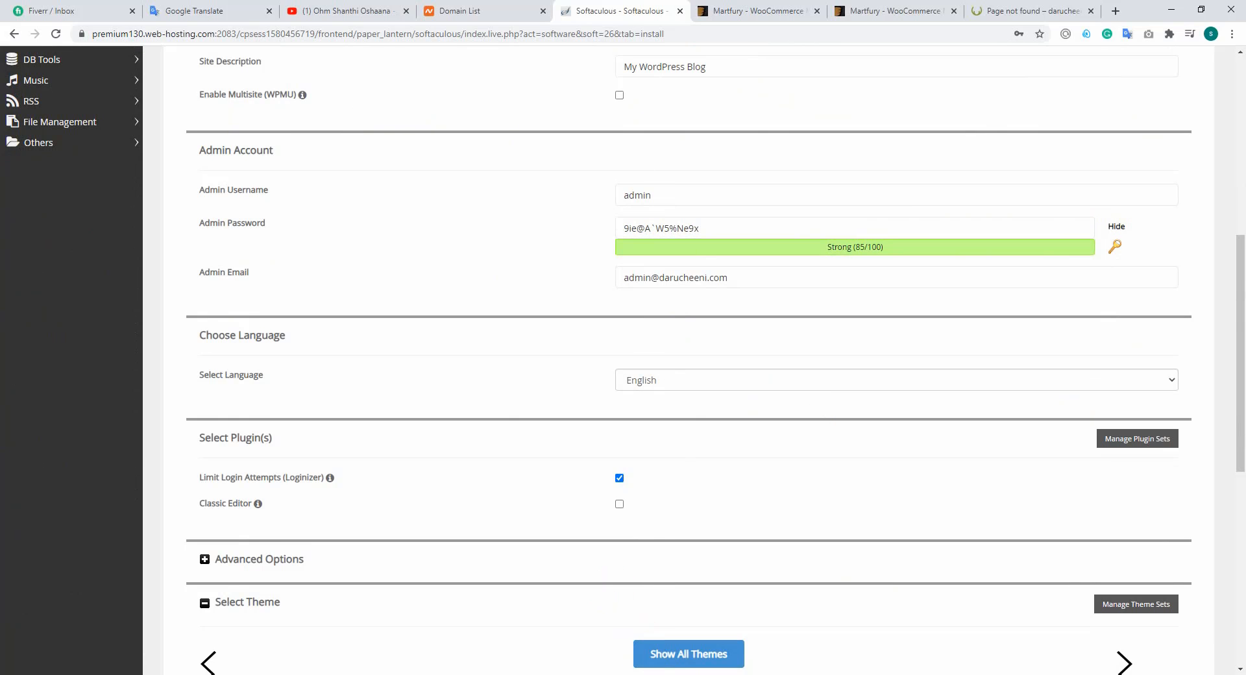
scroll(515, 437, "down", 2)
left_click(204, 505)
scroll(478, 441, "down", 3)
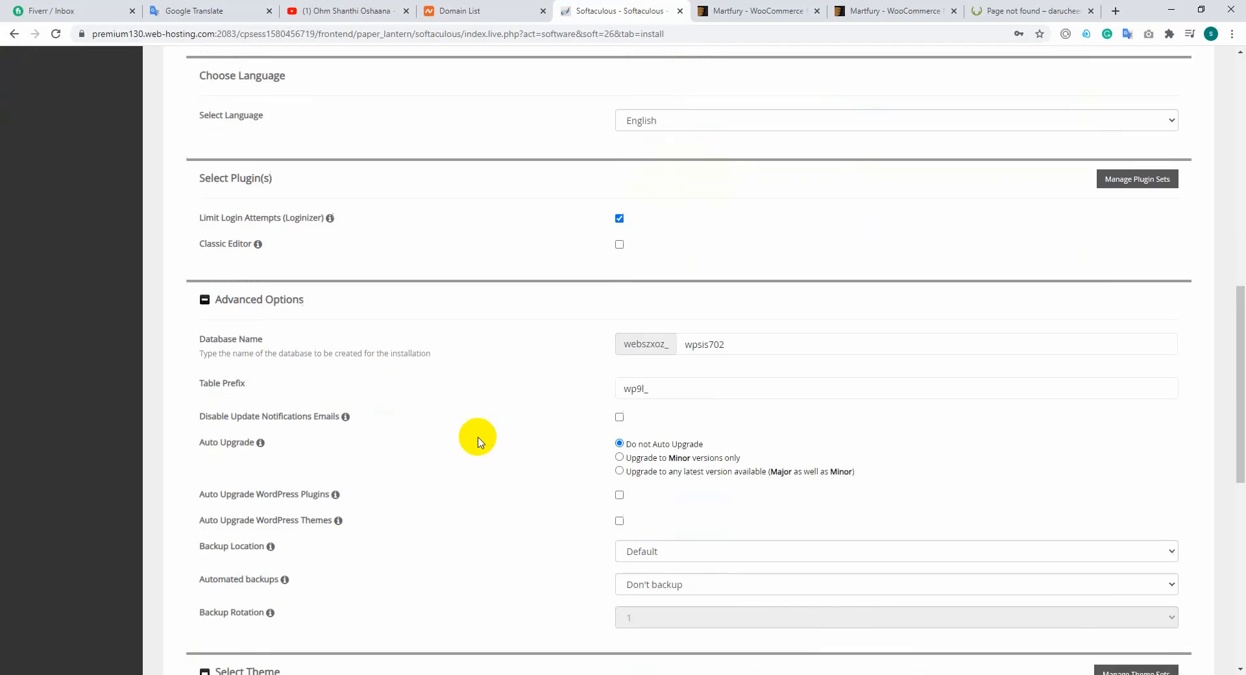
scroll(665, 417, "down", 2)
left_click(639, 260)
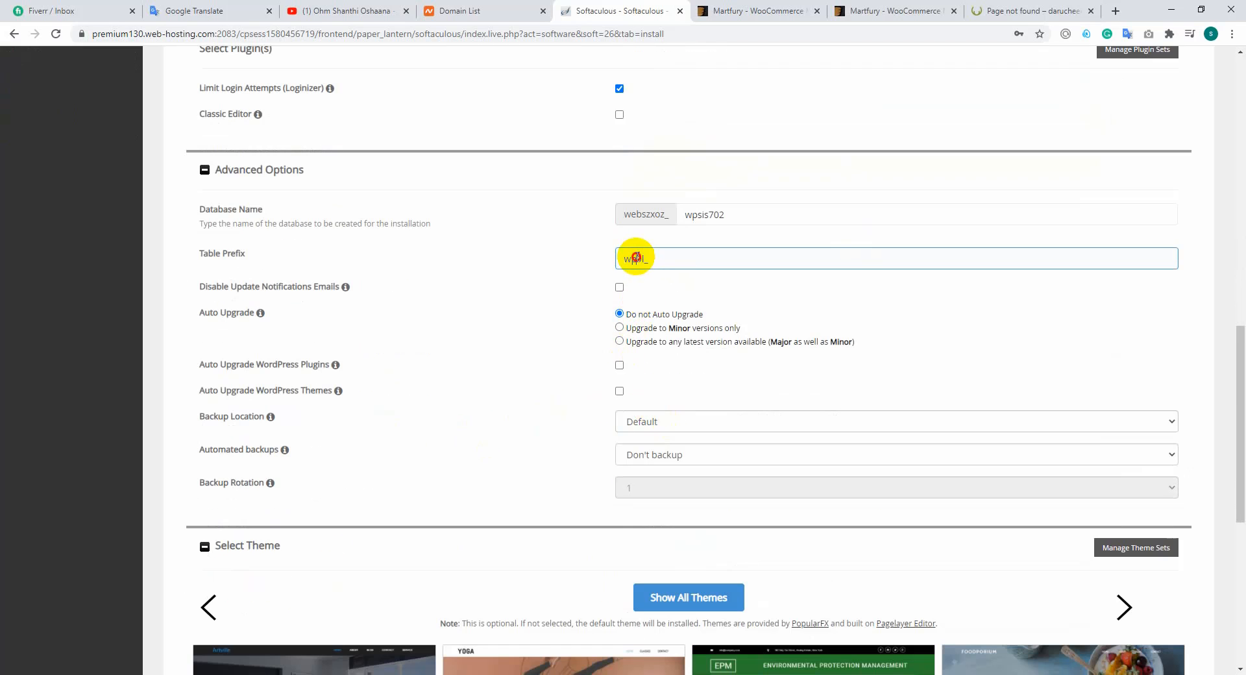
key("Return")
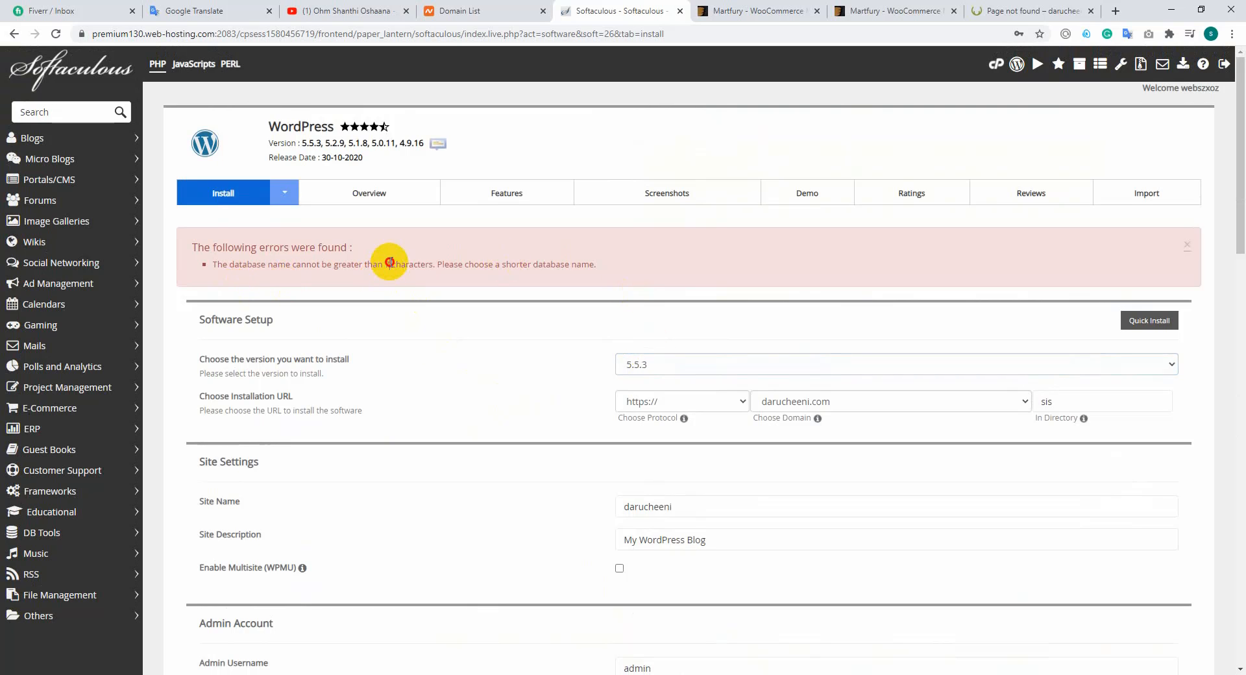
Step: Change the Table Prefix in the Advanced Options to wpsisl_
scroll(537, 370, "down", 14)
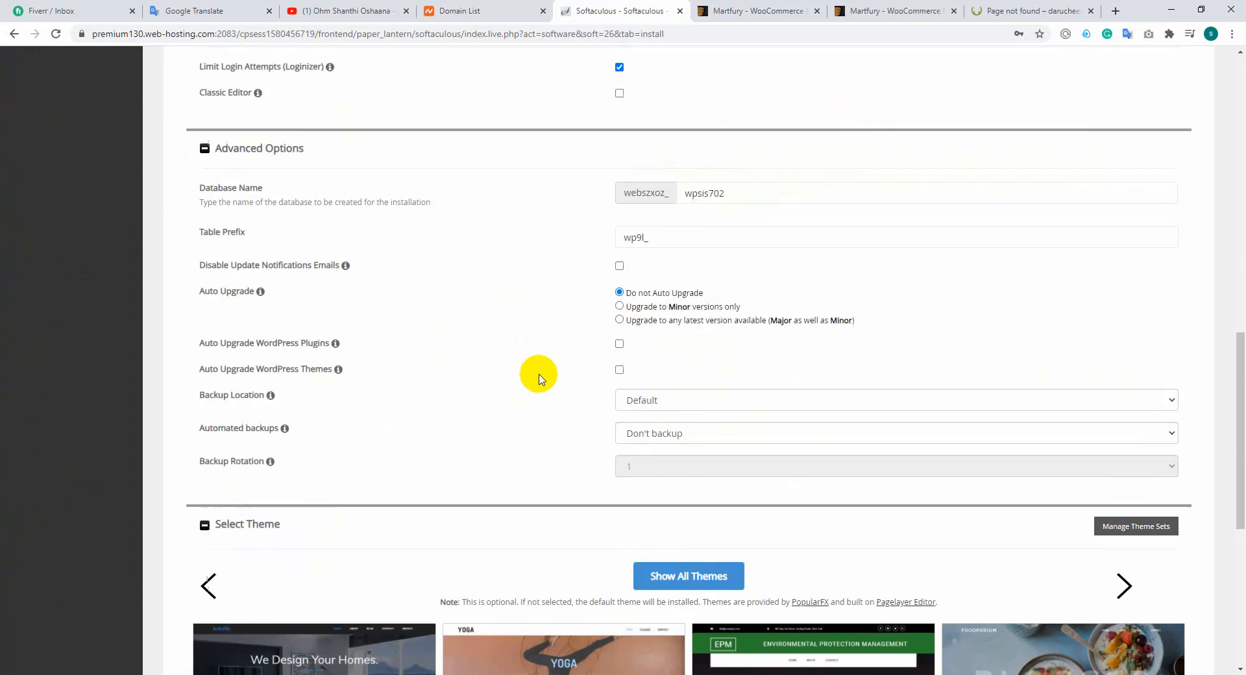
scroll(537, 373, "up", 2)
left_click(639, 342)
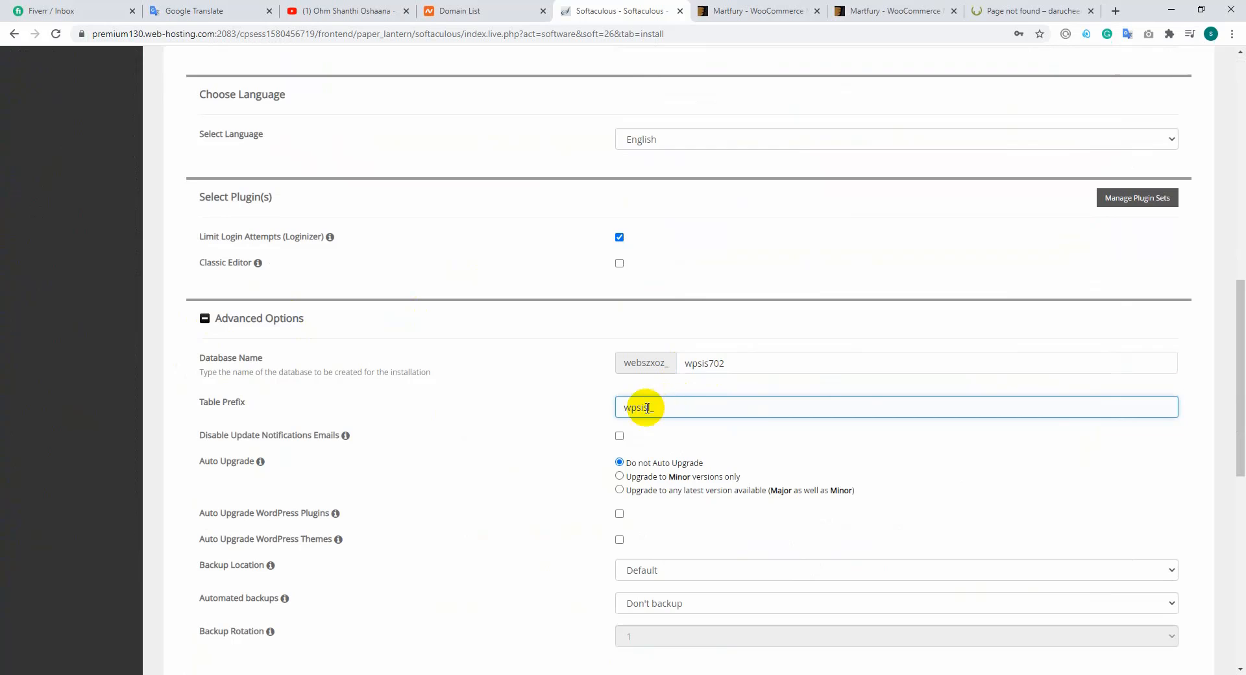
left_click(714, 363)
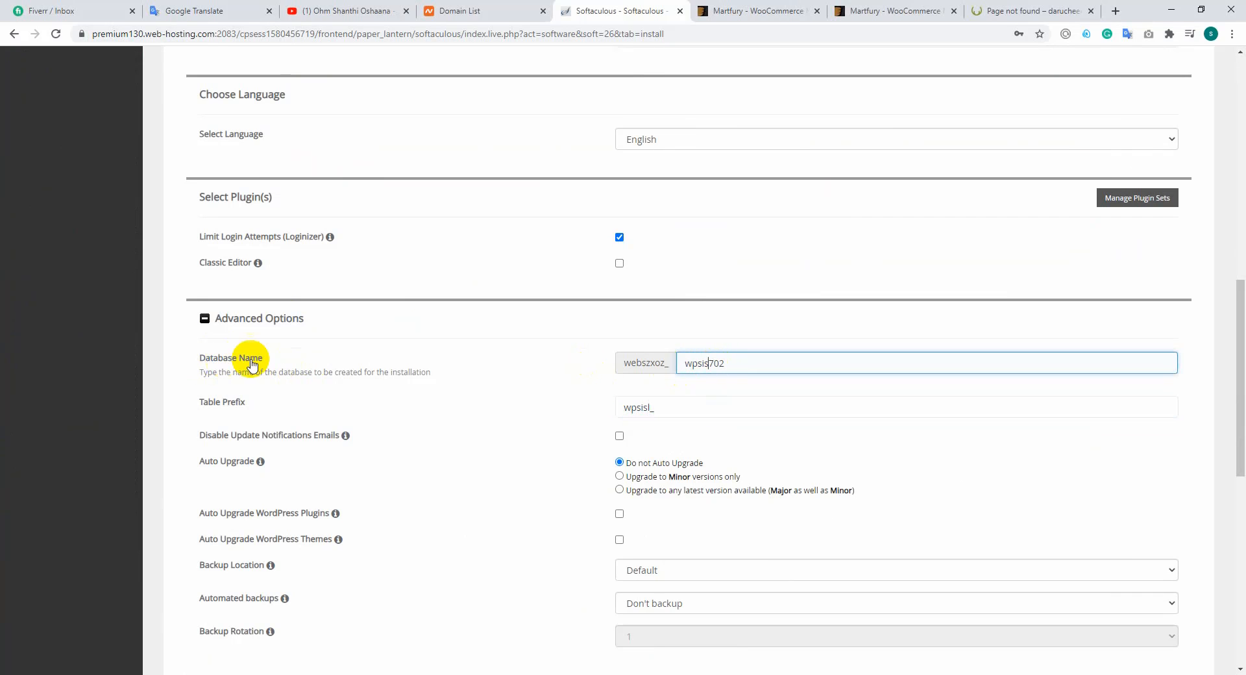
Step: Shorten the Table Prefix to wp_
left_click(643, 408)
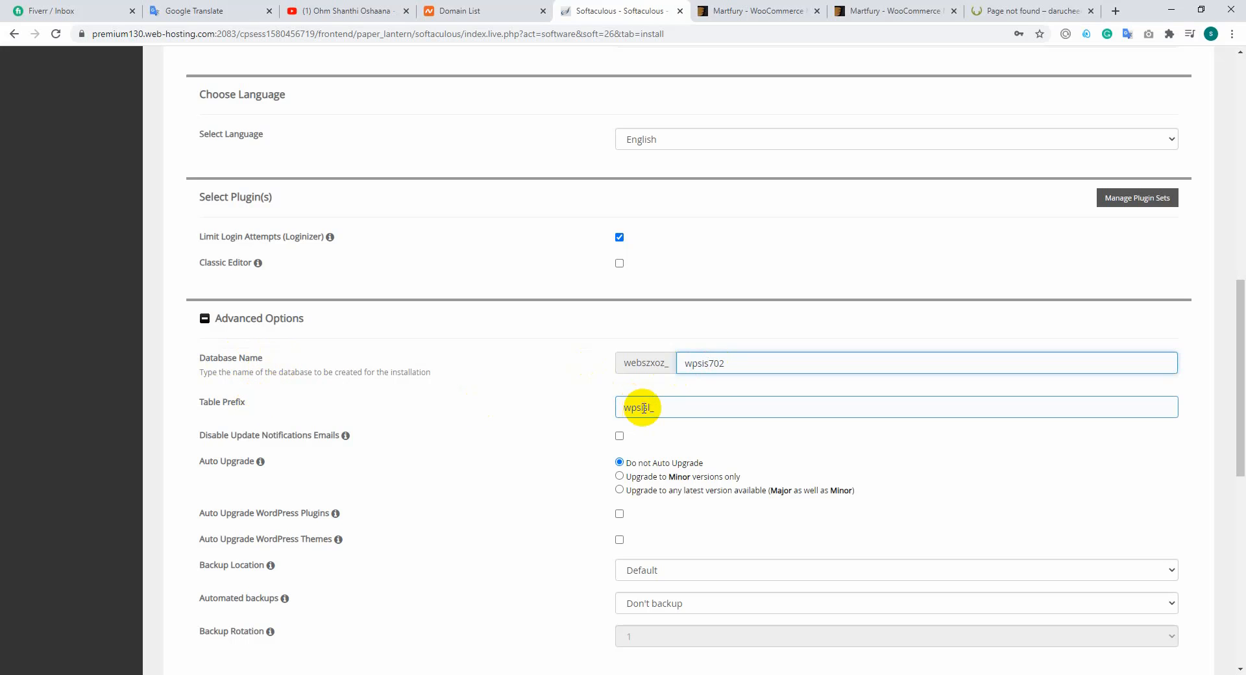
left_click(648, 407)
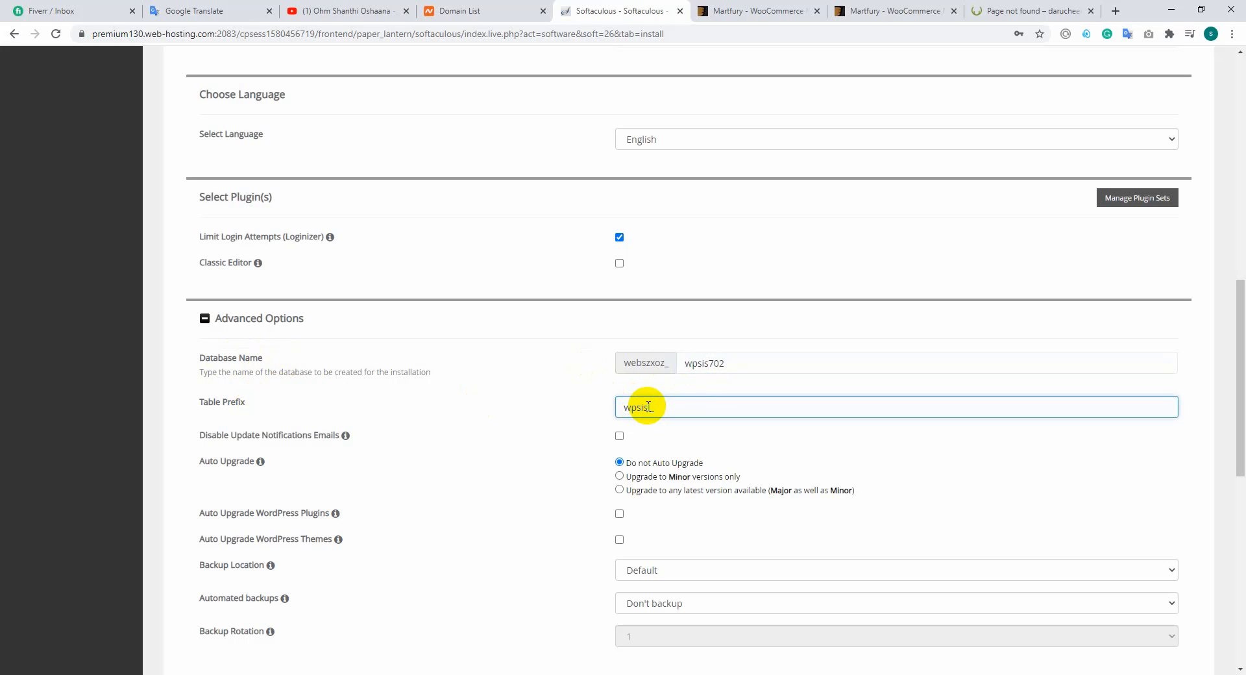
key("BackSpace")
key("BackSpace")
key("BackSpace")
Step: Shorten the Database Name to wpis702
left_click(721, 354)
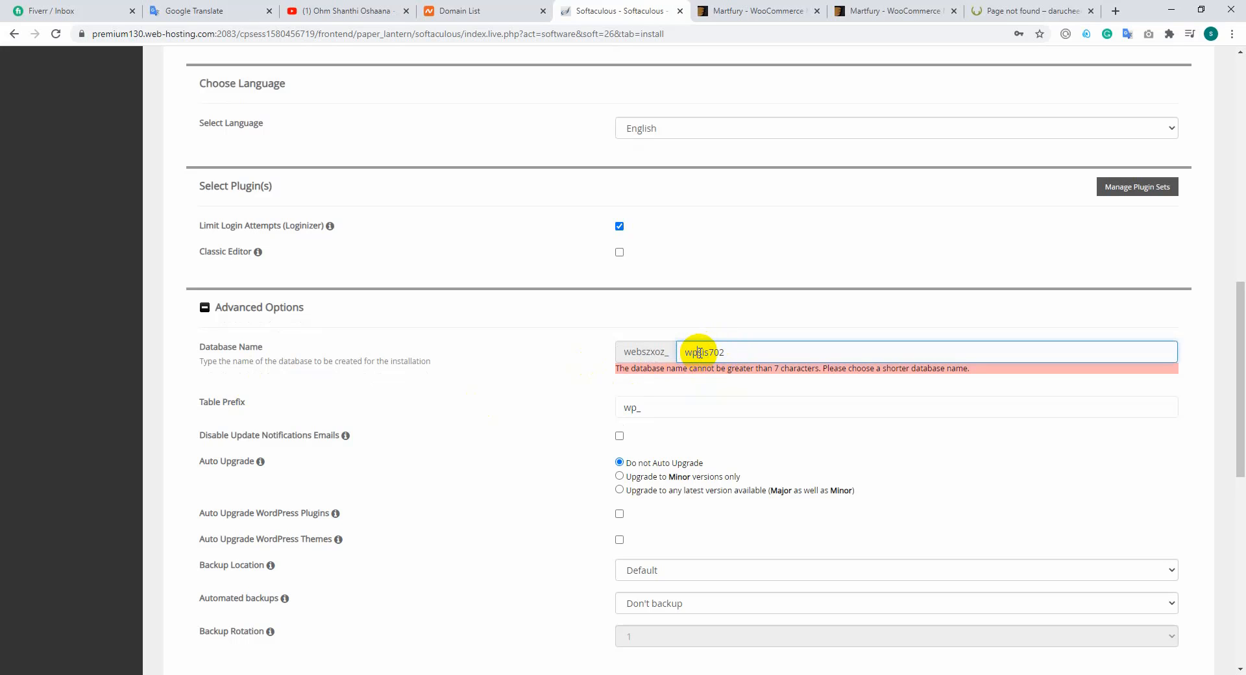
key("BackSpace")
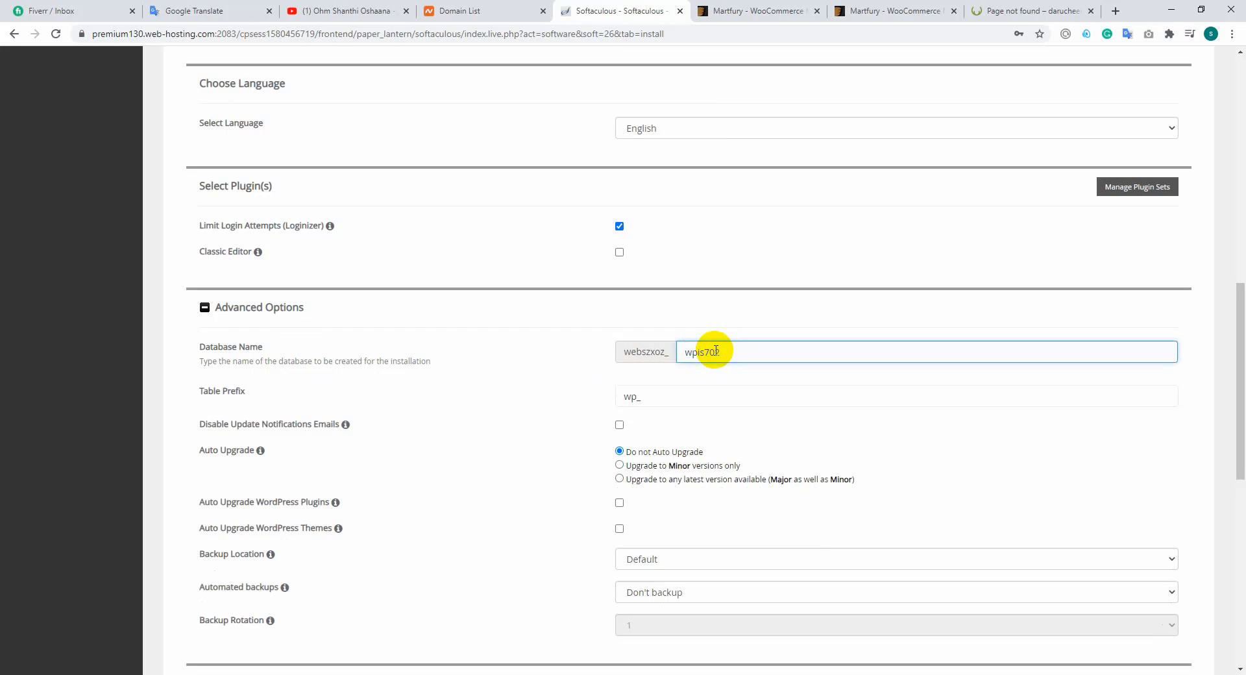
left_click(661, 398)
Step: Review the whole installation form, from the site settings and admin account through the advanced options
scroll(623, 445, "down", 1)
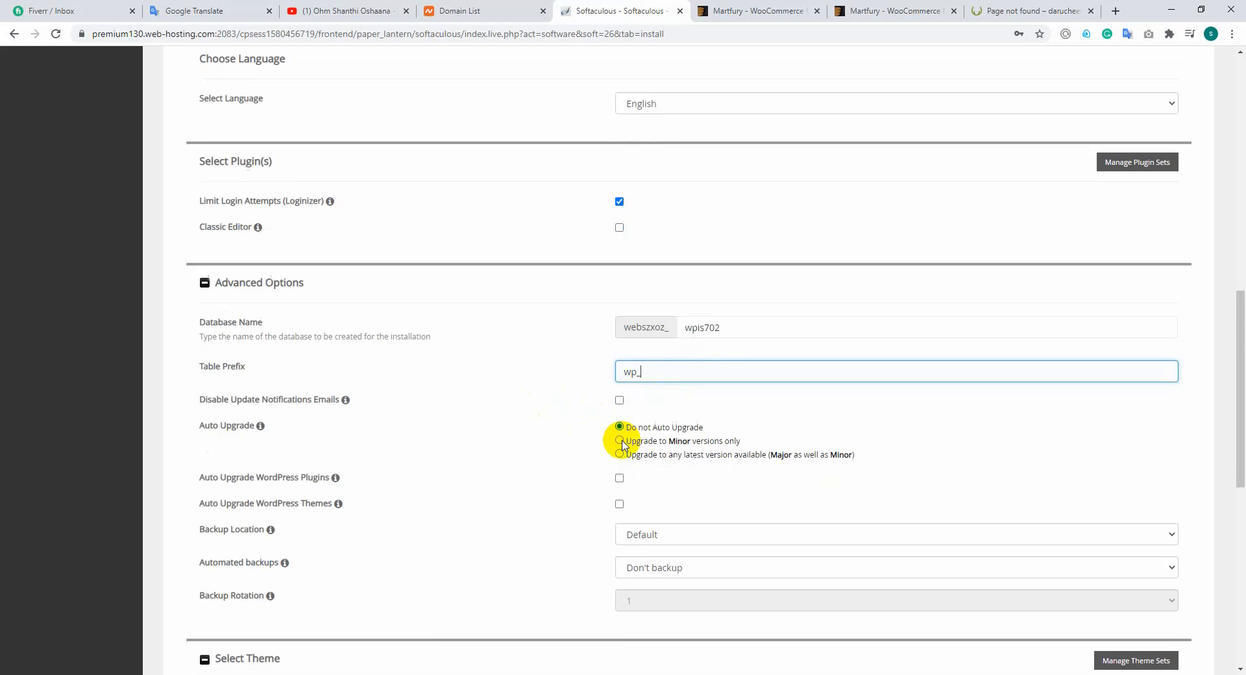
scroll(649, 422, "down", 3)
scroll(503, 444, "up", 5)
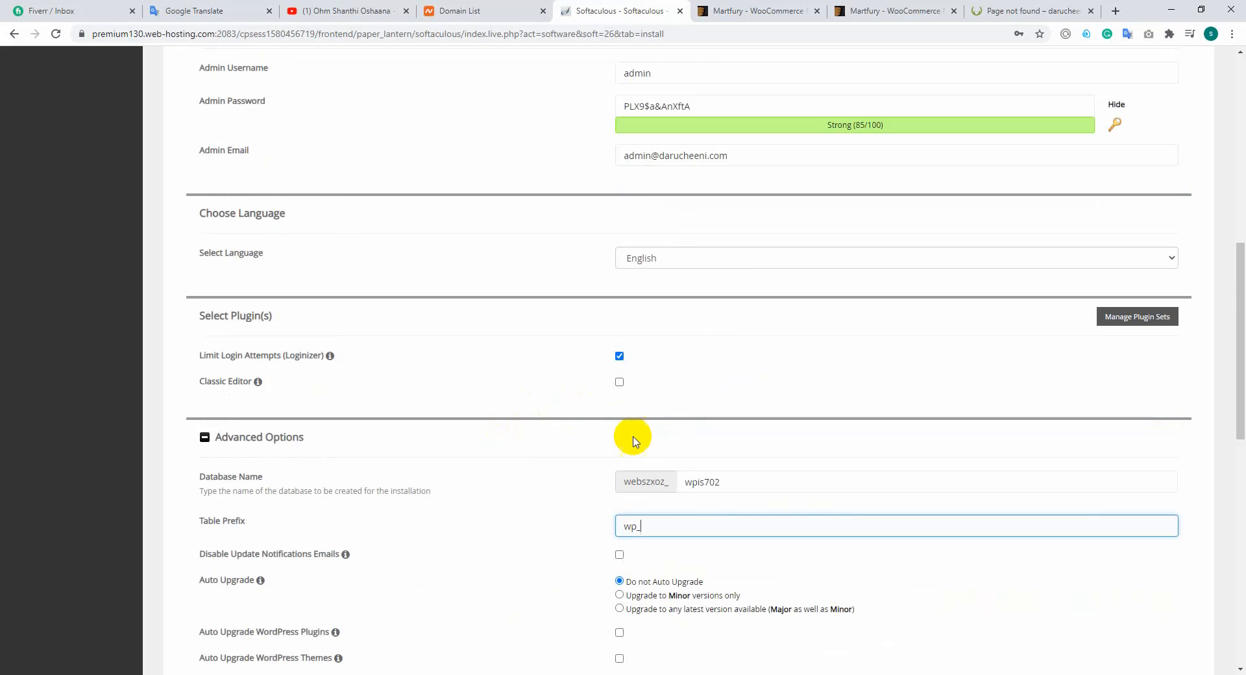
scroll(314, 512, "down", 2)
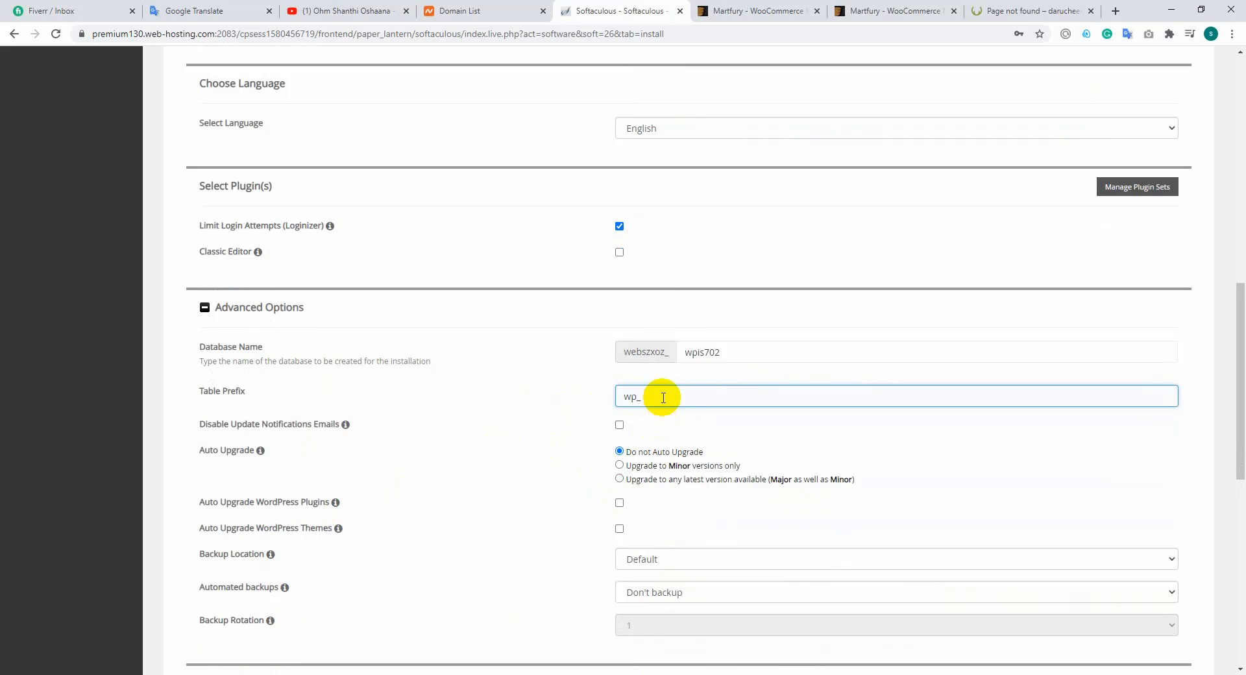
left_click(747, 356)
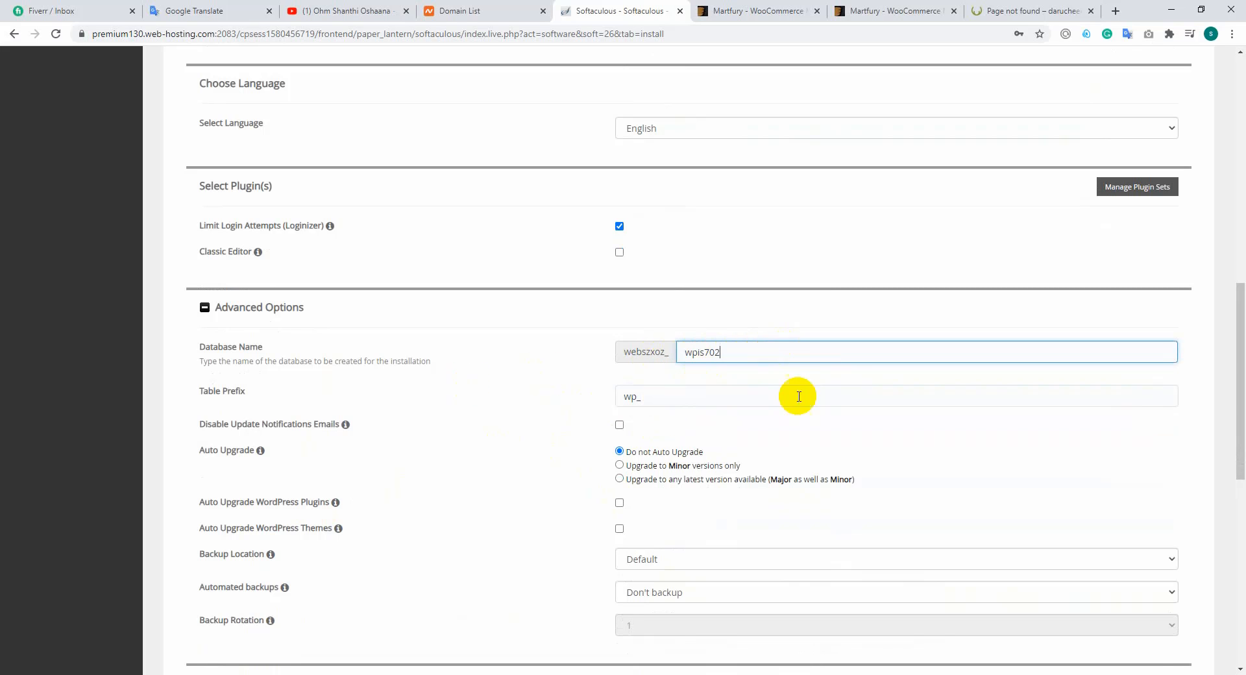
scroll(799, 398, "down", 6)
scroll(753, 410, "down", 3)
scroll(682, 450, "up", 12)
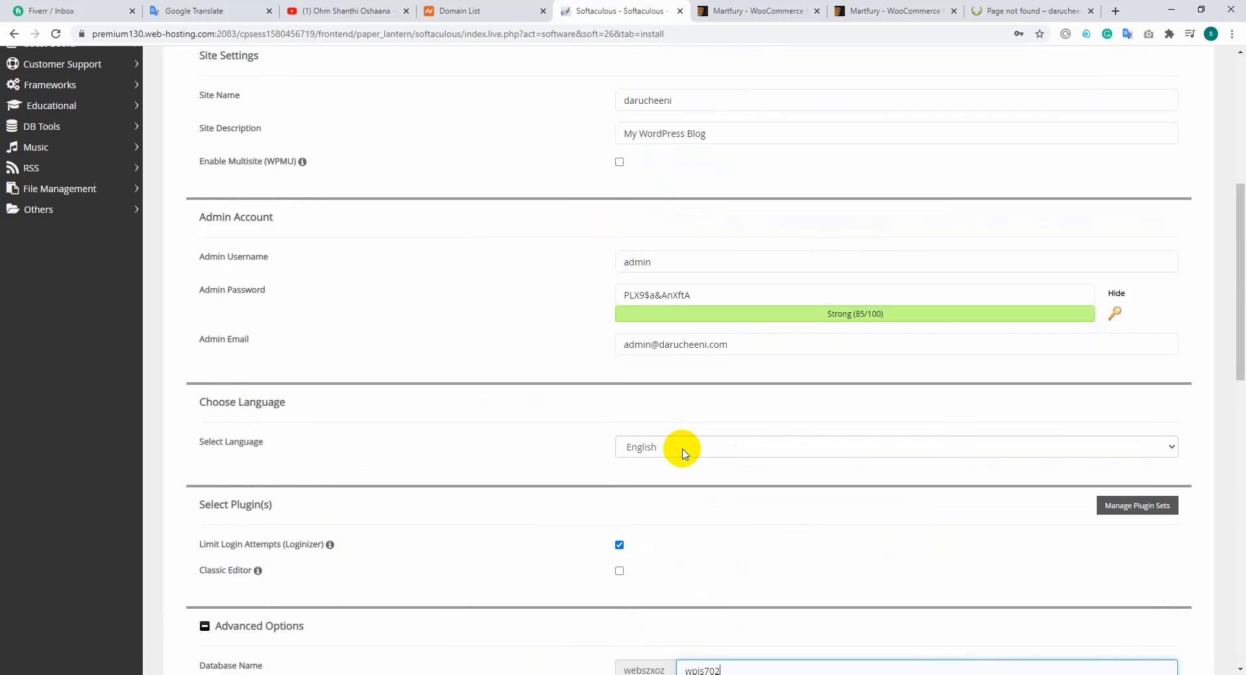
scroll(683, 452, "down", 10)
scroll(678, 439, "up", 20)
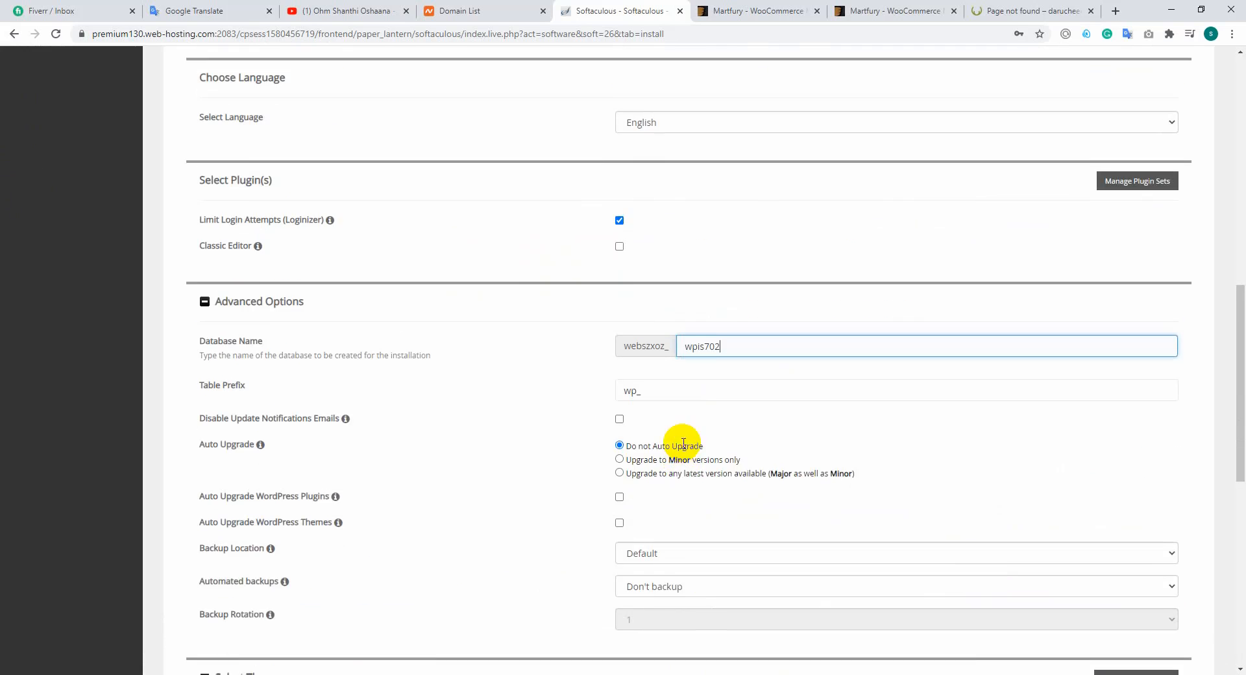
scroll(702, 398, "up", 2)
scroll(654, 398, "down", 3)
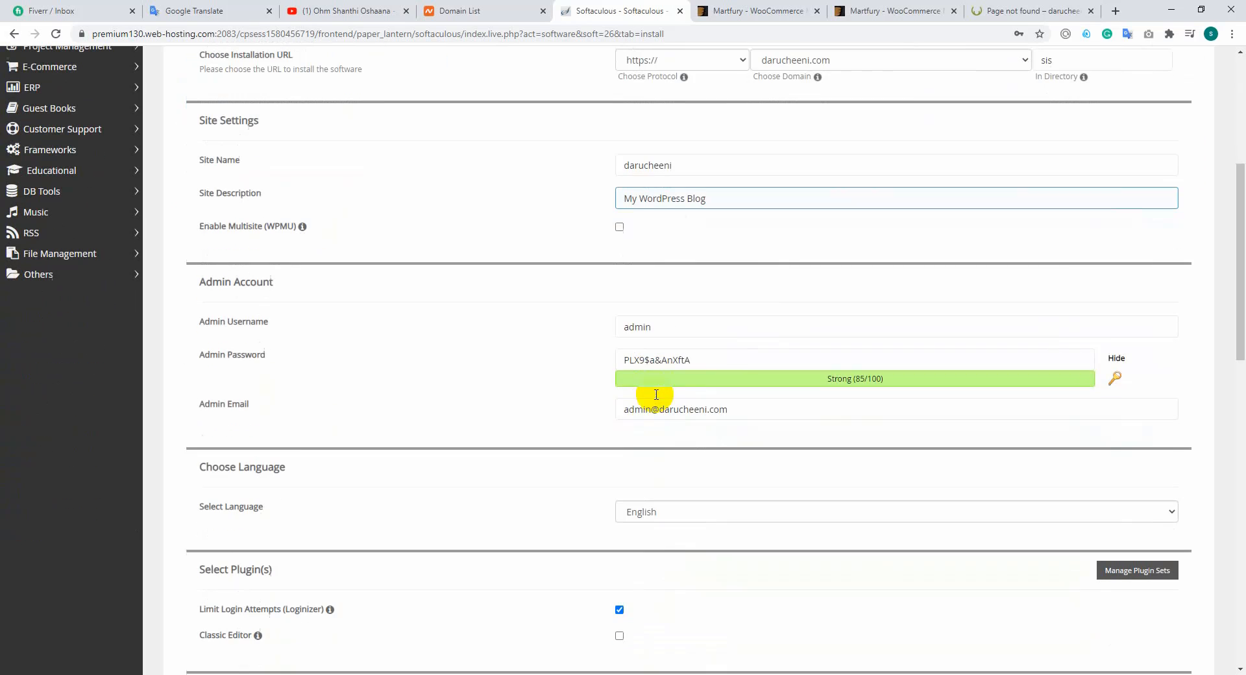
Step: Start the WordPress installation with the settings entered in the form
scroll(802, 250, "down", 15)
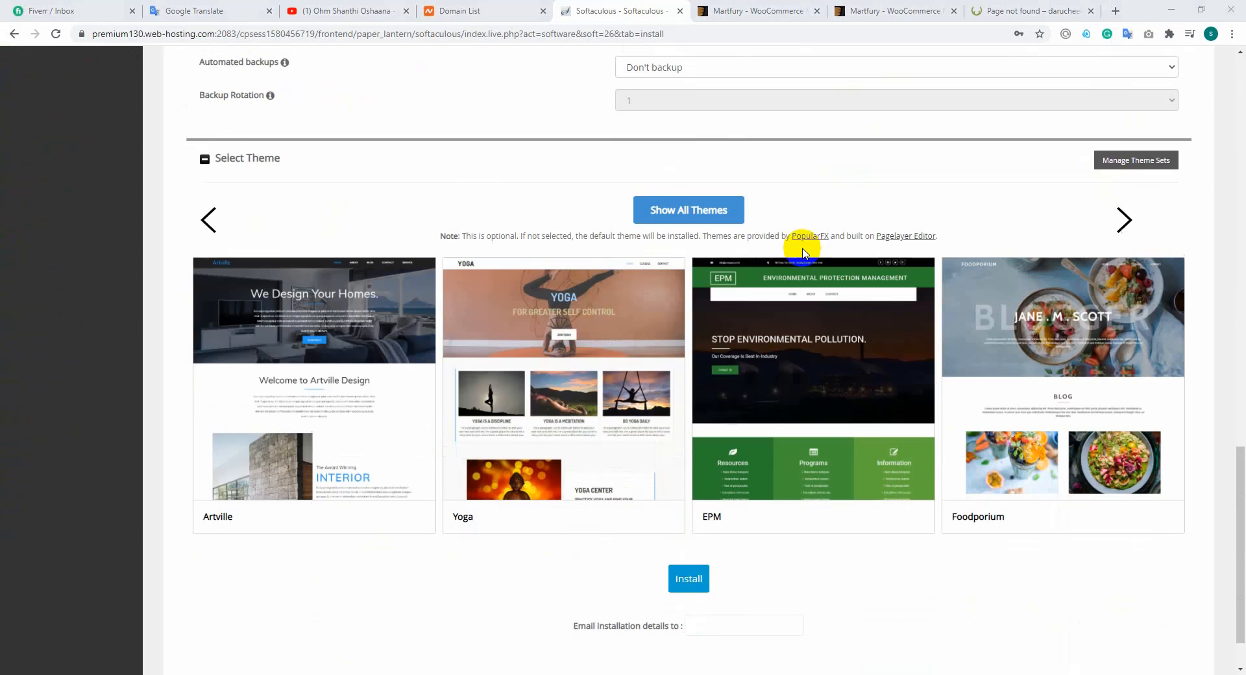
left_click(687, 577)
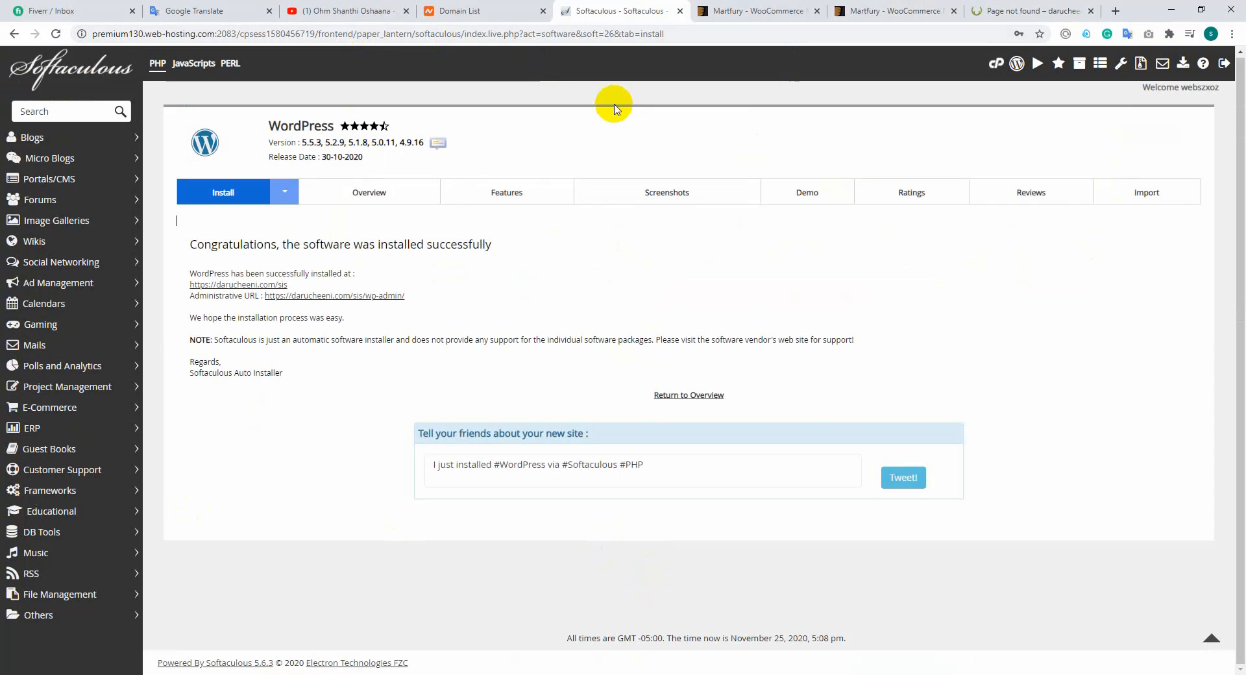
Step: Open the installed site darucheeni.com/sis in a new tab and look over its home page
right_click(239, 285)
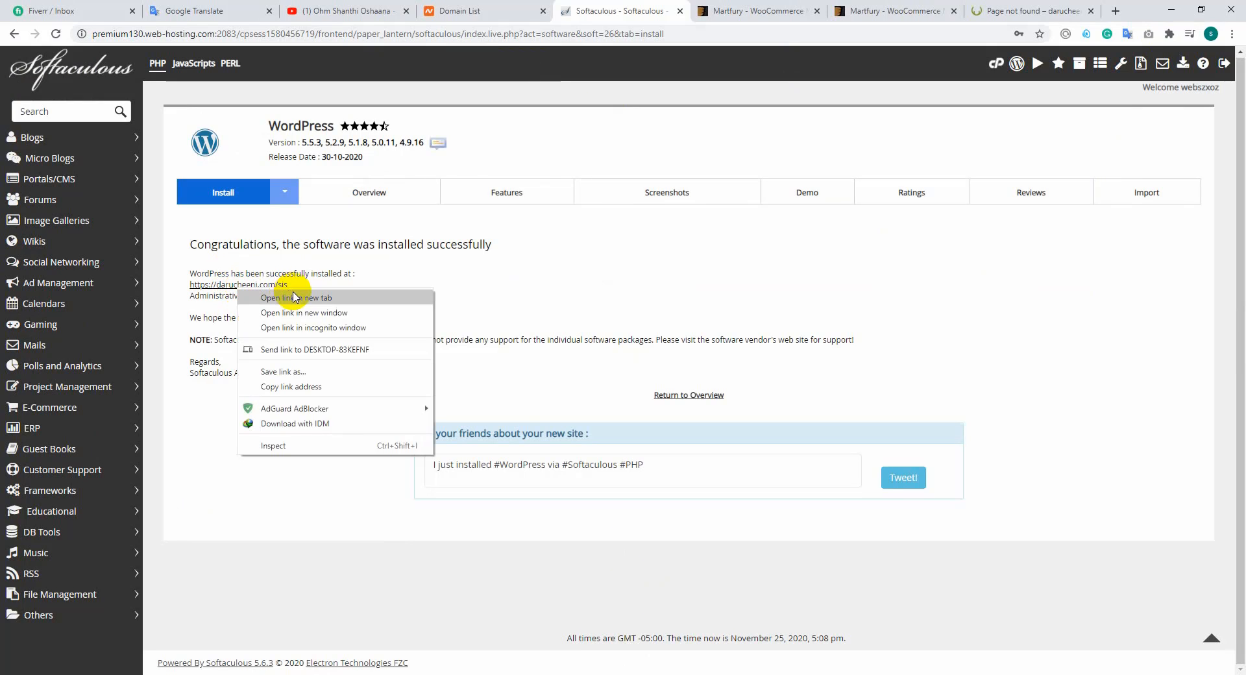
left_click(293, 298)
left_click(679, 7)
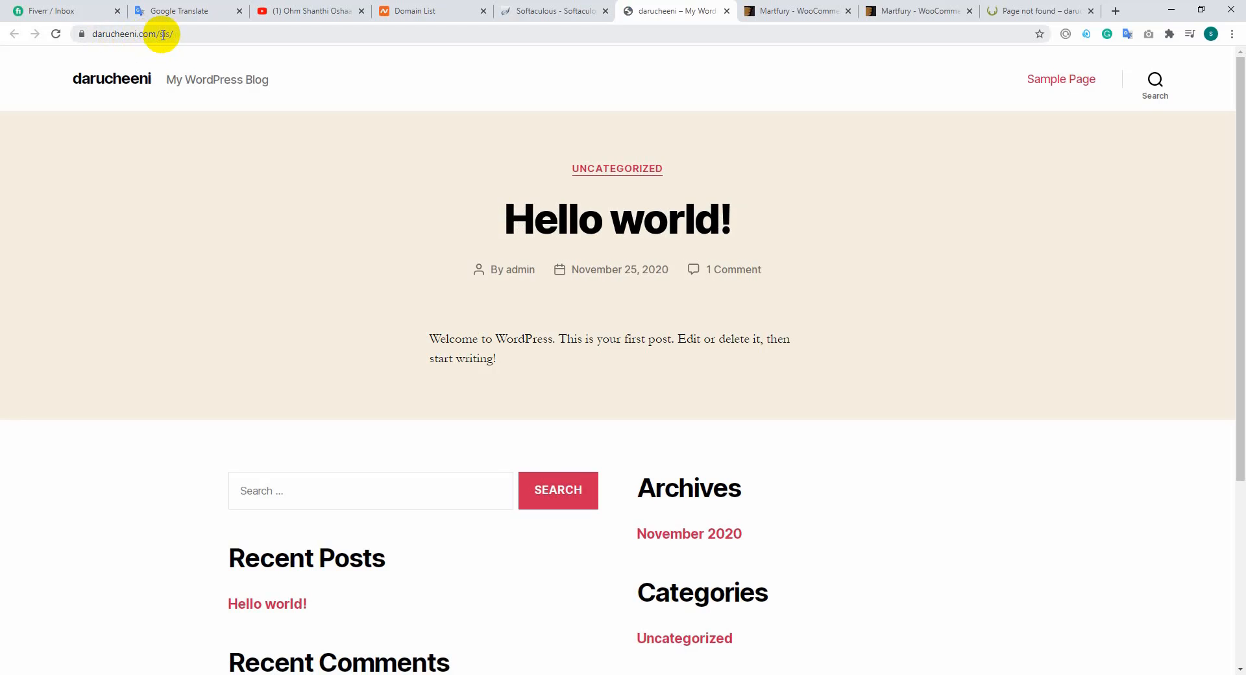
double_click(163, 35)
left_click(224, 35)
scroll(621, 263, "down", 4)
scroll(613, 254, "up", 4)
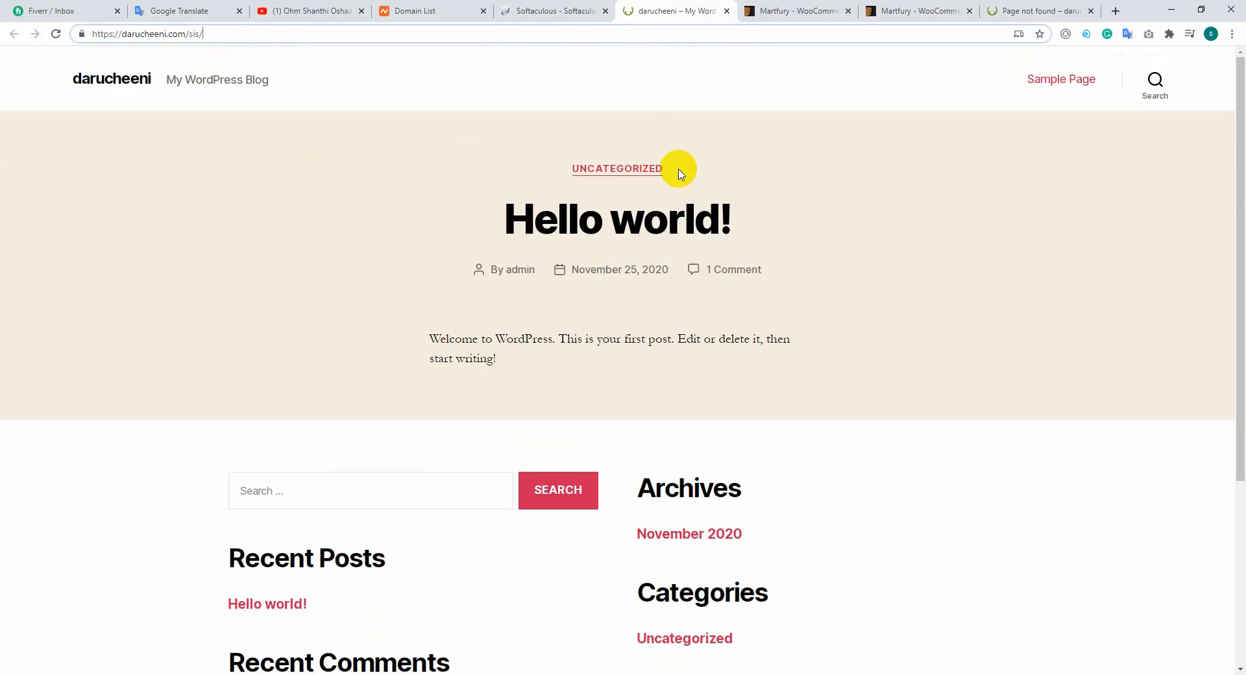
scroll(677, 169, "down", 4)
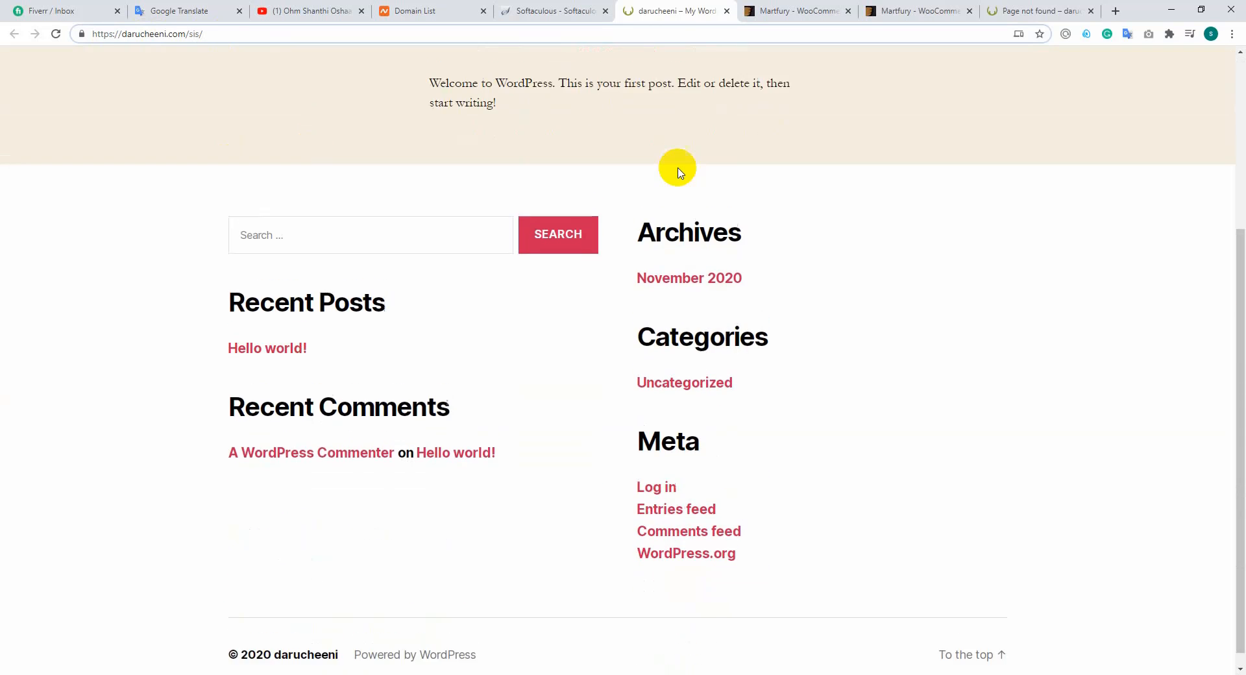
scroll(677, 169, "up", 4)
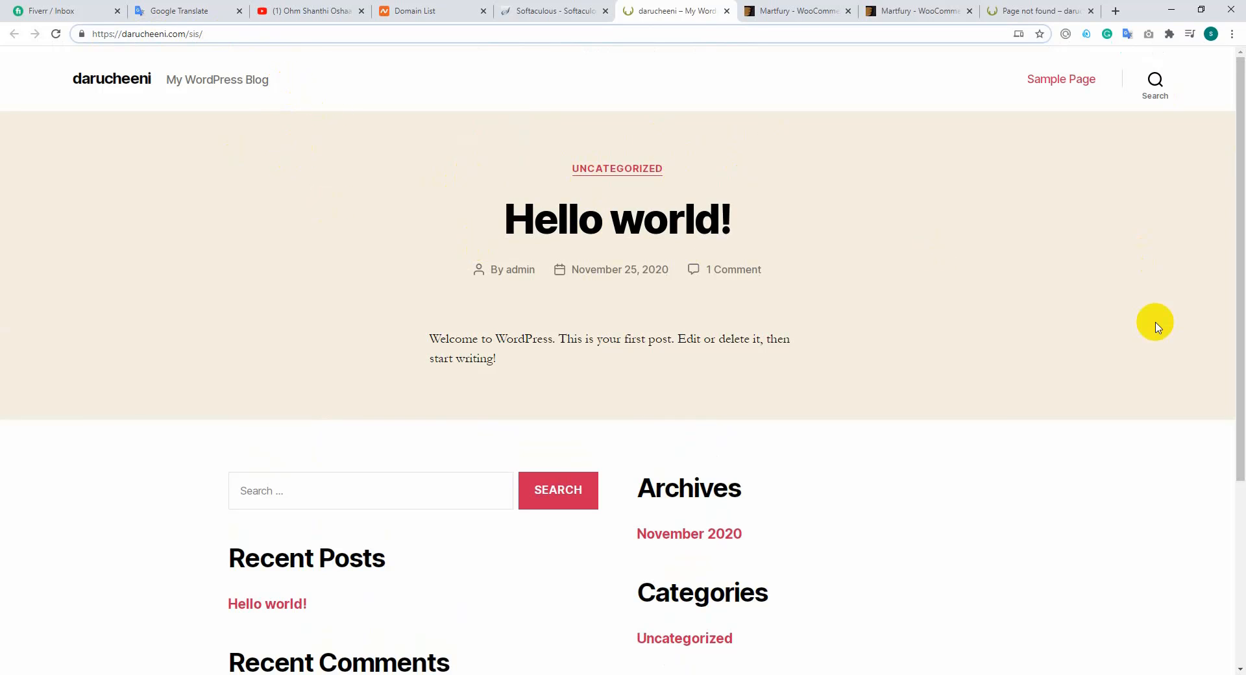
type("wp")
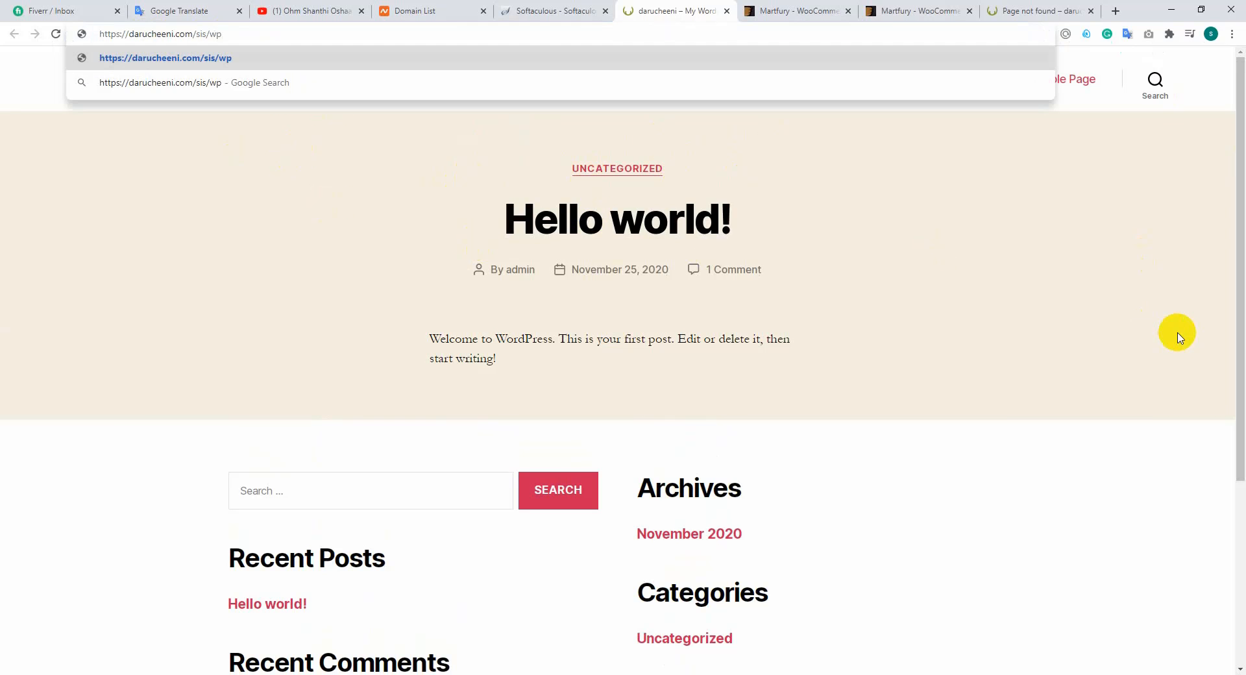
key("BackSpace")
key("BackSpace")
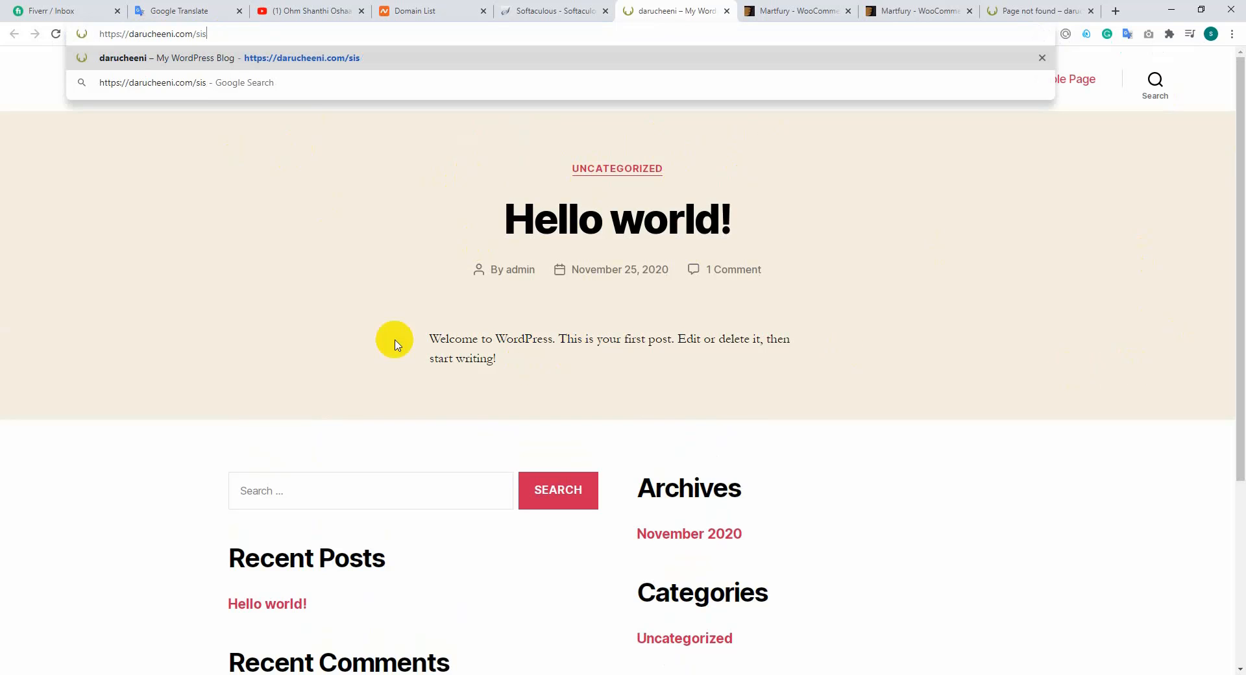
left_click(67, 303)
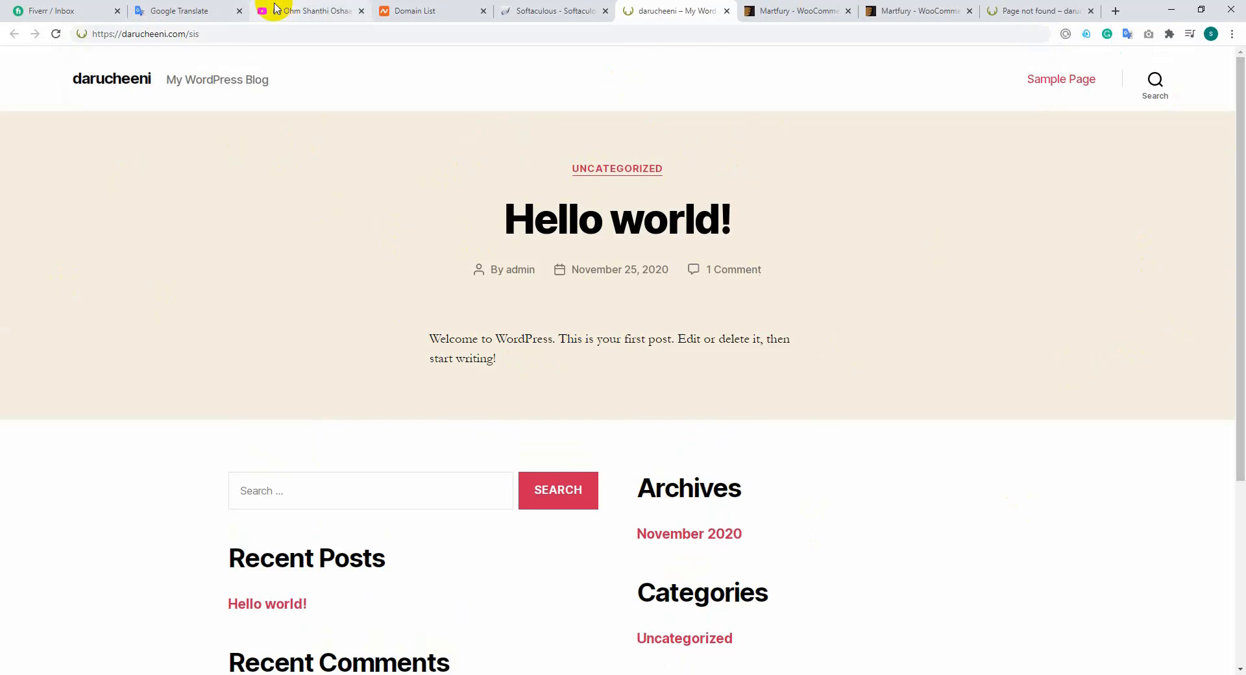
left_click(208, 34)
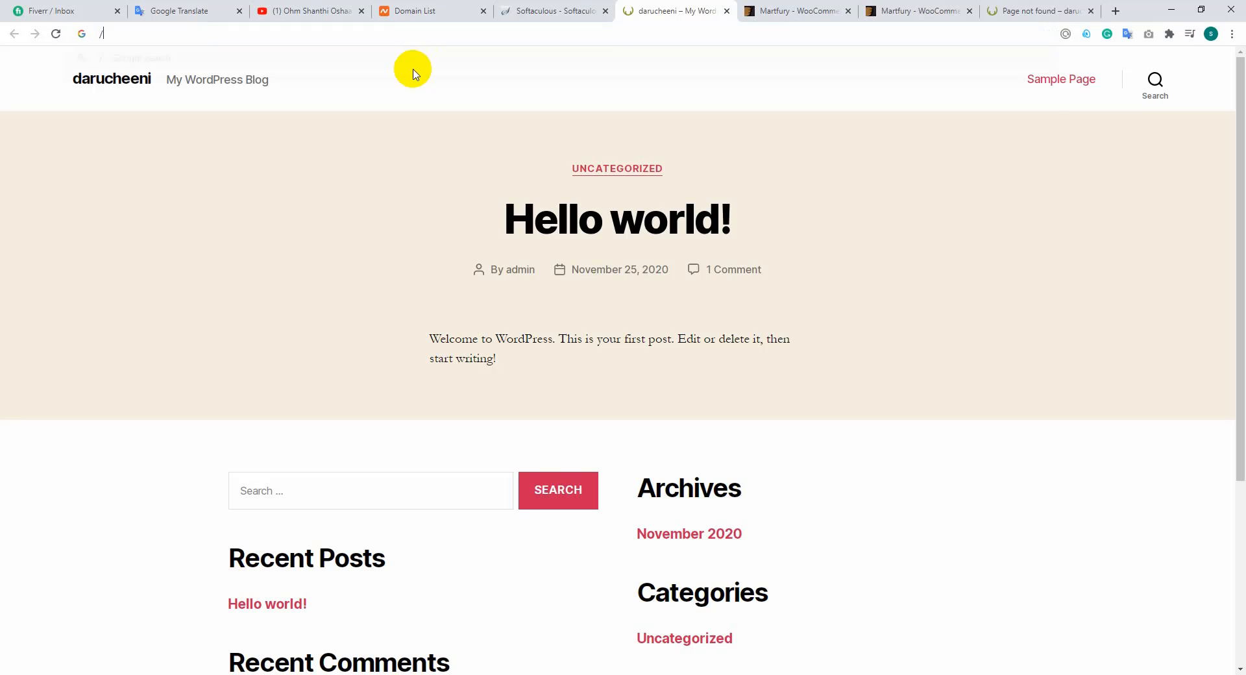
type("/wp-admin")
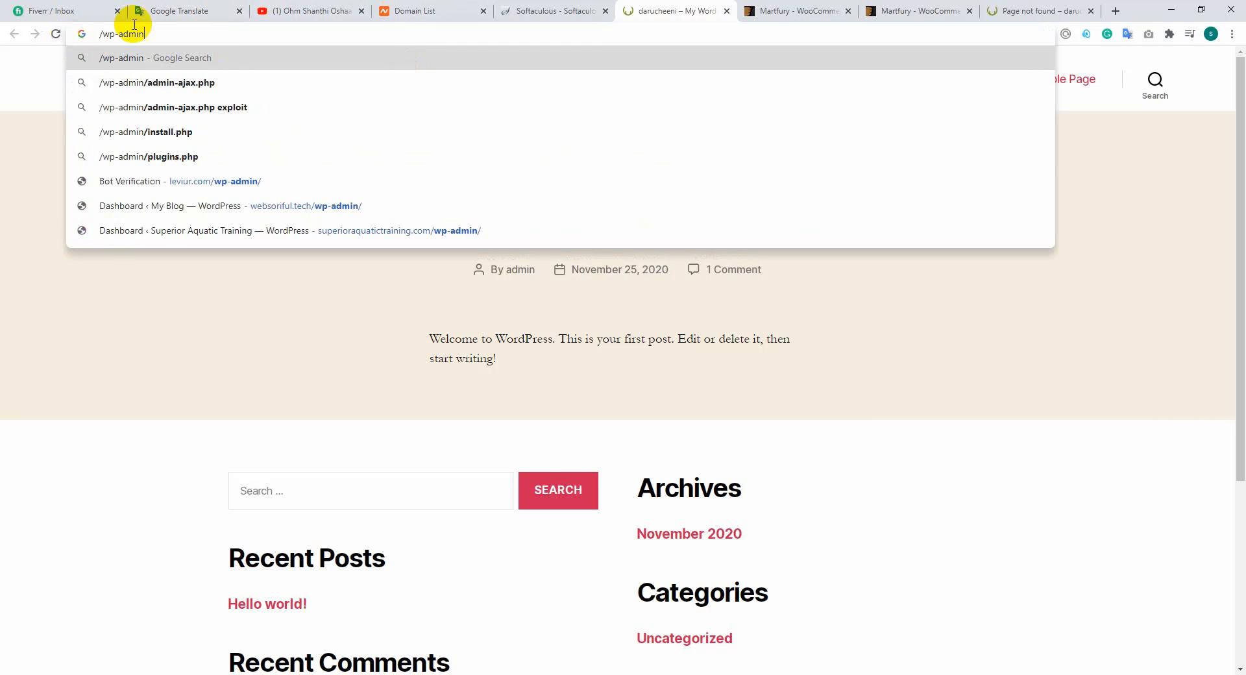
left_click(30, 119)
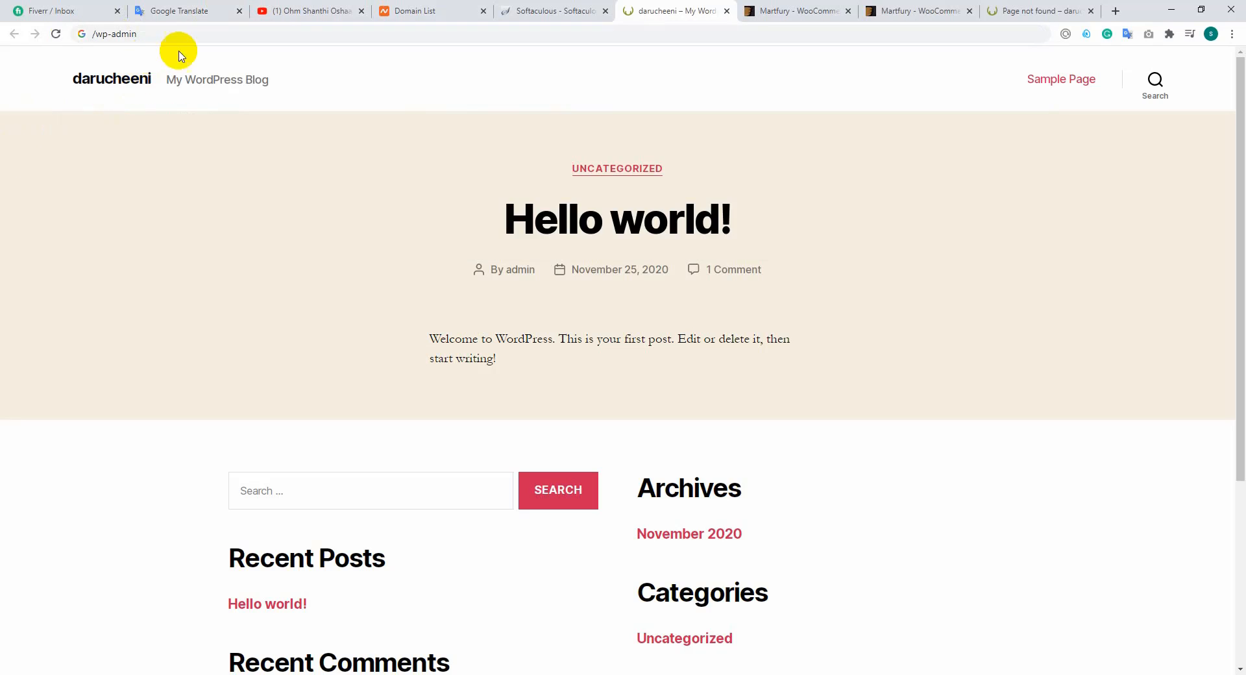
left_click(129, 81)
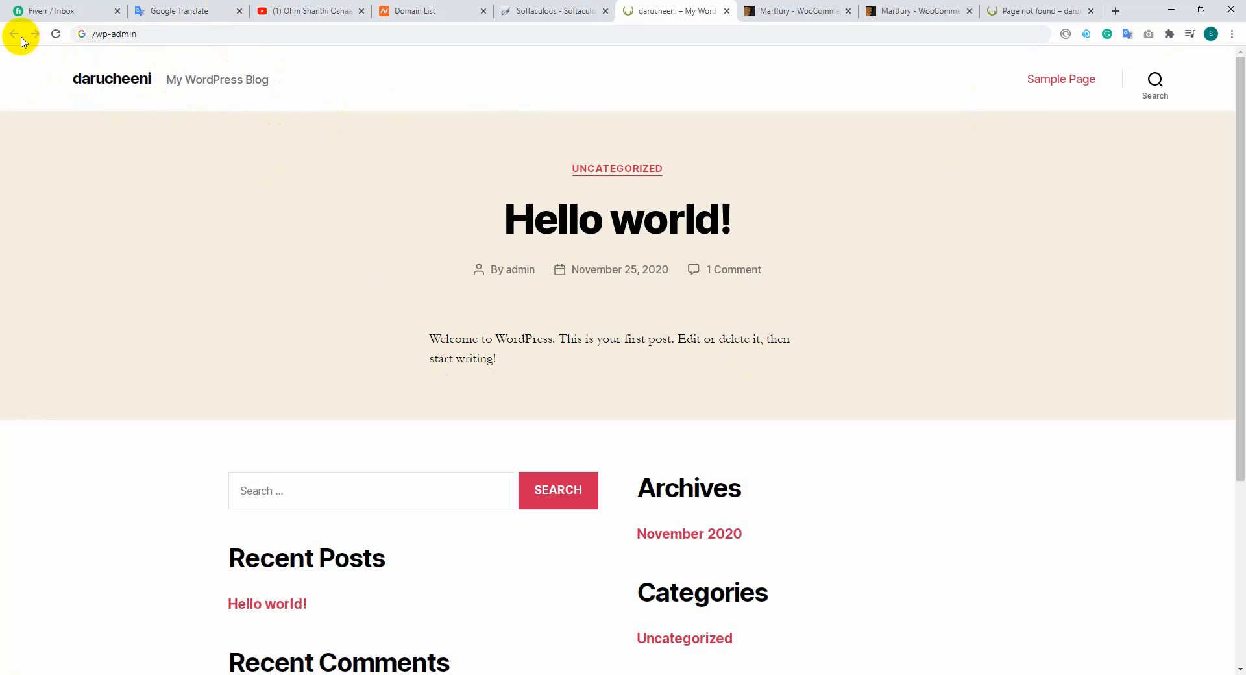
double_click(113, 34)
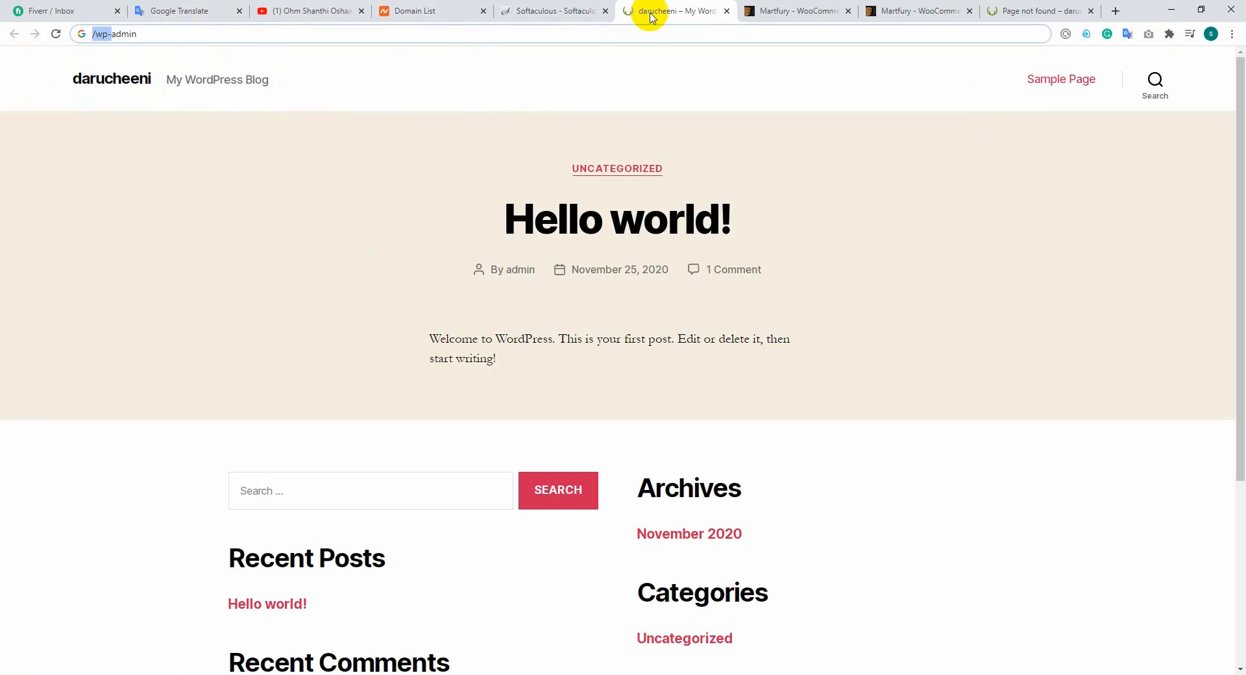
Step: Open the Hello world! post and replace its path in the address with wp-admin to load the site's login page
left_click(573, 220)
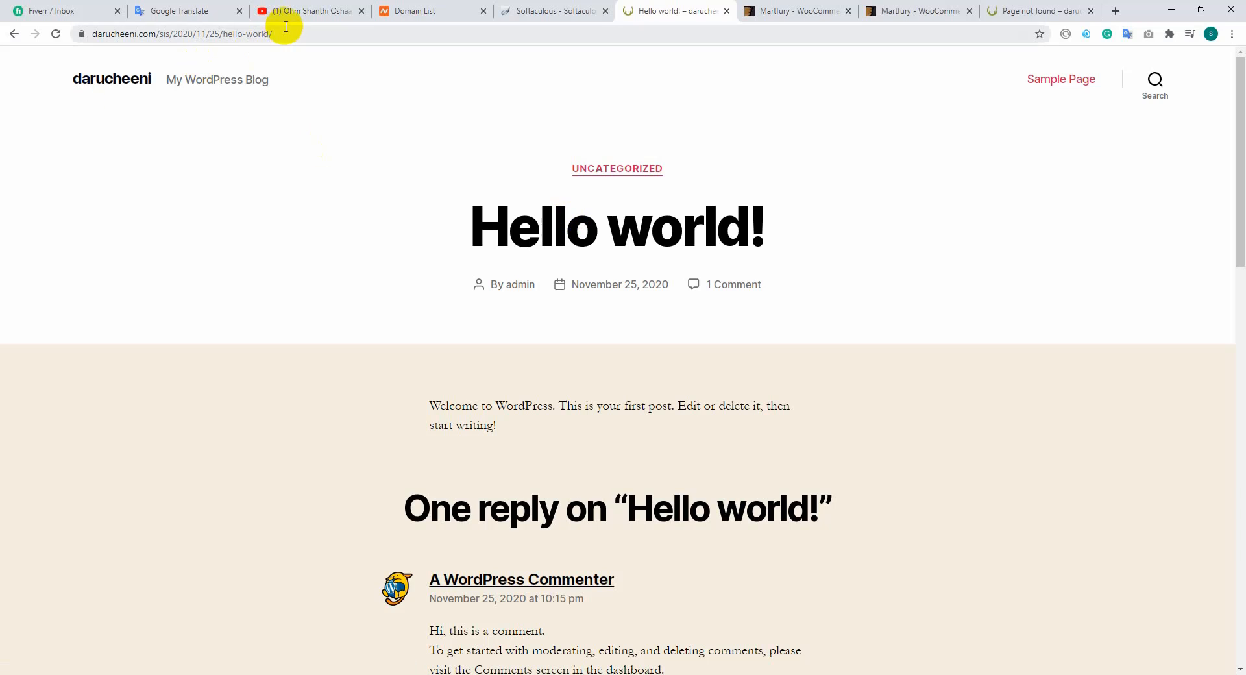
left_click_drag(283, 34, 178, 36)
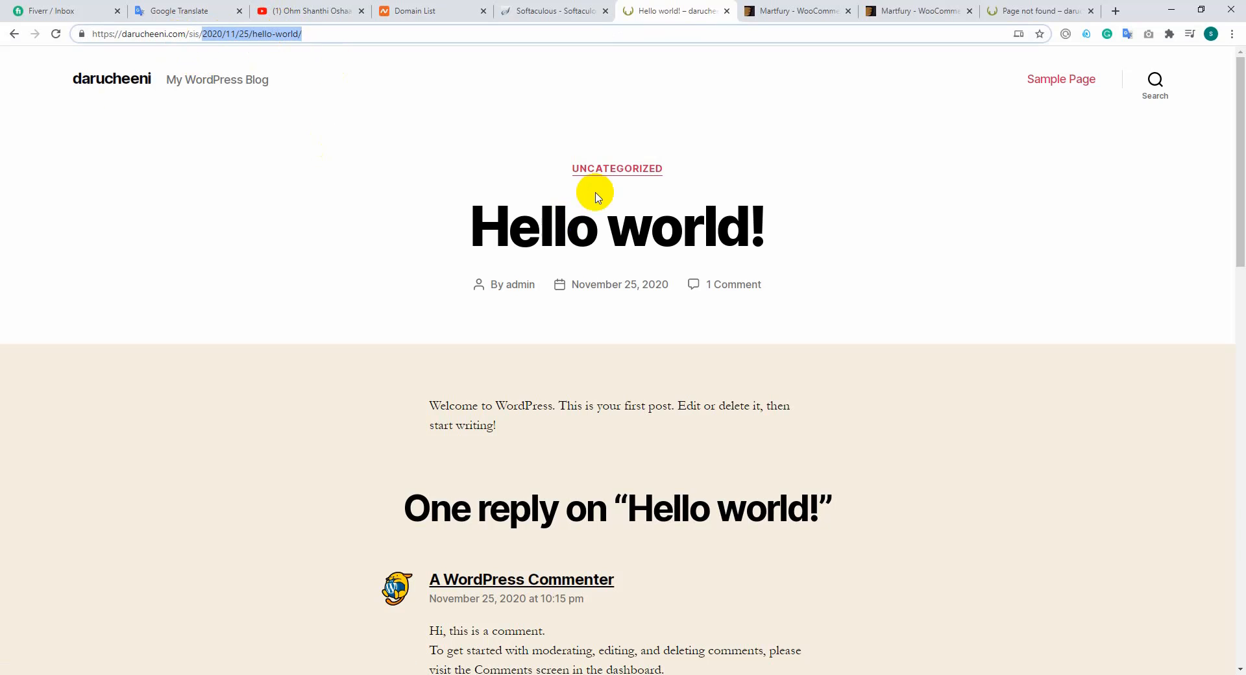
key("BackSpace")
type("wp")
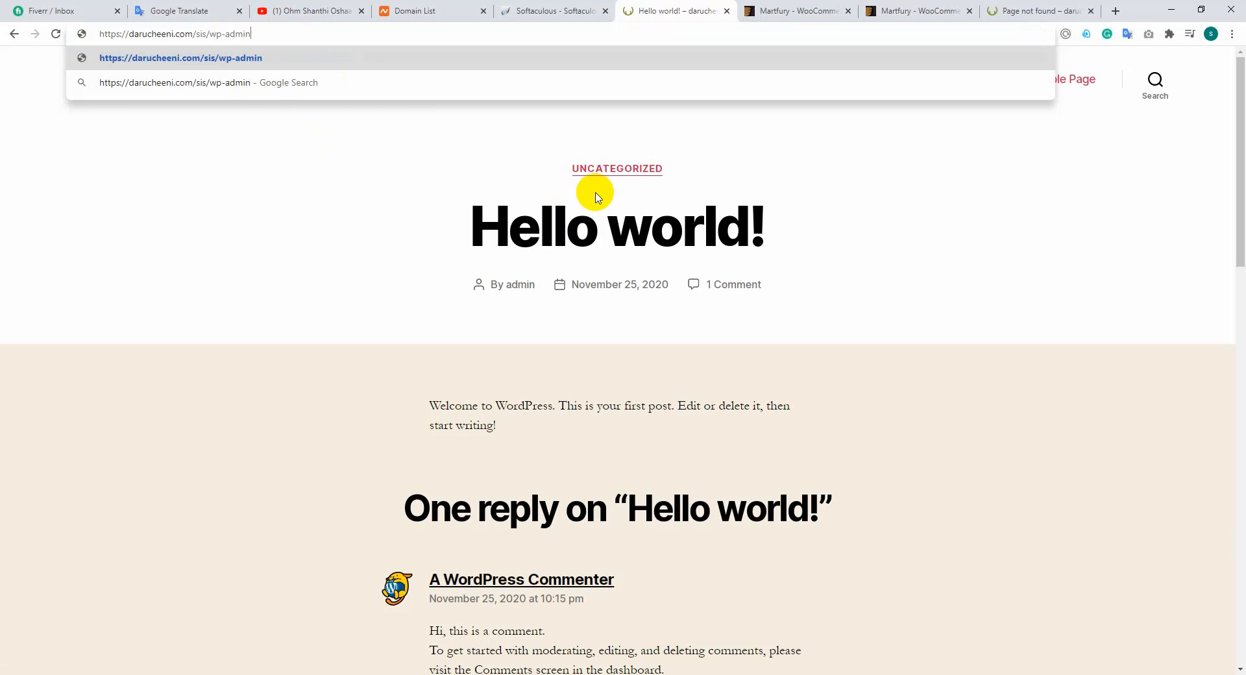
key("Return")
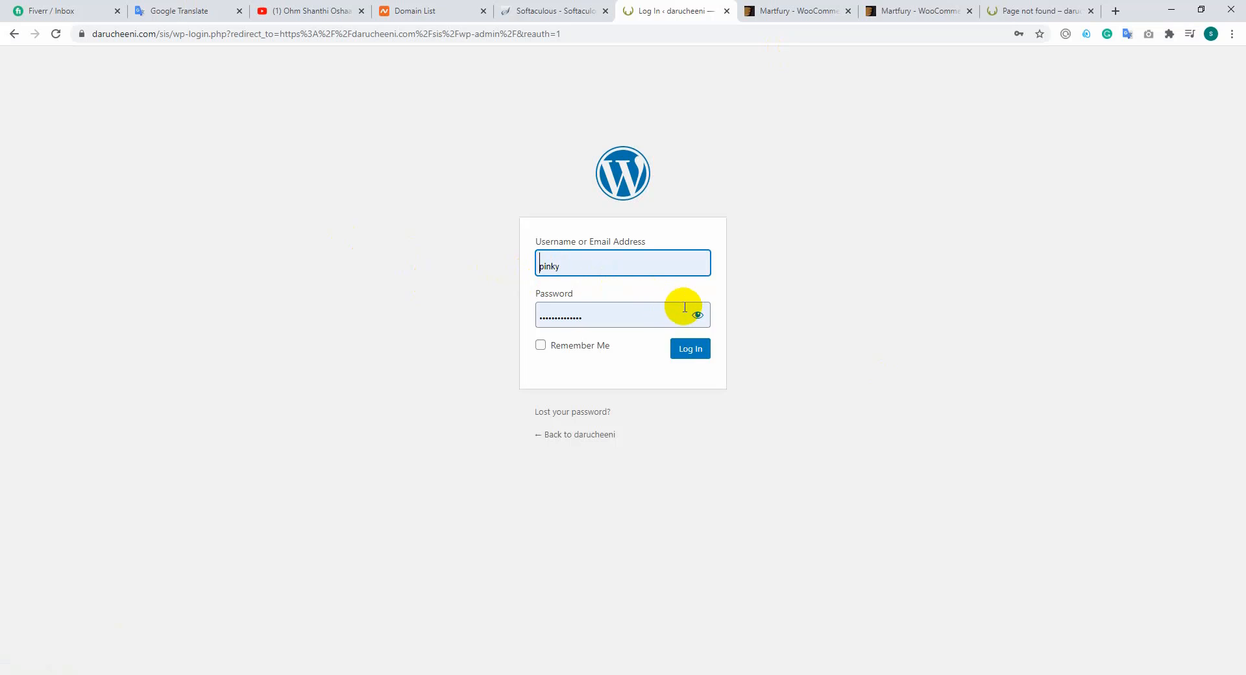
Step: Log in to WordPress with the username admin and the account password, and save the login in the browser
left_click(604, 315)
double_click(606, 316)
key("BackSpace")
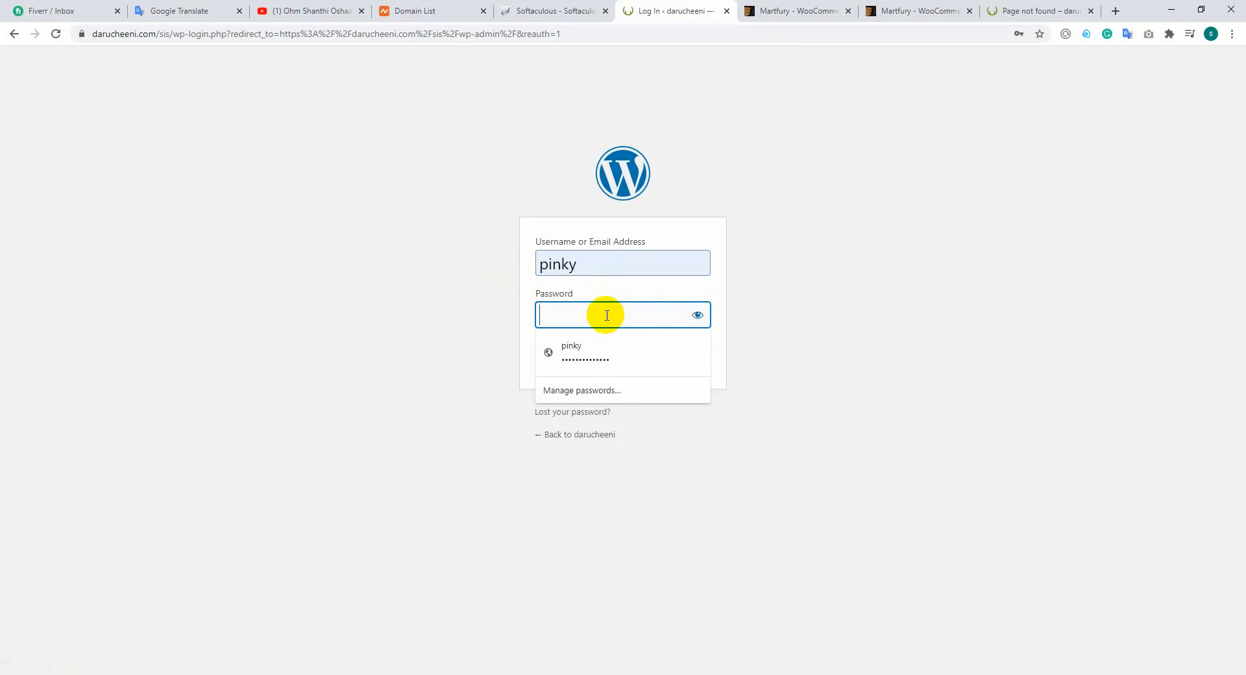
key("ctrl+v")
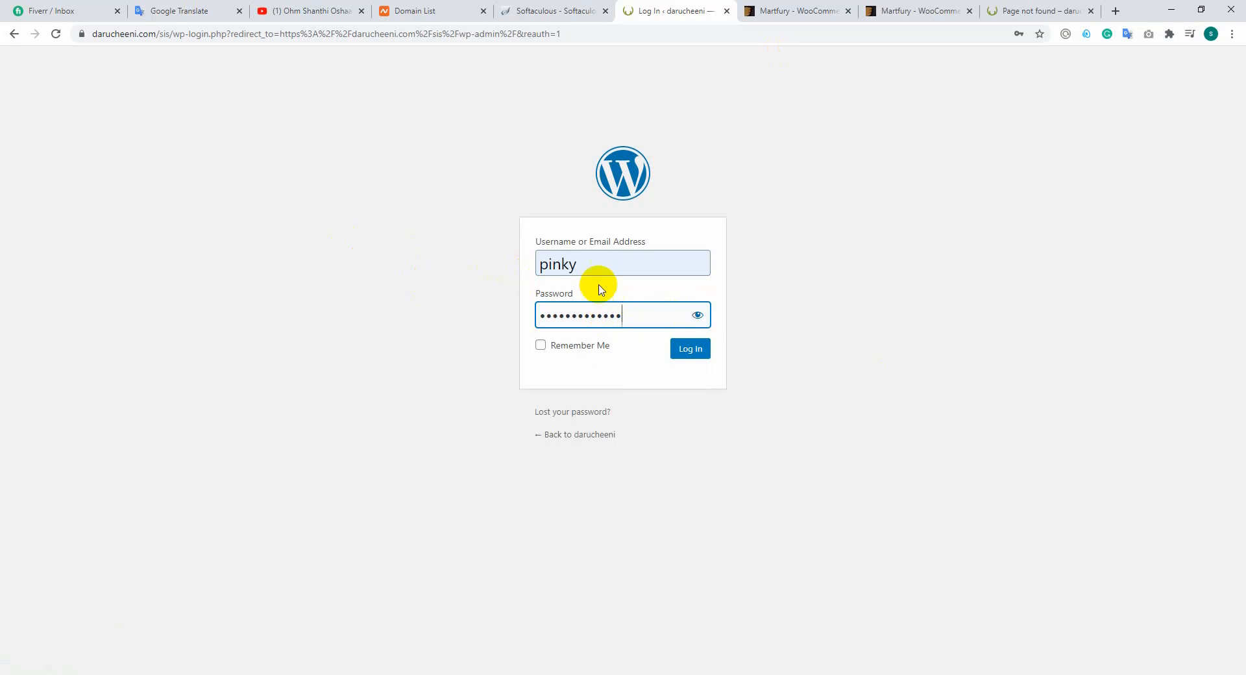
double_click(599, 270)
type("admin")
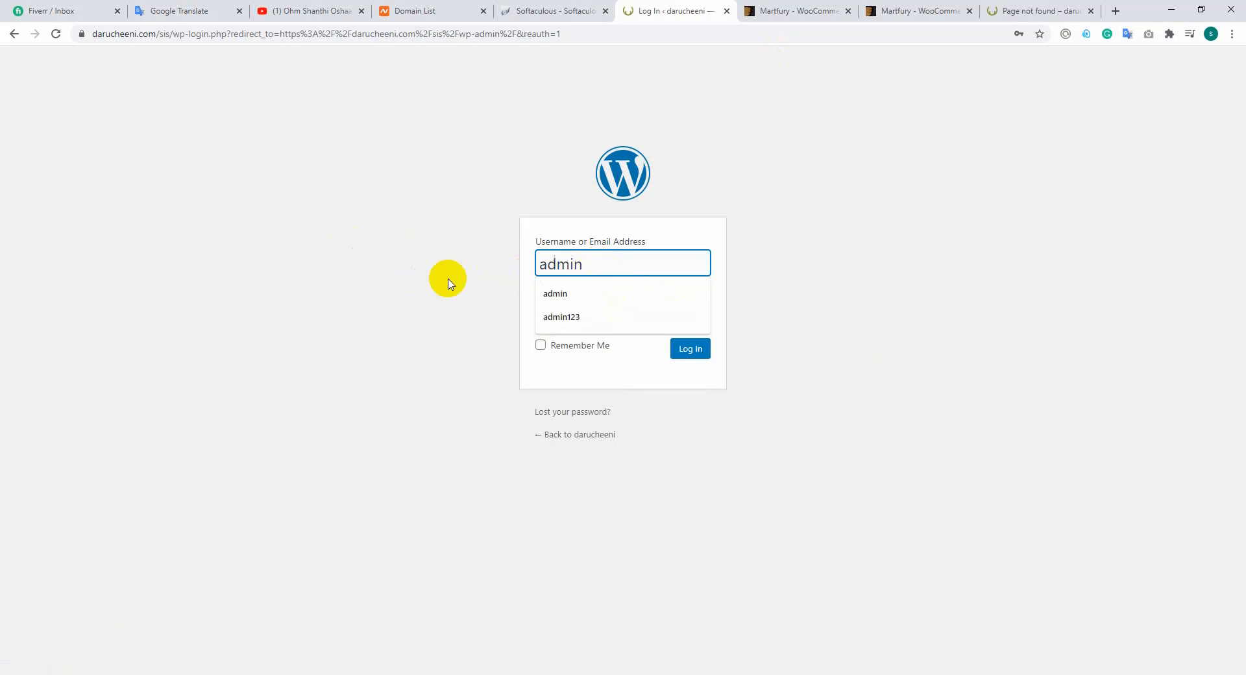
left_click(560, 291)
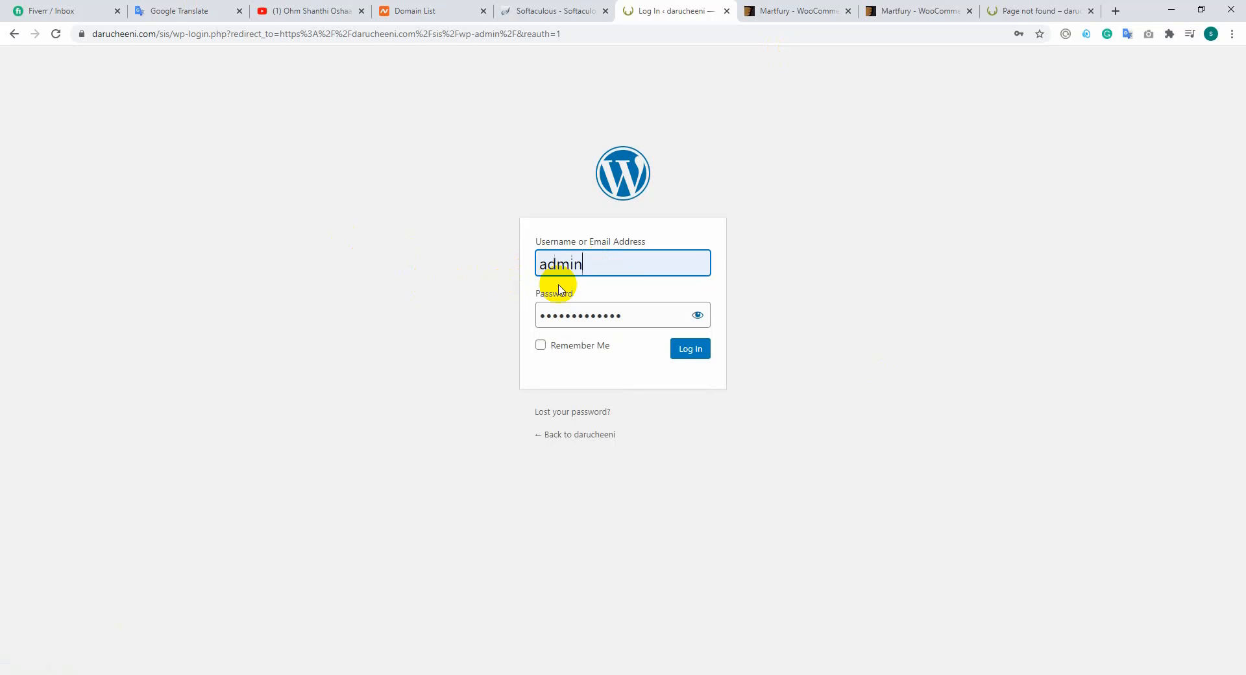
double_click(609, 314)
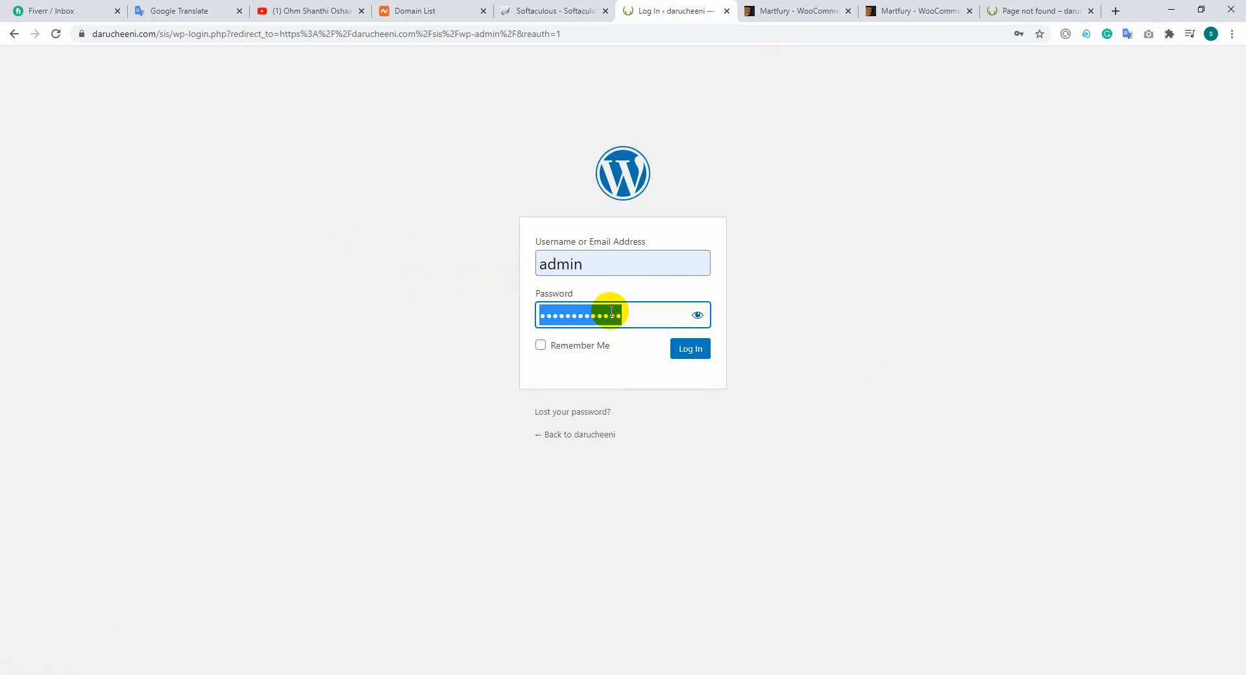
key("ctrl+v")
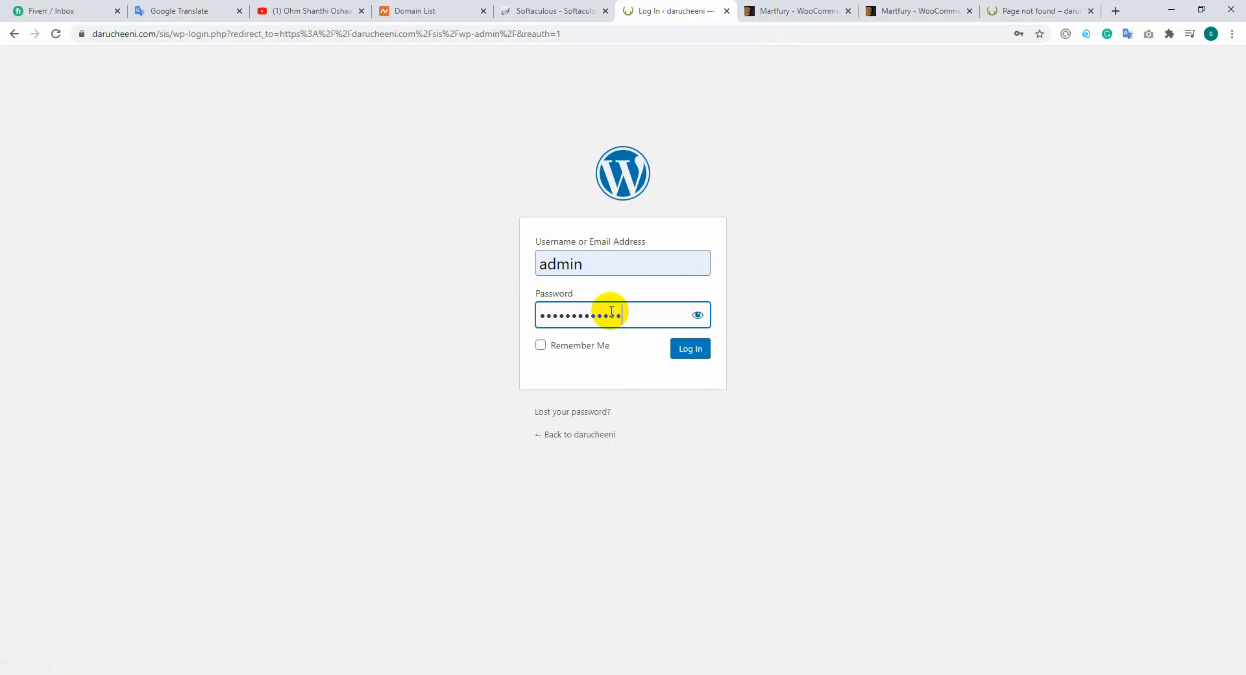
left_click(694, 355)
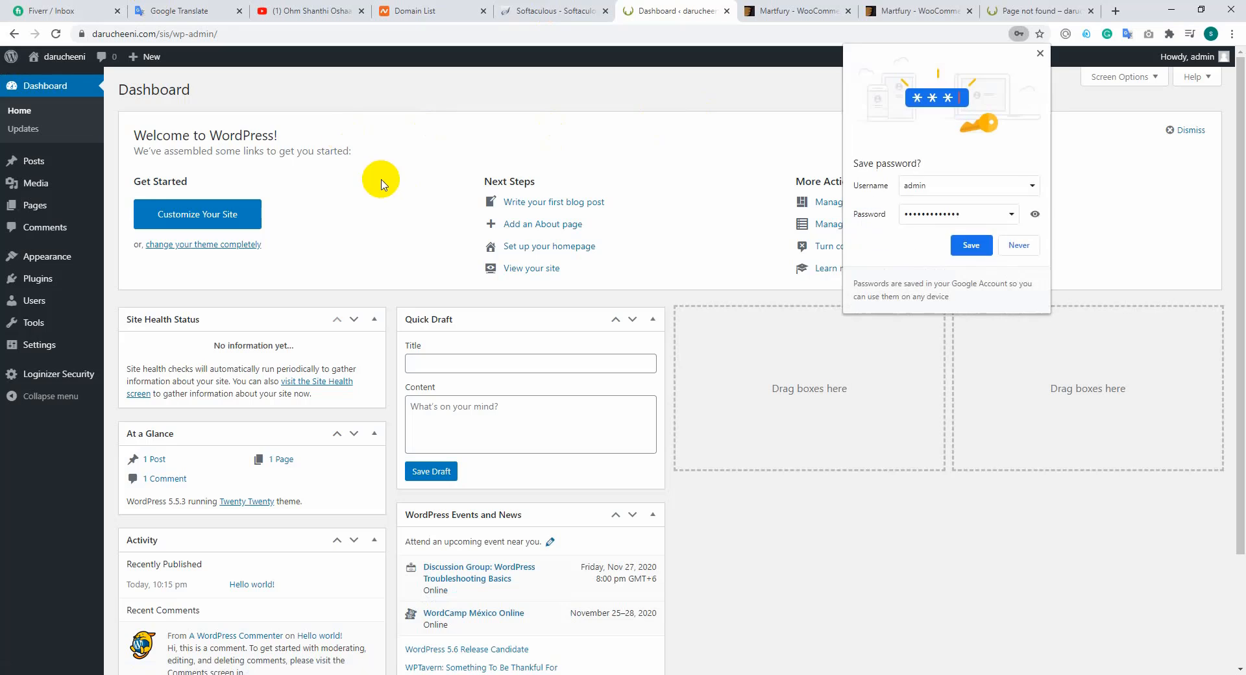
left_click(973, 248)
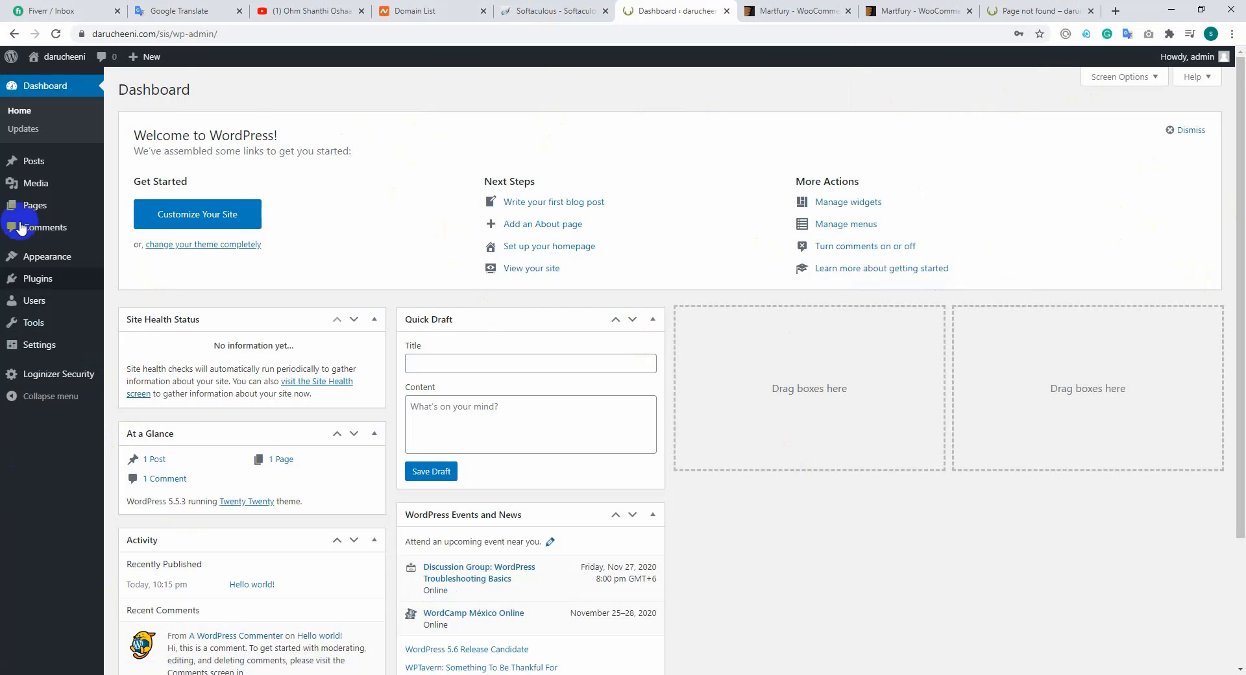
Step: Look over the Dashboard's welcome panel and its boxes down to WordPress Events and News
scroll(355, 344, "down", 1)
scroll(355, 345, "down", 3)
scroll(356, 312, "up", 4)
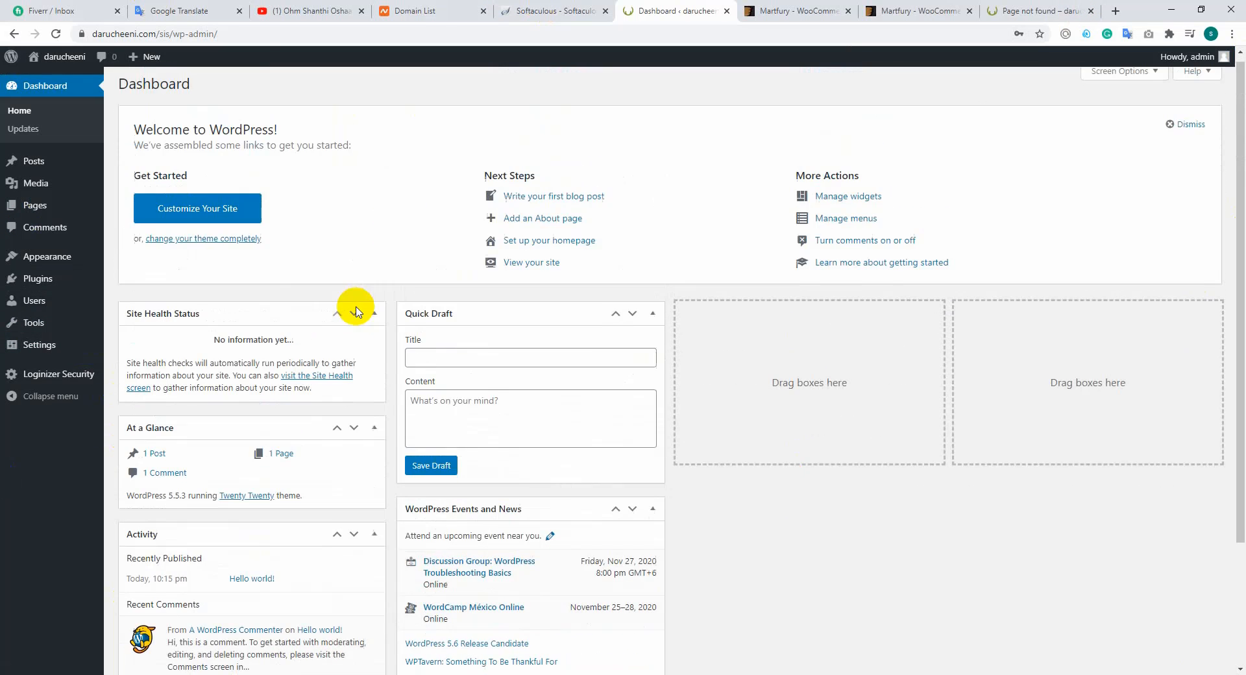
scroll(356, 311, "down", 3)
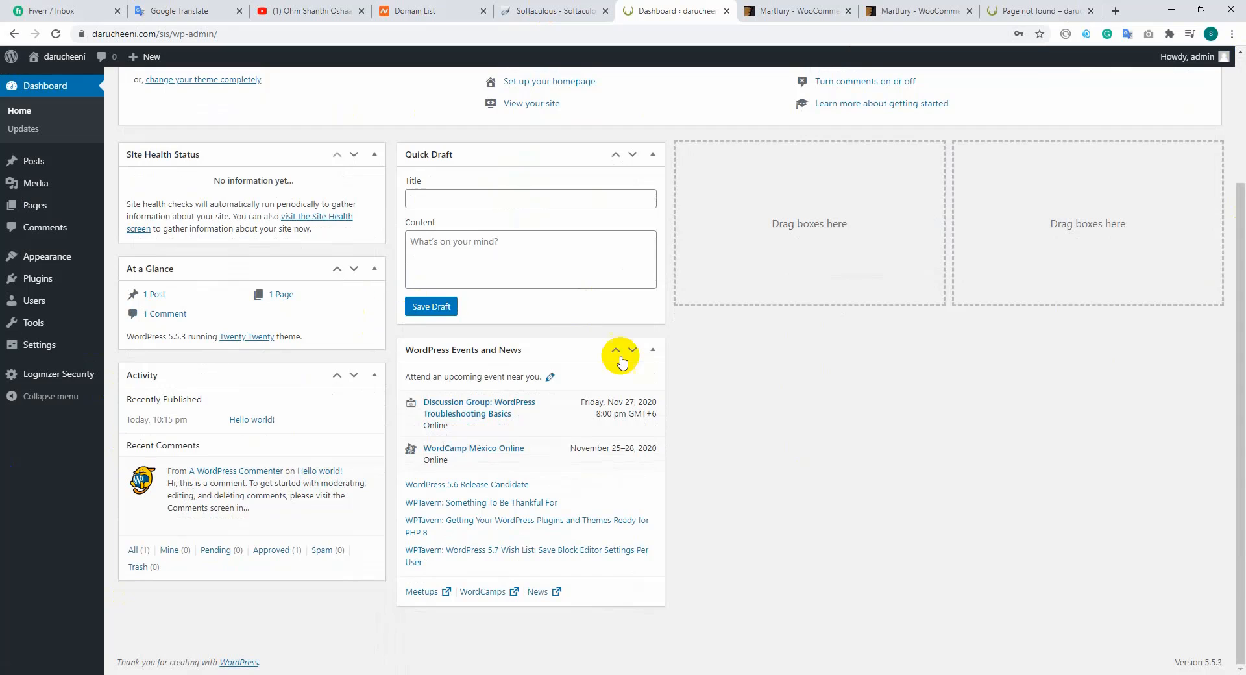
scroll(354, 181, "up", 3)
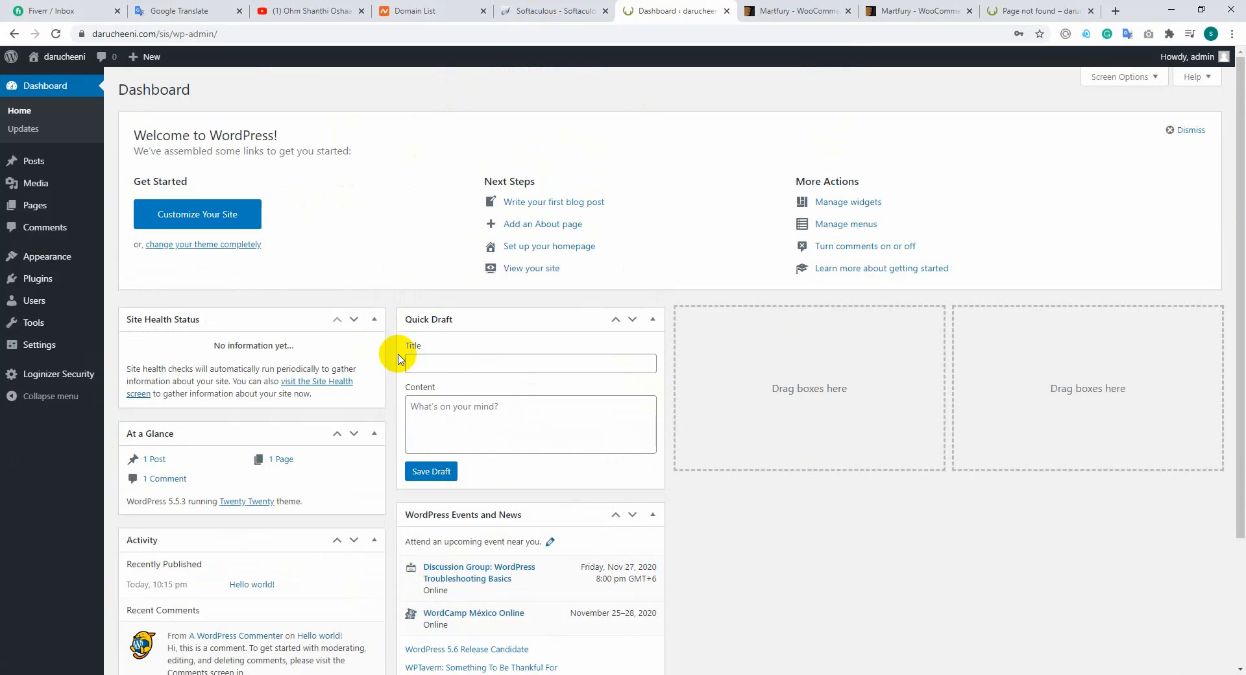
scroll(384, 509, "down", 3)
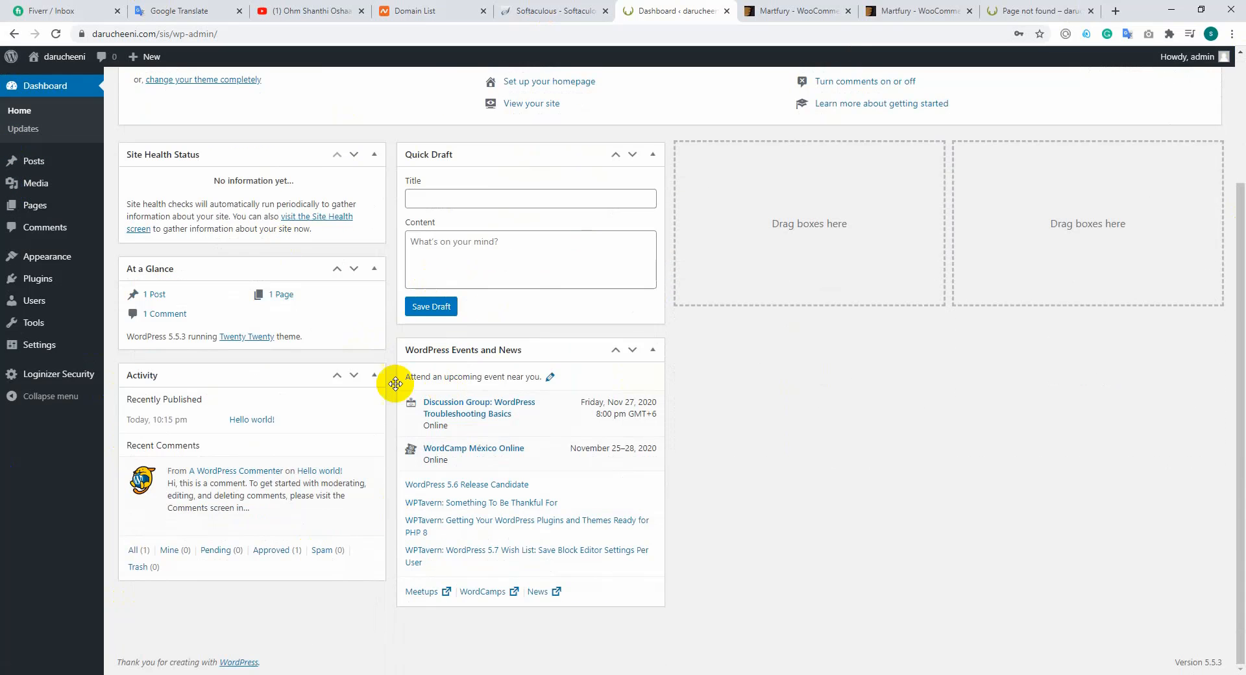
scroll(509, 481, "up", 3)
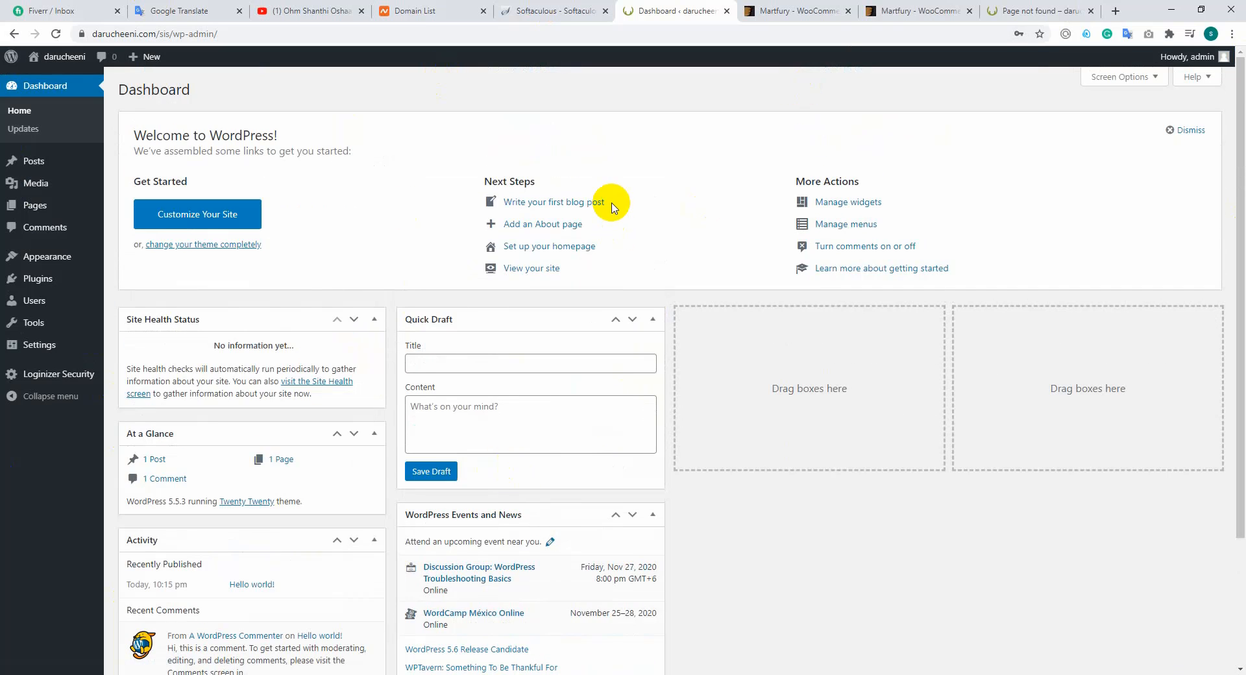
Step: Hide the Site Health Status, At a Glance, Activity, Quick Draft, WordPress Events and News, and Welcome boxes on the Dashboard
left_click(1140, 78)
left_click(159, 104)
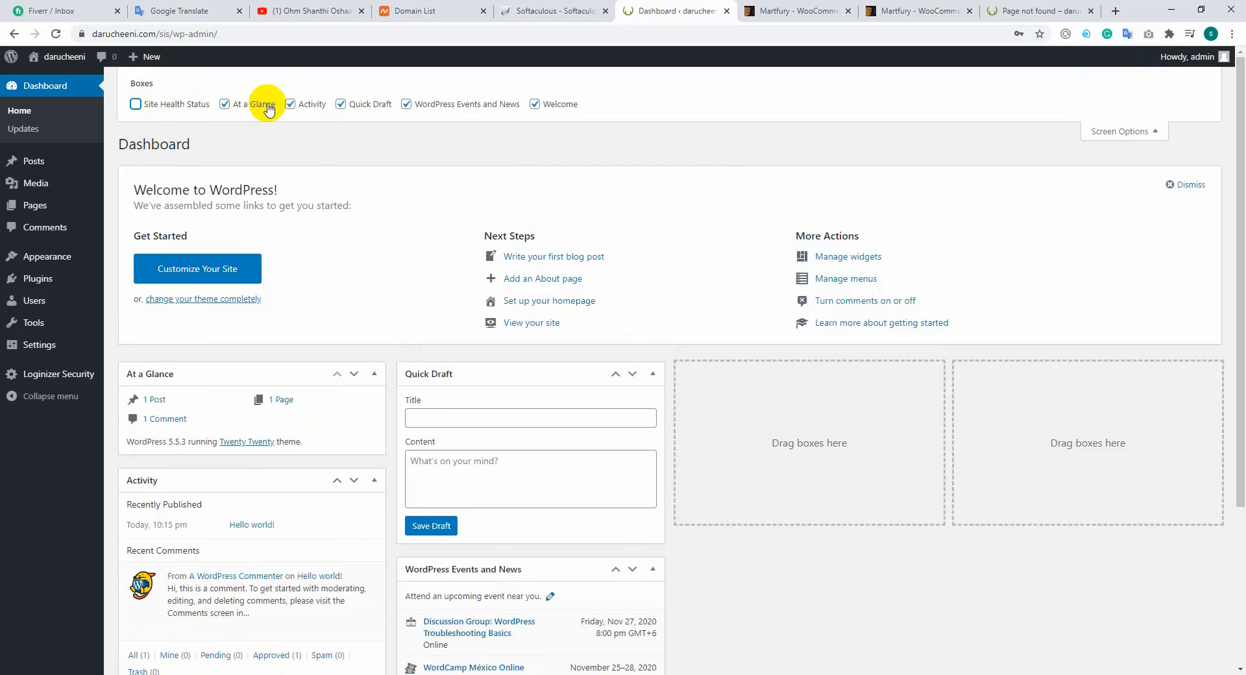
left_click(268, 105)
left_click(299, 103)
left_click(353, 103)
left_click(431, 104)
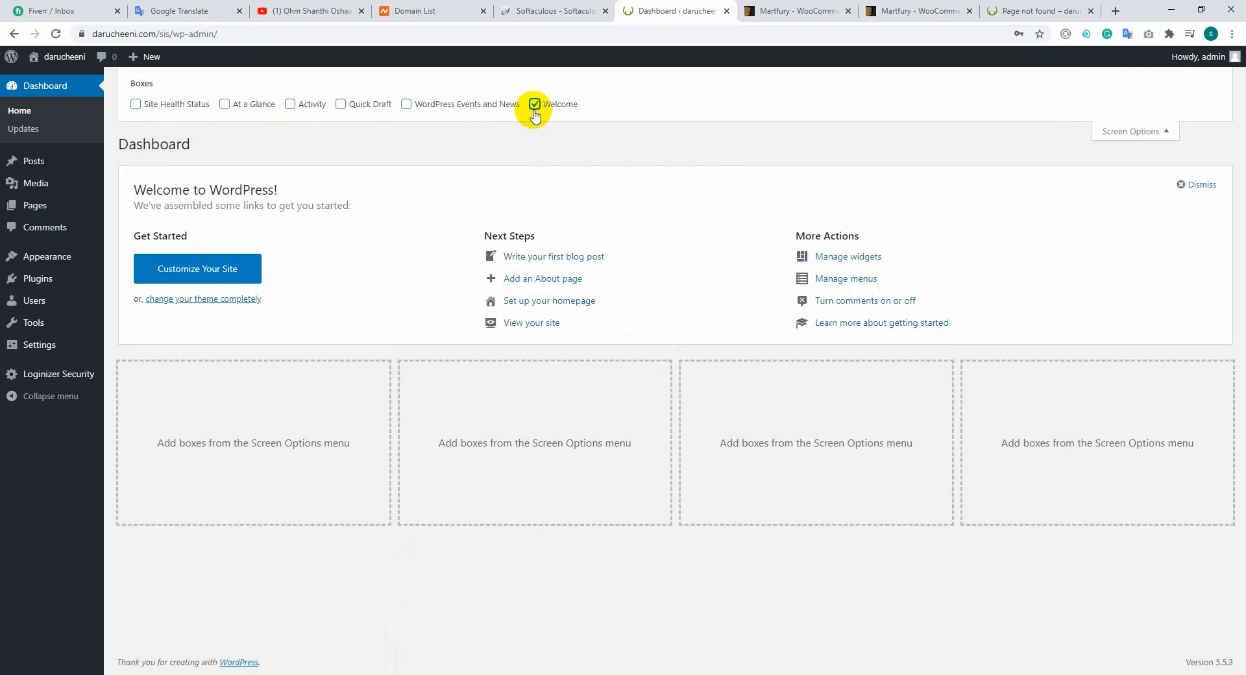
left_click(534, 107)
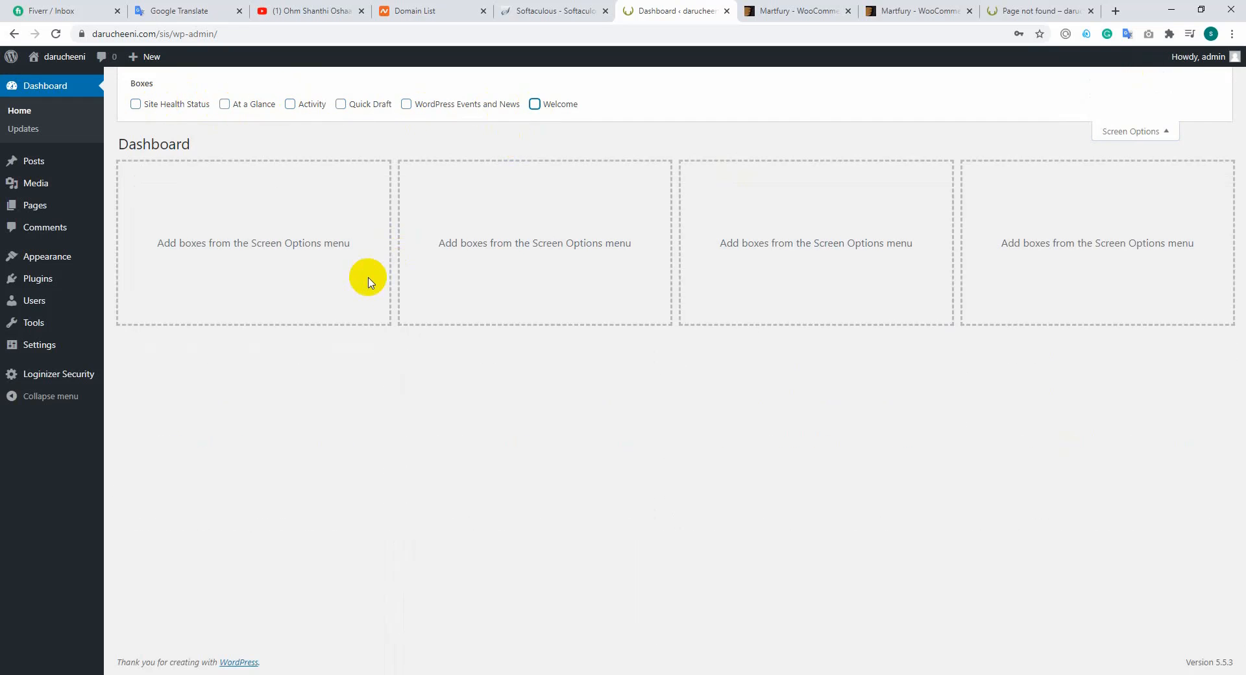
left_click(1130, 130)
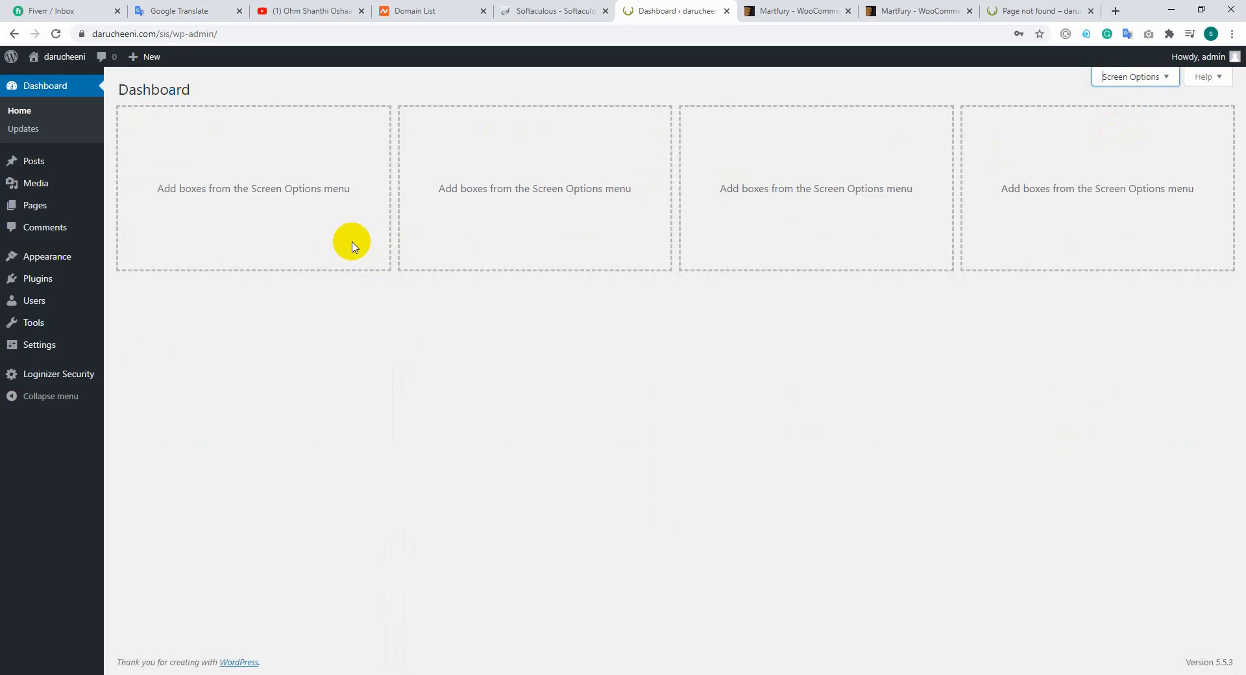